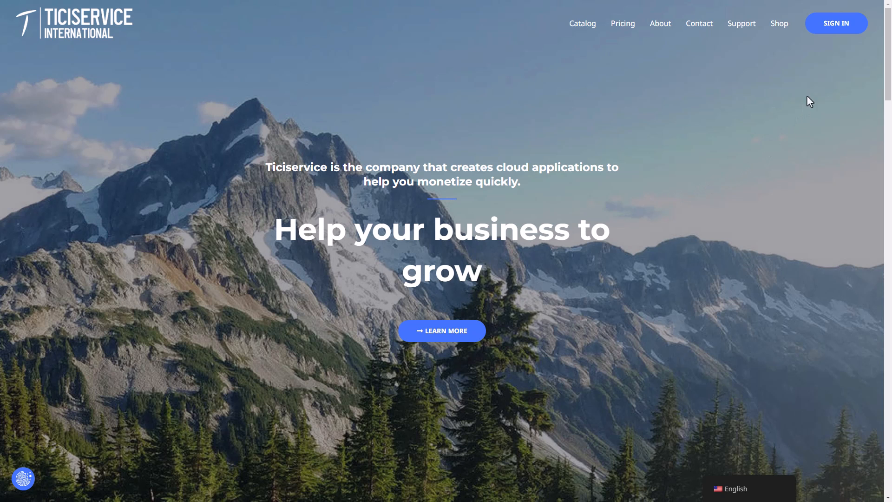
Go to the Ticiservice account sign-in page from the homepage's top navigation.
{"action": "left_click", "coordinate": [819, 33]}
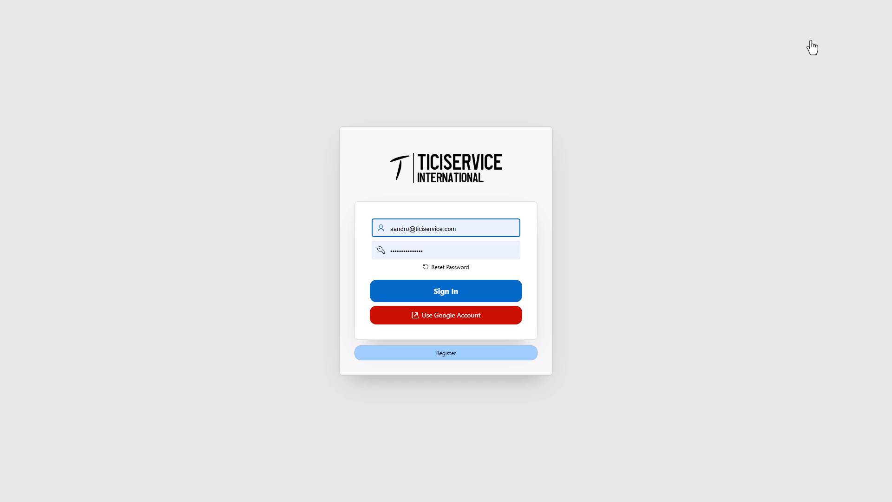
Sign in with the pre-filled credentials and launch People (HR Management) from the dashboard.
{"action": "left_click", "coordinate": [501, 294]}
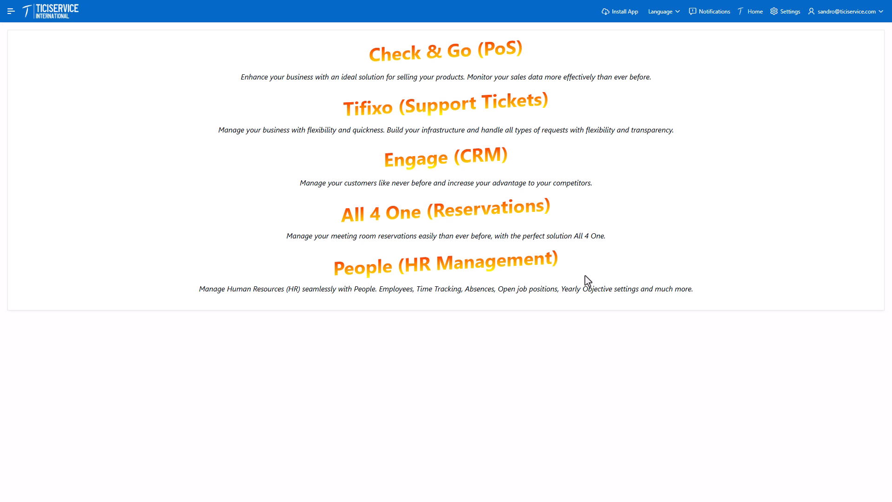
{"action": "left_click", "coordinate": [542, 271]}
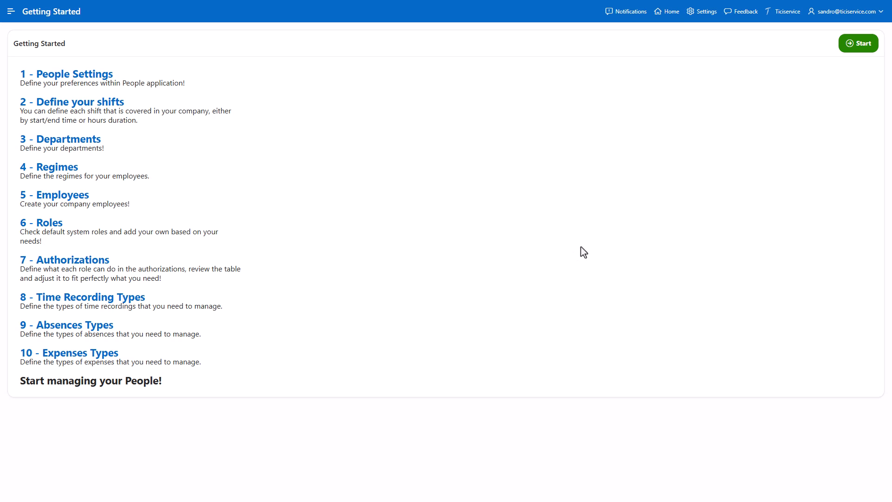
Start the Getting Started setup to open People Settings with IBAN, BIC, notifications and terms.
{"action": "left_click", "coordinate": [844, 48]}
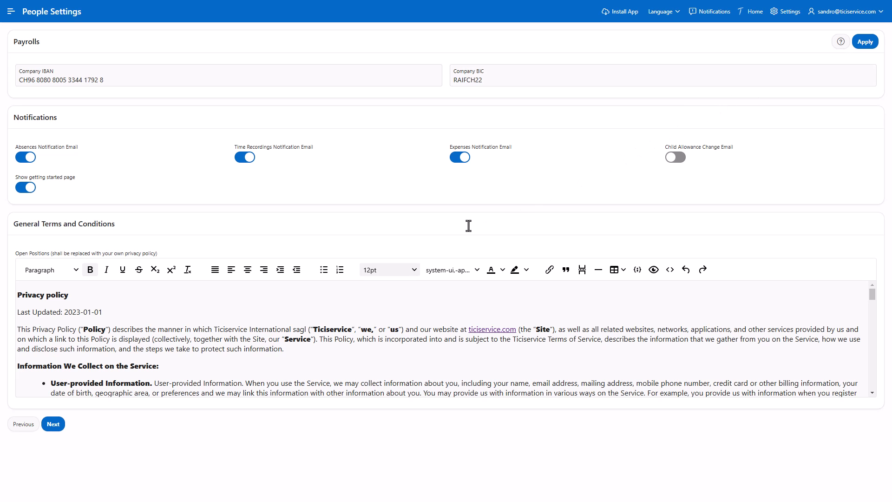
Save People Settings and continue to the Shifts list of five active shifts.
{"action": "left_click", "coordinate": [64, 423]}
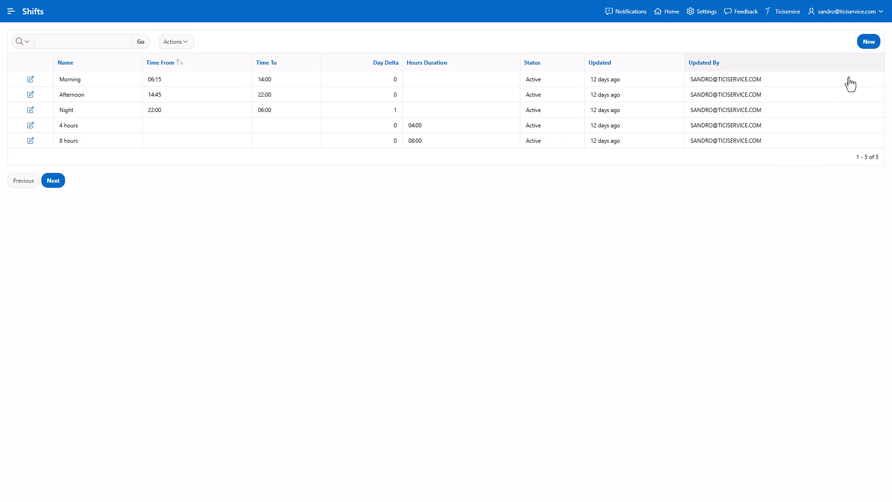
Define the active Night shift from 22:00 to 06:00 with day delta 1.
{"action": "left_click", "coordinate": [868, 46]}
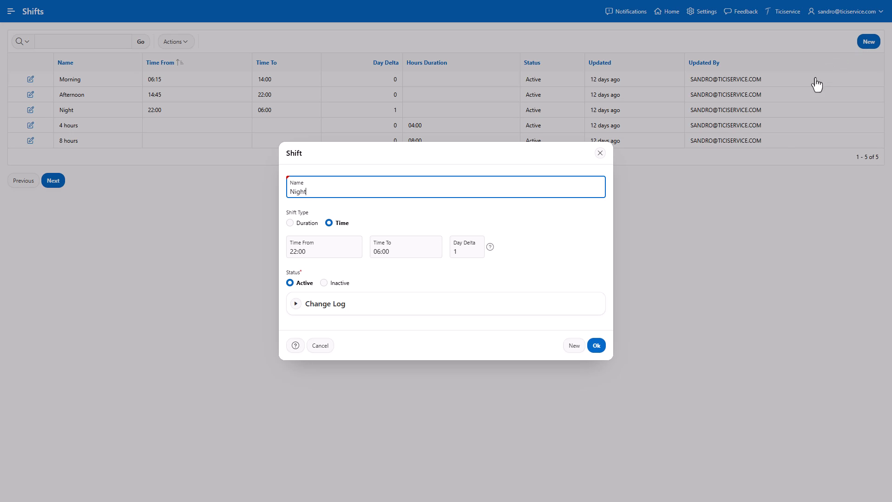
{"action": "left_click", "coordinate": [595, 353]}
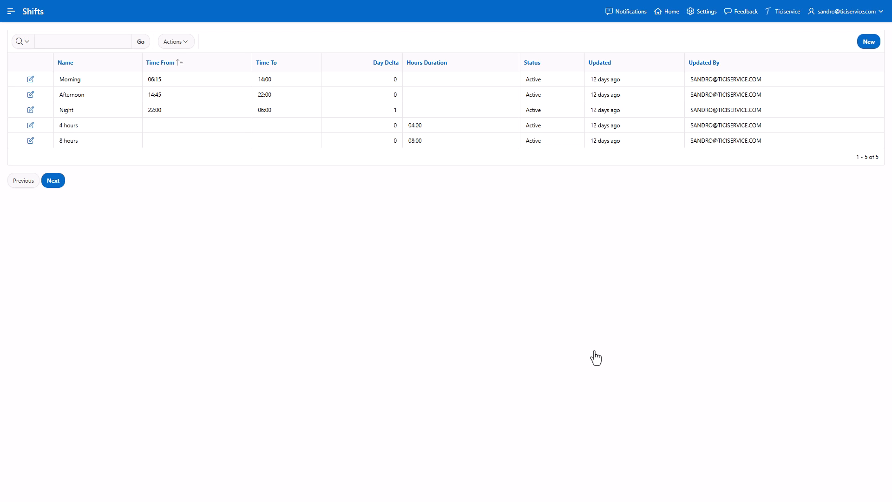
Continue from Shifts to the Departments list of 18 active departments.
{"action": "left_click", "coordinate": [58, 190]}
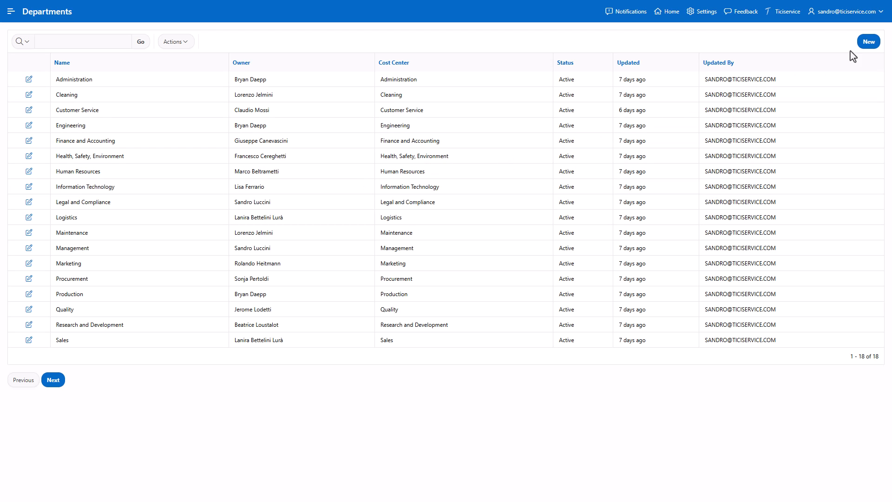
Review the Administration department record, keeping its cost center and Active status, then close it.
{"action": "left_click", "coordinate": [867, 45]}
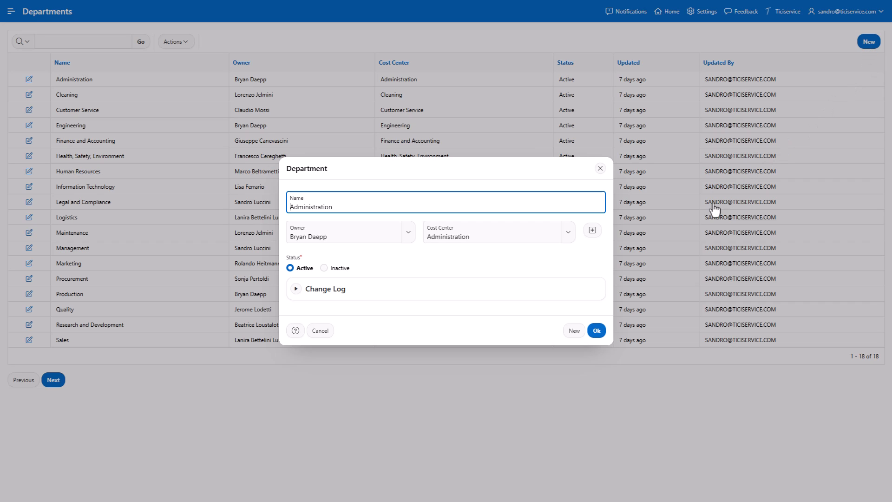
{"action": "left_click", "coordinate": [596, 331]}
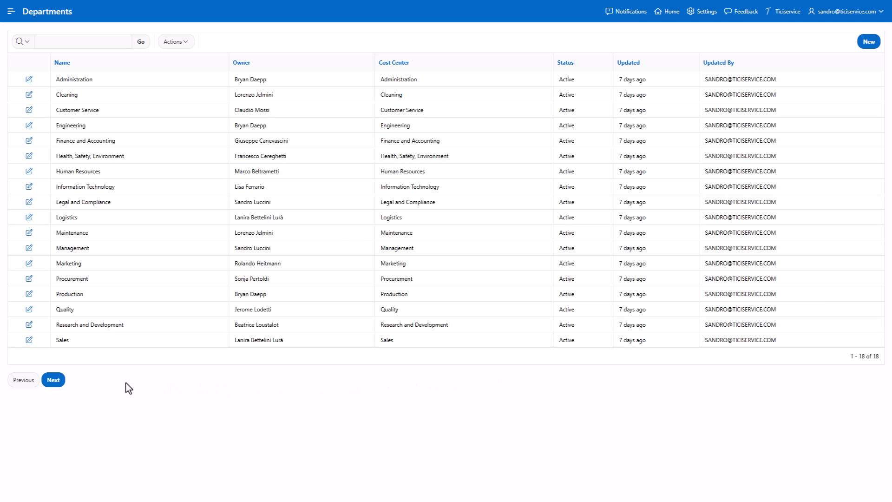
Continue to the Regimes list showing only Employee FTE at 40:00 weekly hours.
{"action": "left_click", "coordinate": [53, 382]}
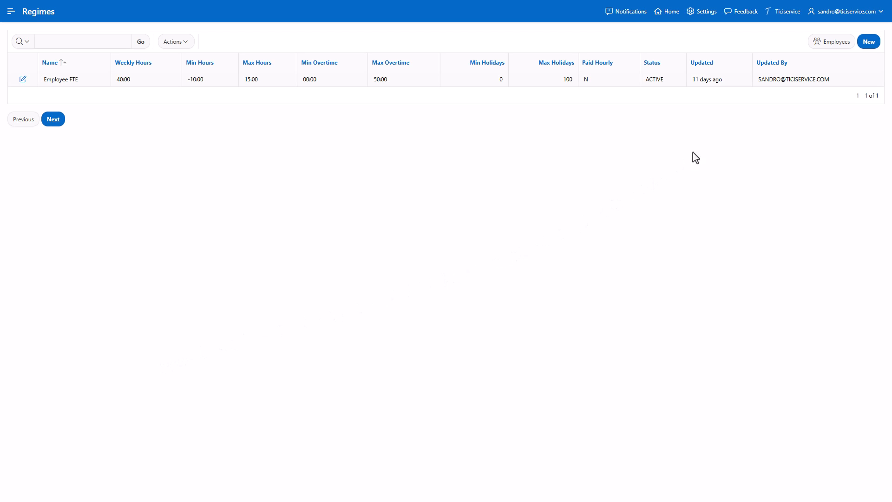
Create a new regime named 'Laborers' and switch on Paid Hourly.
{"action": "left_click", "coordinate": [869, 42]}
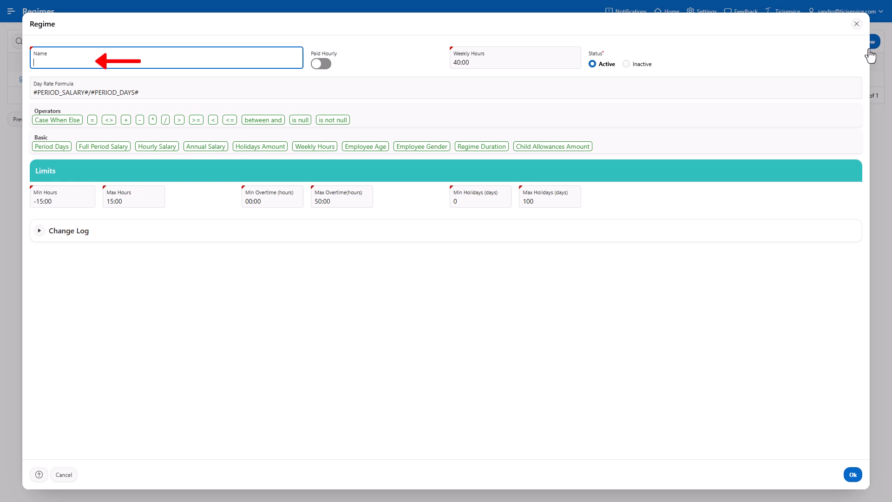
{"action": "type", "text": "Laborers"}
{"action": "left_click", "coordinate": [320, 74]}
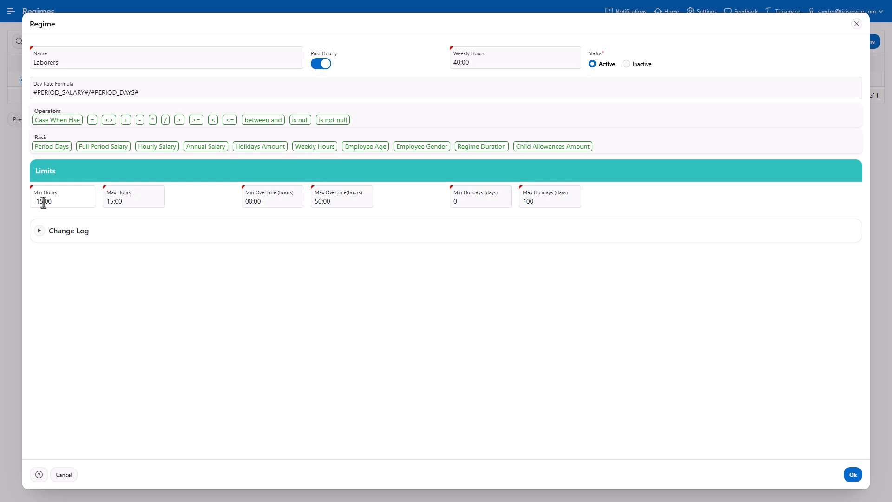
Set Laborers min and max hours to 00:00, max overtime 10:00, max holidays 25.
{"action": "left_click_drag", "start_coordinate": [43, 202], "coordinate": [8, 208]}
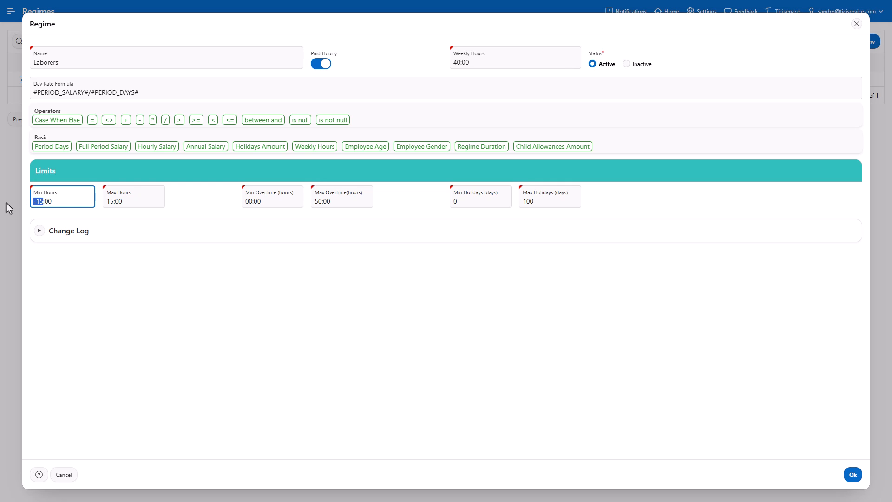
{"action": "type", "text": "00"}
{"action": "left_click_drag", "start_coordinate": [112, 203], "coordinate": [104, 205]}
{"action": "type", "text": "00"}
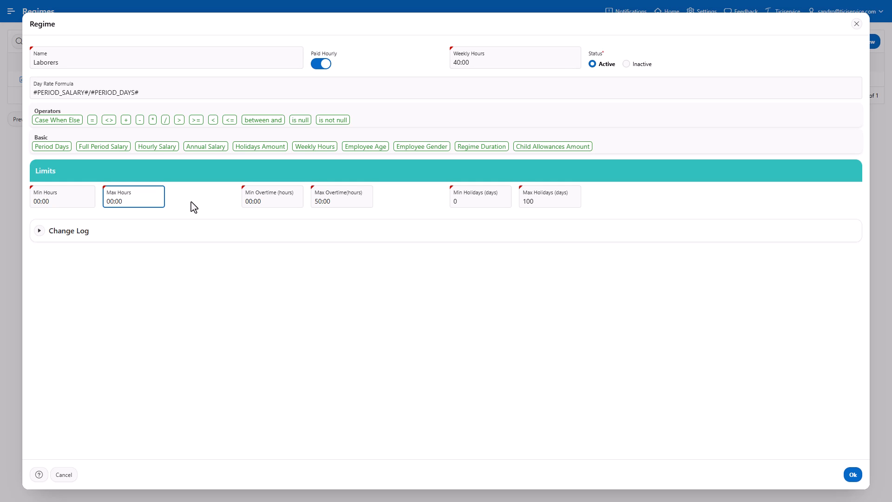
{"action": "left_click", "coordinate": [203, 202]}
{"action": "left_click_drag", "start_coordinate": [317, 201], "coordinate": [303, 202]}
{"action": "type", "text": "1"}
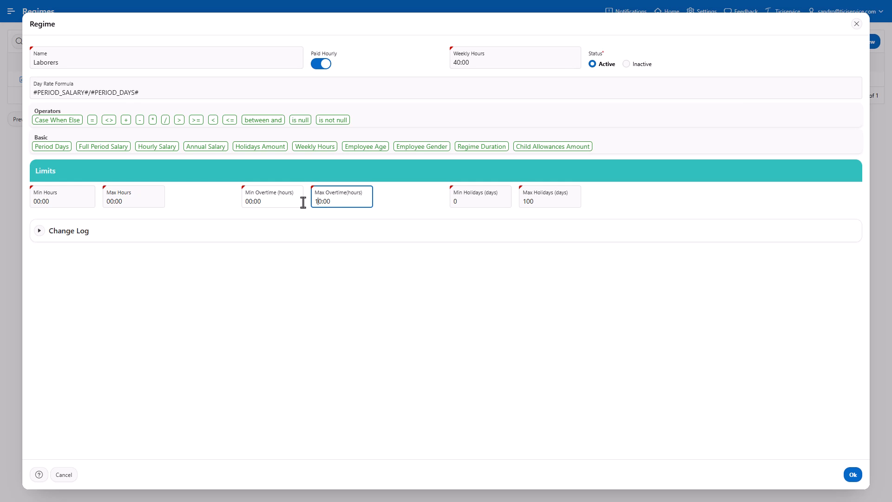
{"action": "left_click_drag", "start_coordinate": [534, 203], "coordinate": [511, 204]}
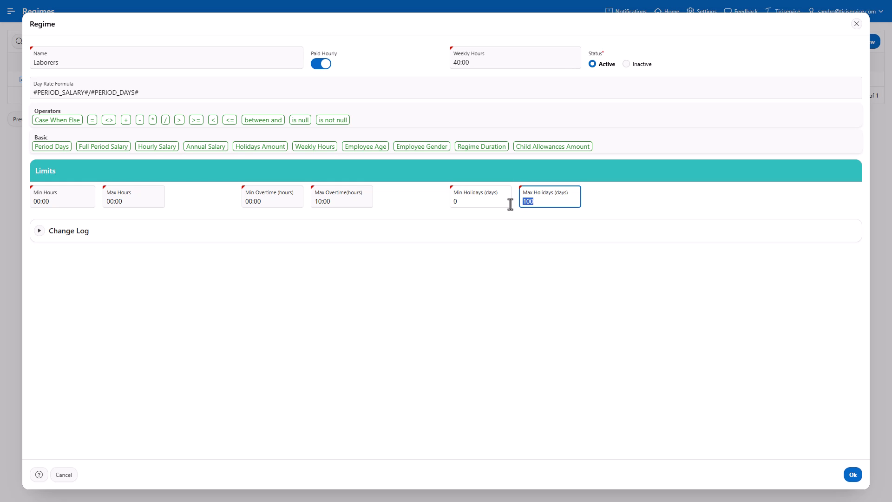
{"action": "type", "text": "25"}
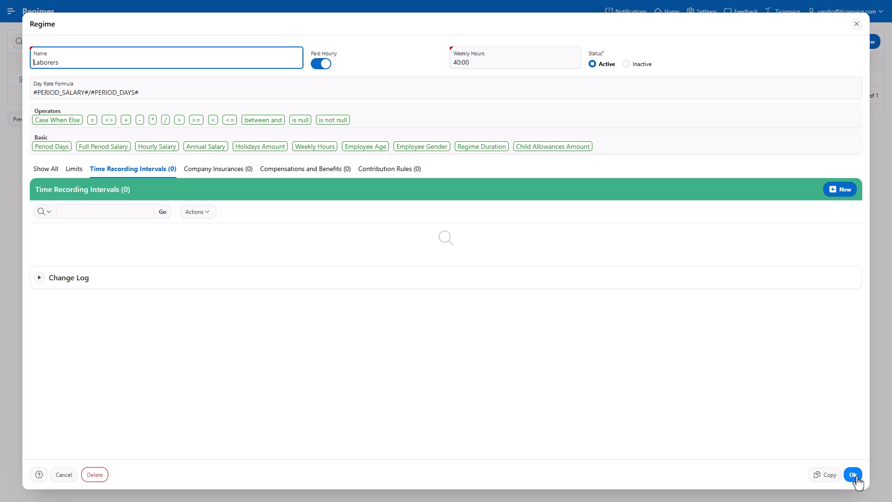
Save the regime and add a Regular 10:00–11:00 interval with 60 break minutes.
{"action": "left_click", "coordinate": [857, 484]}
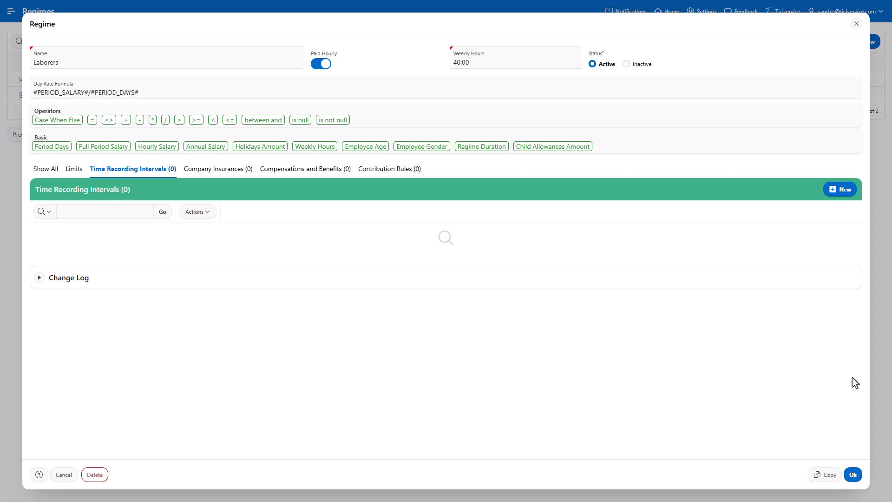
{"action": "left_click", "coordinate": [845, 200]}
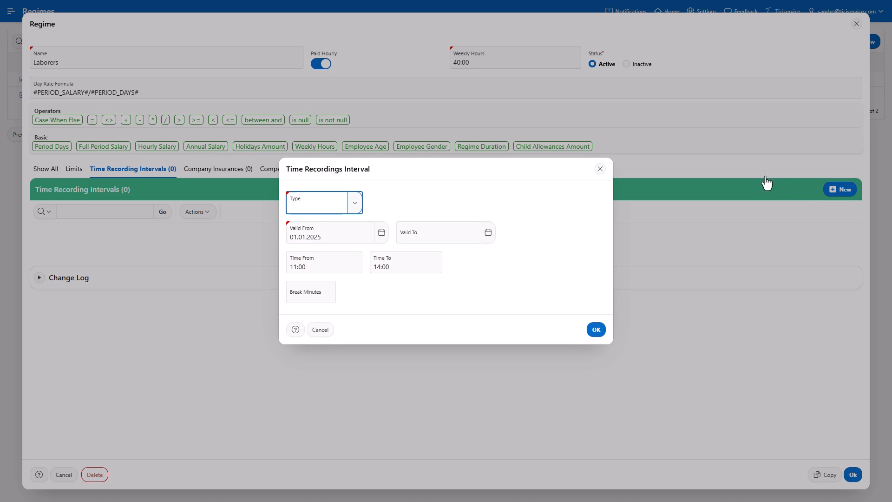
{"action": "left_click", "coordinate": [362, 213]}
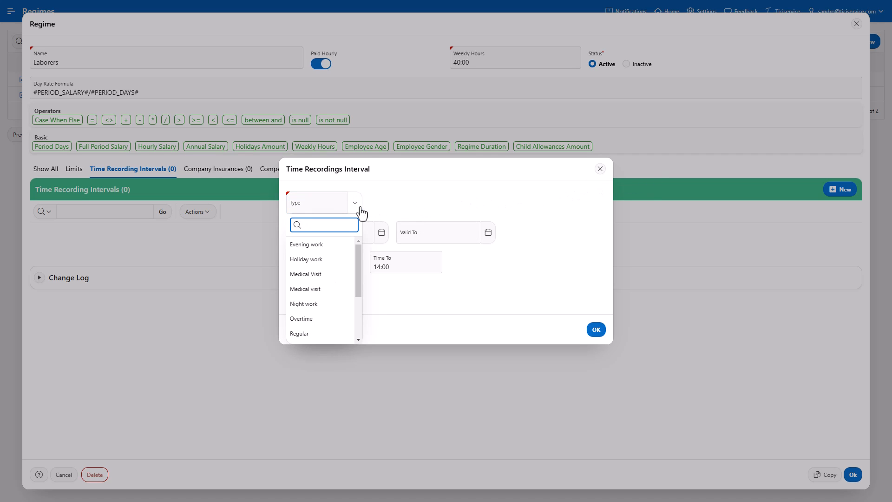
{"action": "left_click", "coordinate": [322, 333]}
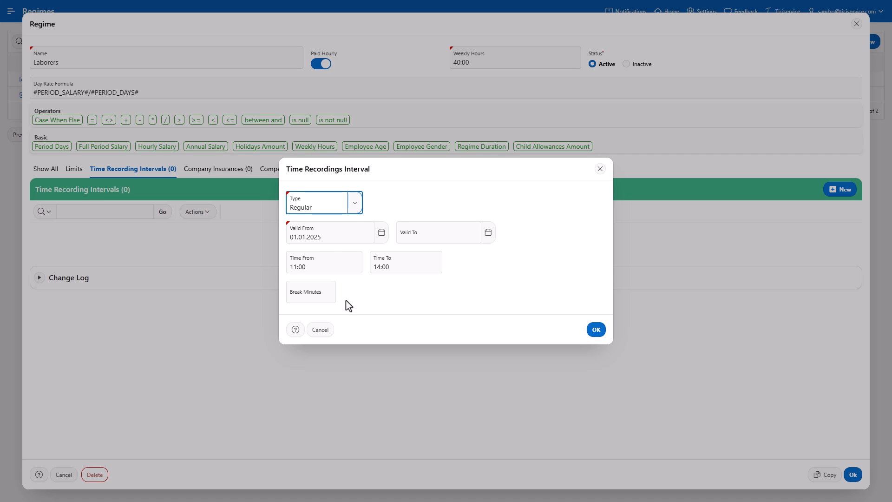
{"action": "left_click", "coordinate": [294, 267]}
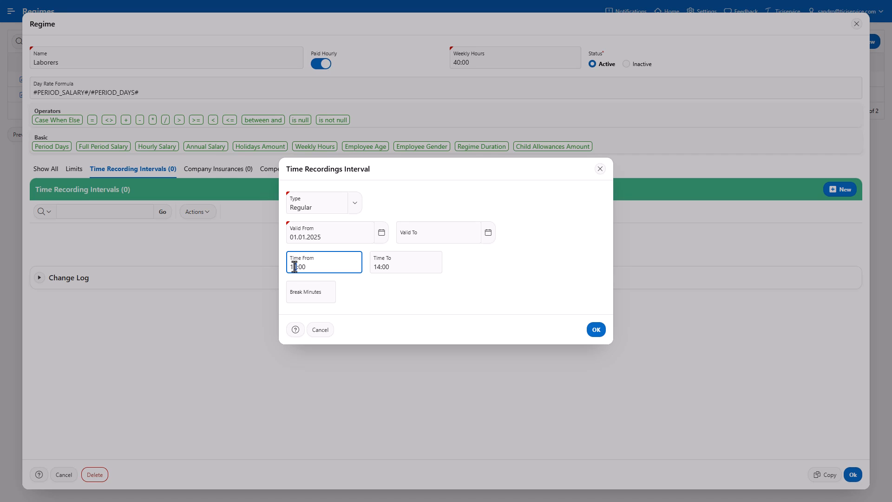
{"action": "left_click", "coordinate": [377, 269]}
{"action": "type", "text": "1"}
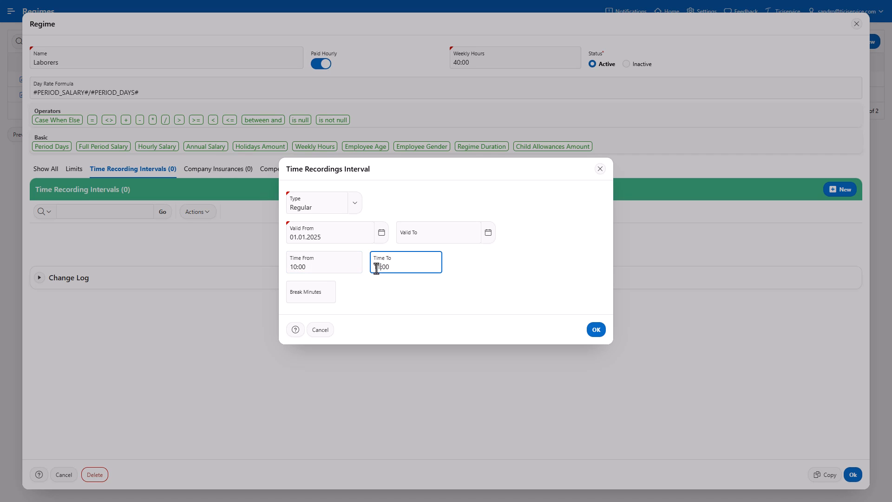
{"action": "left_click", "coordinate": [327, 294]}
{"action": "type", "text": "60"}
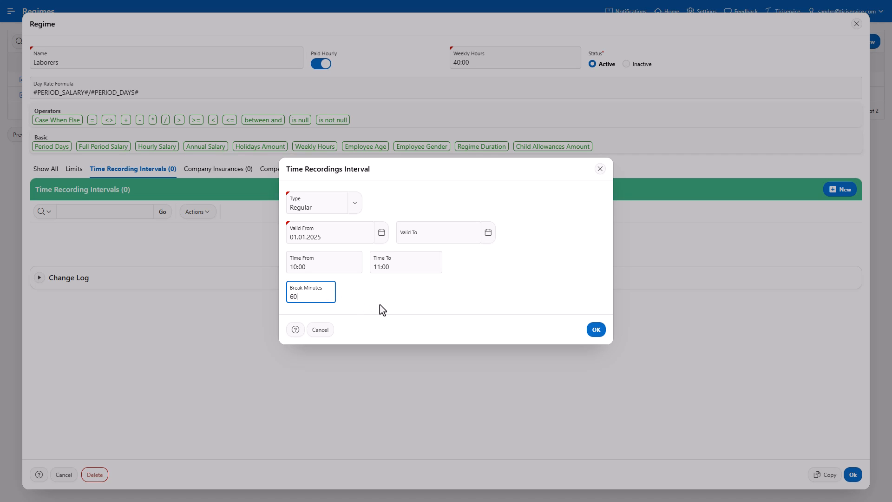
{"action": "left_click", "coordinate": [596, 330]}
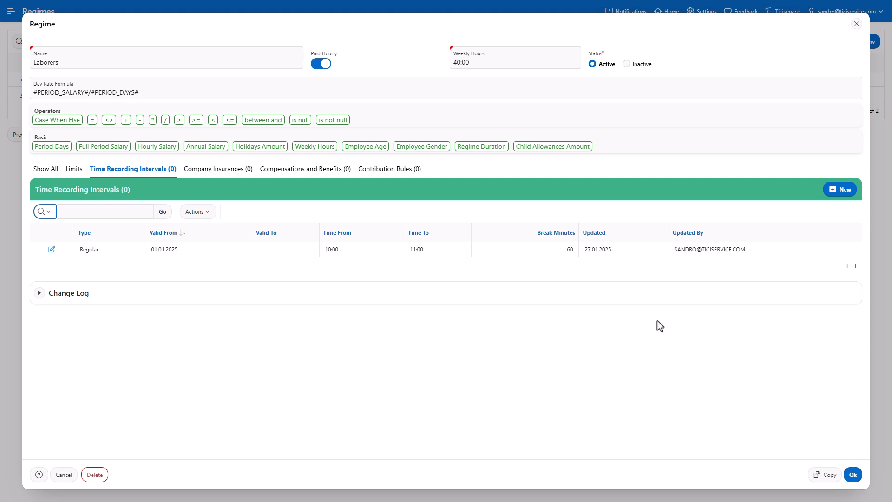
Add a second Regular interval, 18:00–19:00, with 60 break minutes.
{"action": "left_click", "coordinate": [841, 190]}
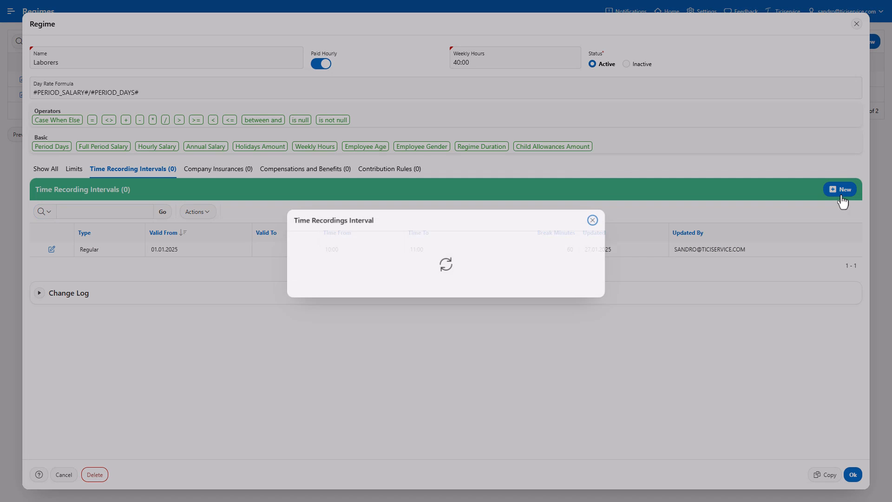
{"action": "left_click", "coordinate": [356, 207]}
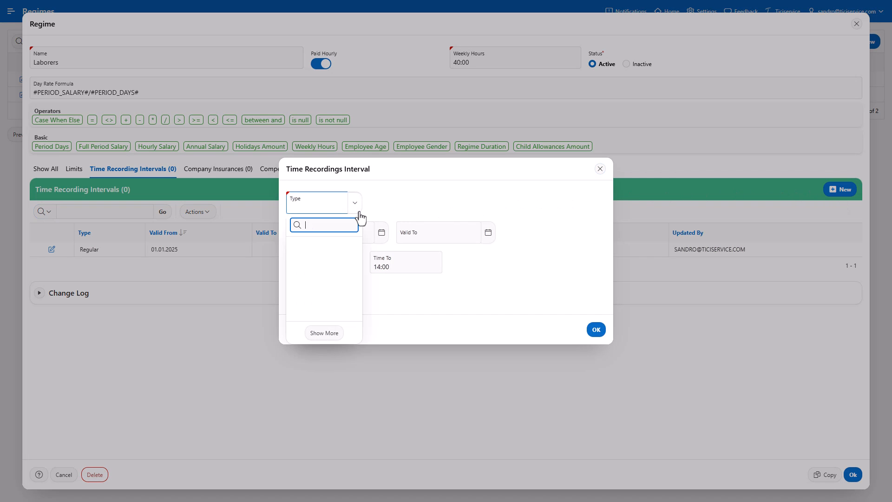
{"action": "left_click", "coordinate": [296, 338]}
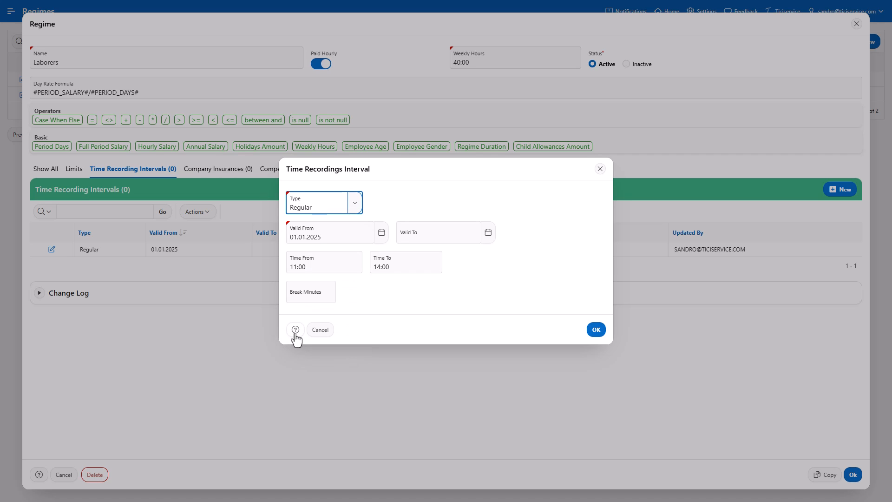
{"action": "left_click", "coordinate": [295, 268]}
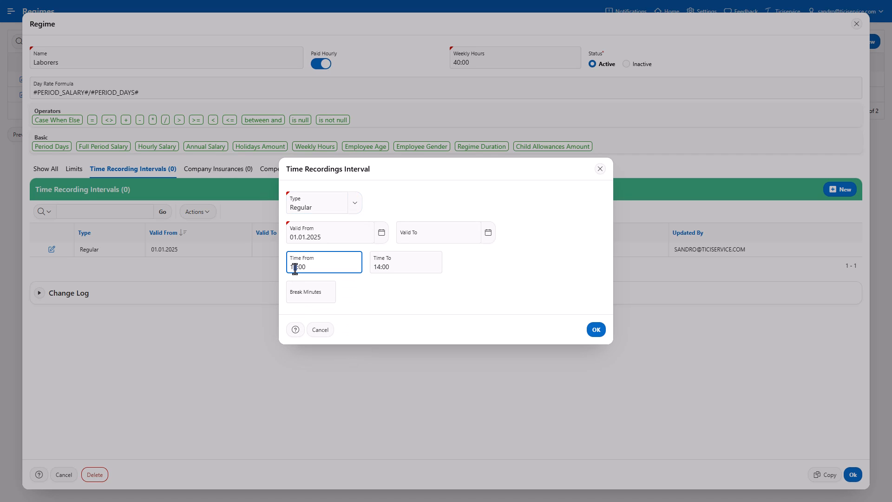
{"action": "type", "text": "8"}
{"action": "left_click", "coordinate": [377, 269]}
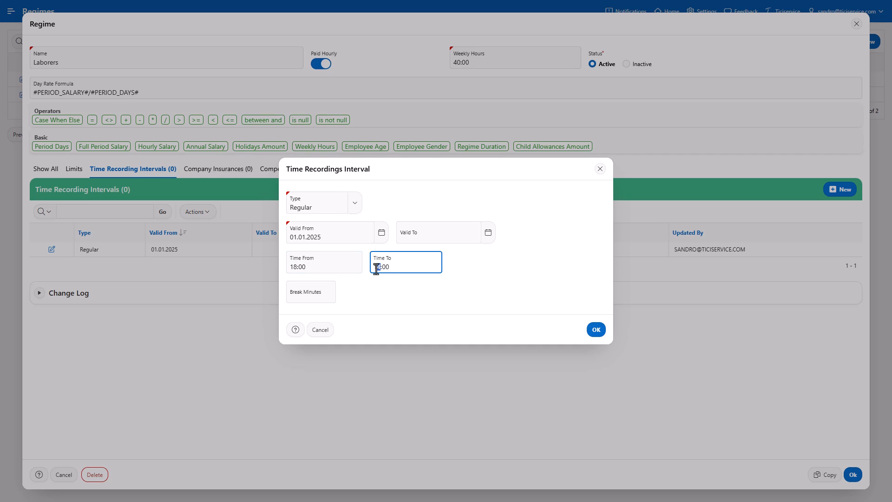
{"action": "type", "text": "19"}
{"action": "left_click", "coordinate": [319, 296]}
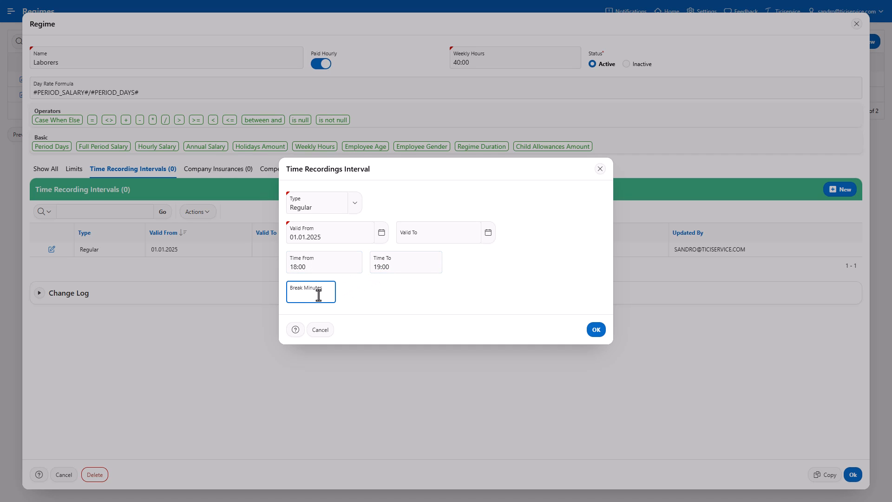
{"action": "type", "text": "60"}
{"action": "left_click", "coordinate": [597, 332]}
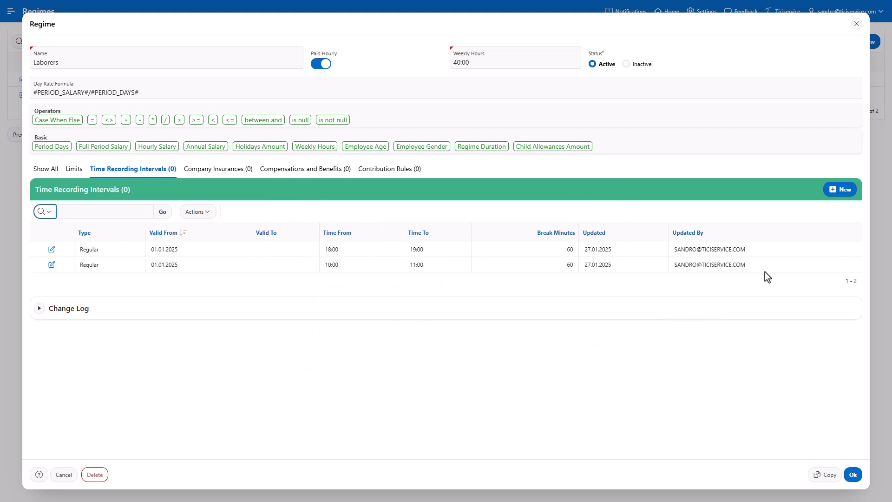
Add a third Regular interval, 02:00–03:00, with 60 break minutes.
{"action": "left_click", "coordinate": [839, 191]}
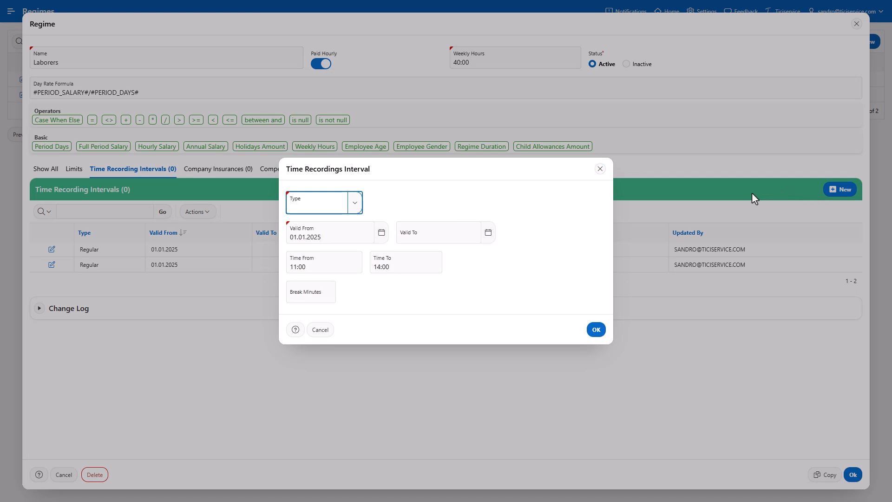
{"action": "left_click", "coordinate": [355, 203]}
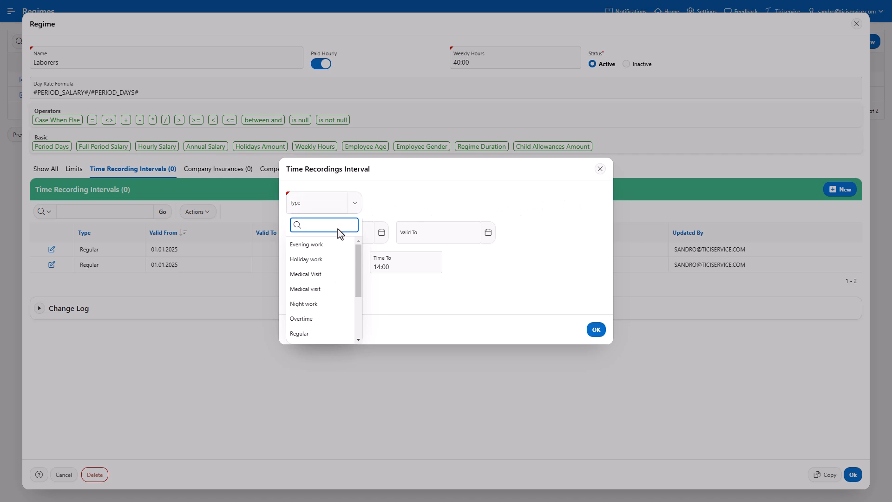
{"action": "left_click", "coordinate": [319, 330]}
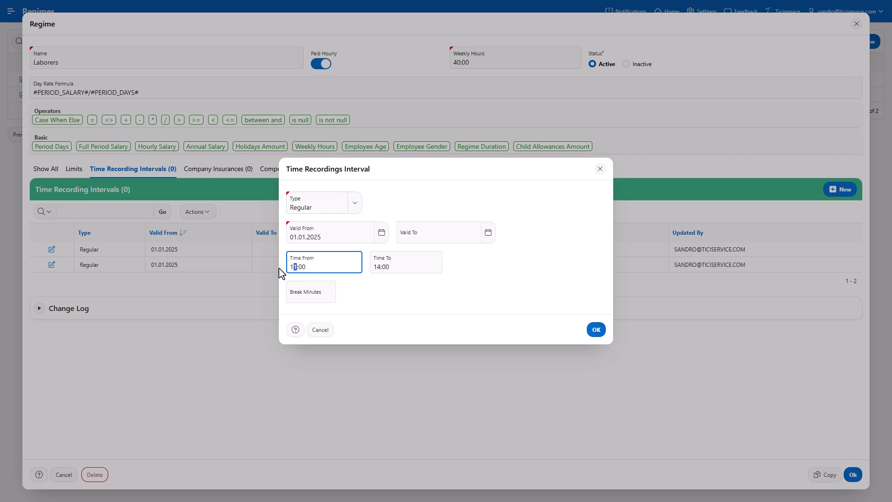
{"action": "left_click", "coordinate": [294, 267]}
{"action": "type", "text": "02"}
{"action": "left_click", "coordinate": [379, 268]}
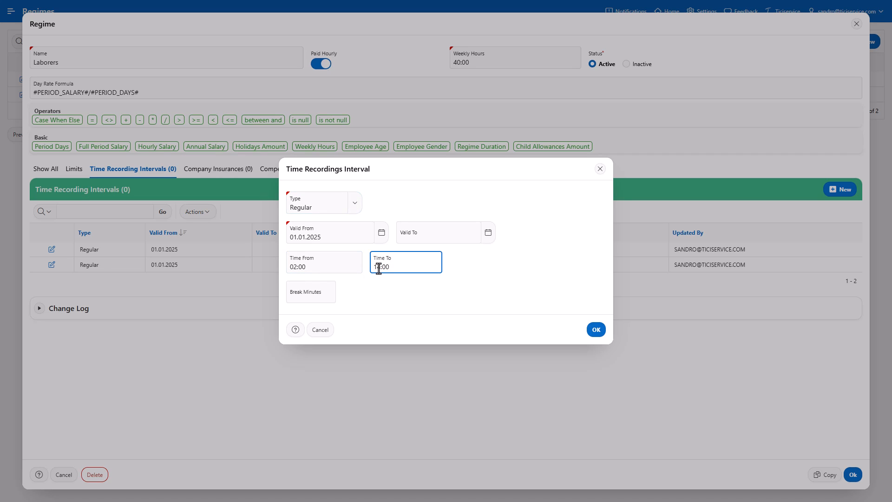
{"action": "type", "text": "03"}
{"action": "left_click", "coordinate": [327, 292]}
{"action": "type", "text": "60"}
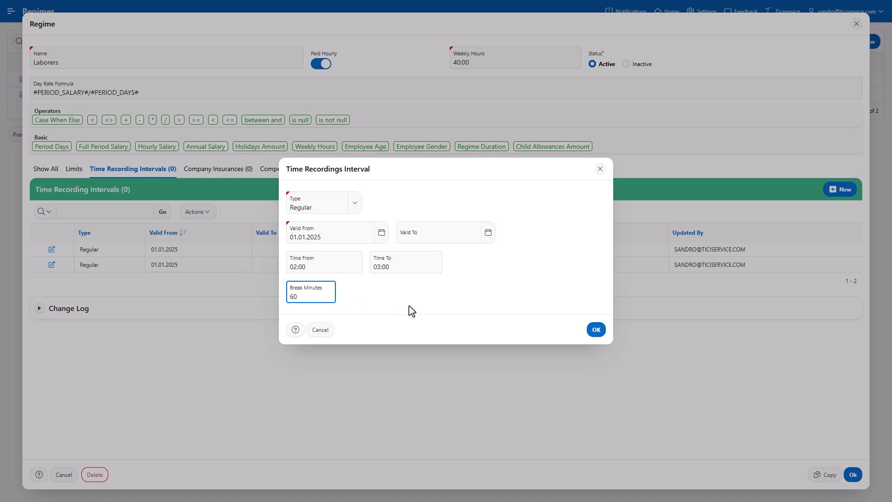
{"action": "left_click", "coordinate": [597, 330]}
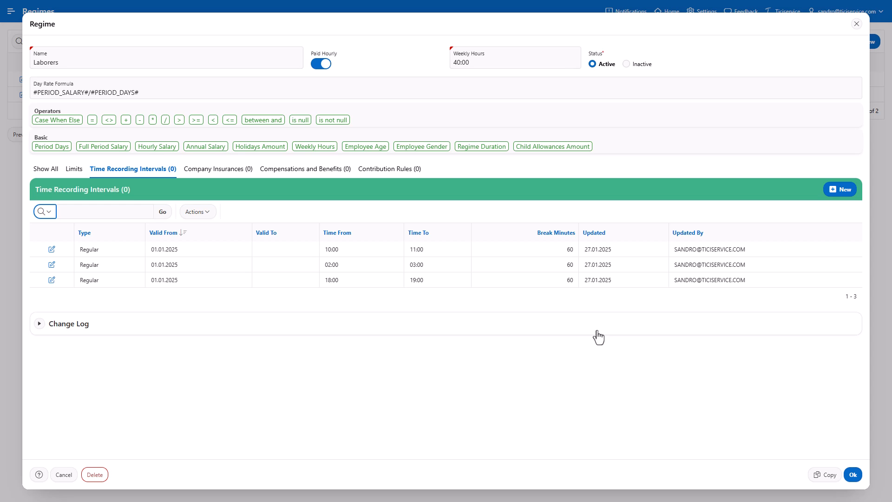
Switch to the empty Company Insurances (0) list and start a new insurance entry.
{"action": "left_click", "coordinate": [218, 176]}
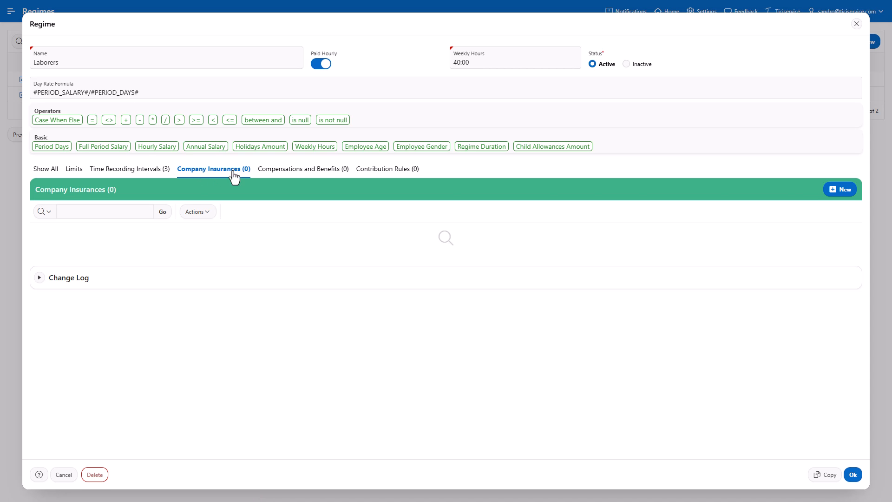
{"action": "left_click", "coordinate": [840, 198]}
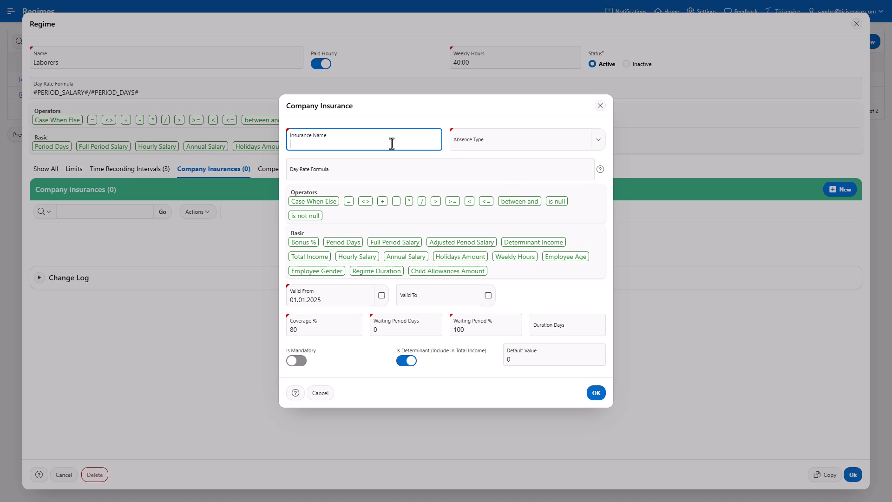
Name the insurance 'Occupational Accident Insurance' with absence type Professional Injuries.
{"action": "type", "text": "Occupational Accident Insurance"}
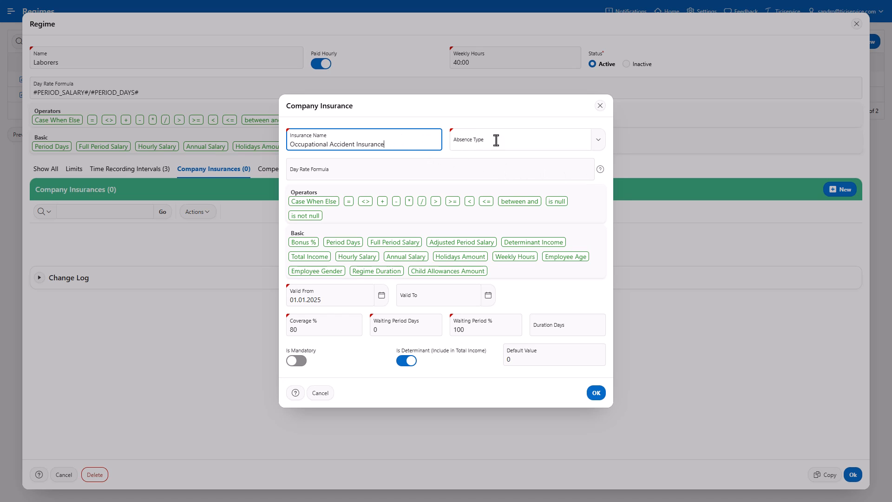
{"action": "left_click", "coordinate": [598, 146]}
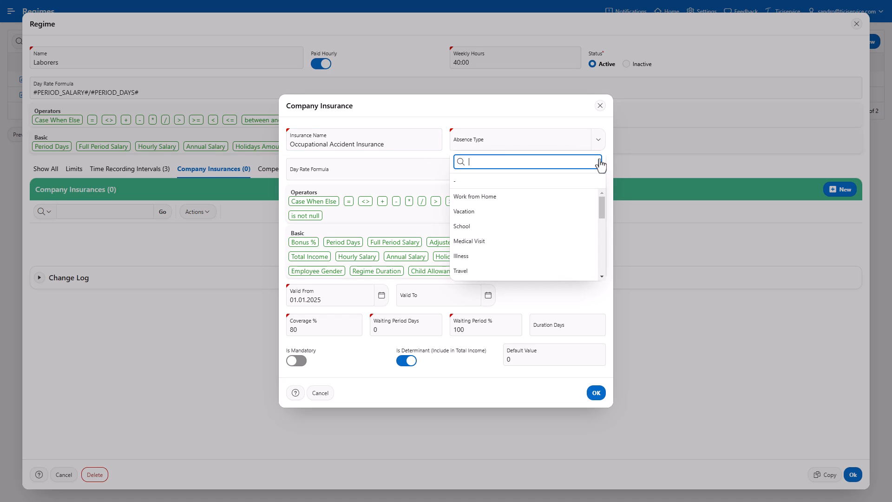
{"action": "scroll", "coordinate": [585, 190], "scroll_direction": "down", "scroll_amount": 3}
{"action": "scroll", "coordinate": [562, 228], "scroll_direction": "down", "scroll_amount": 2}
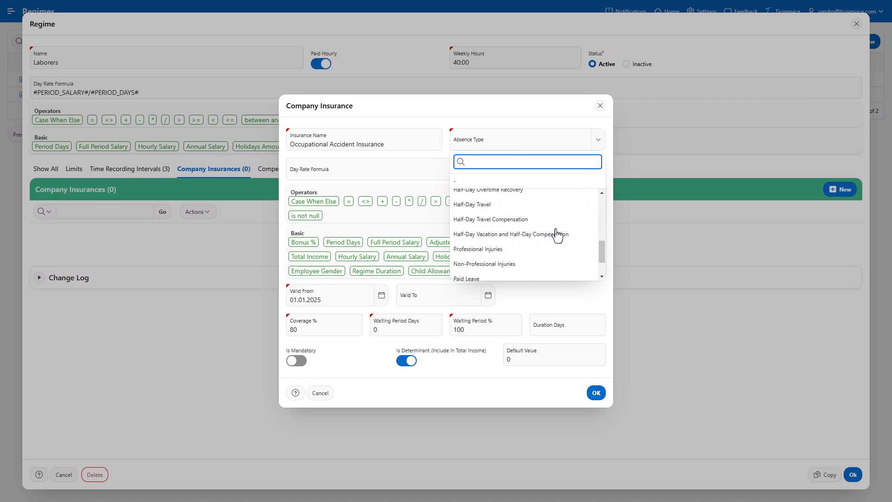
{"action": "left_click", "coordinate": [548, 247]}
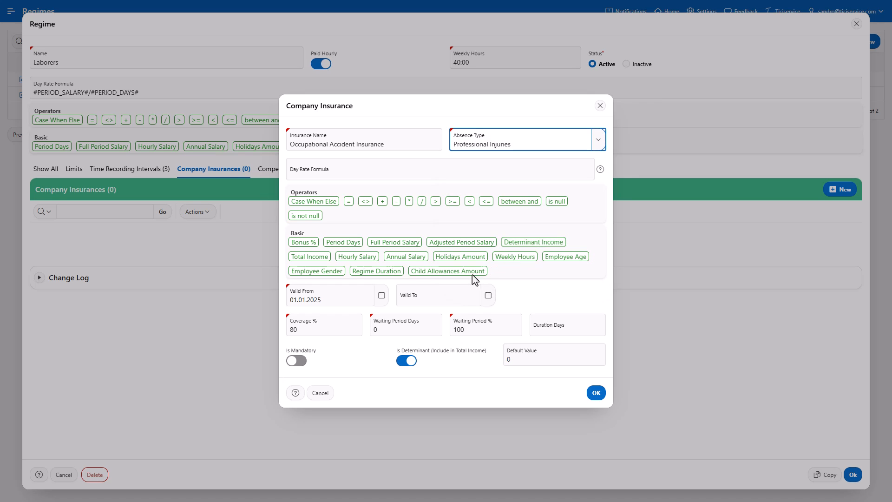
Set the insurance's waiting period to 3 days, keeping 80% coverage.
{"action": "left_click", "coordinate": [329, 331]}
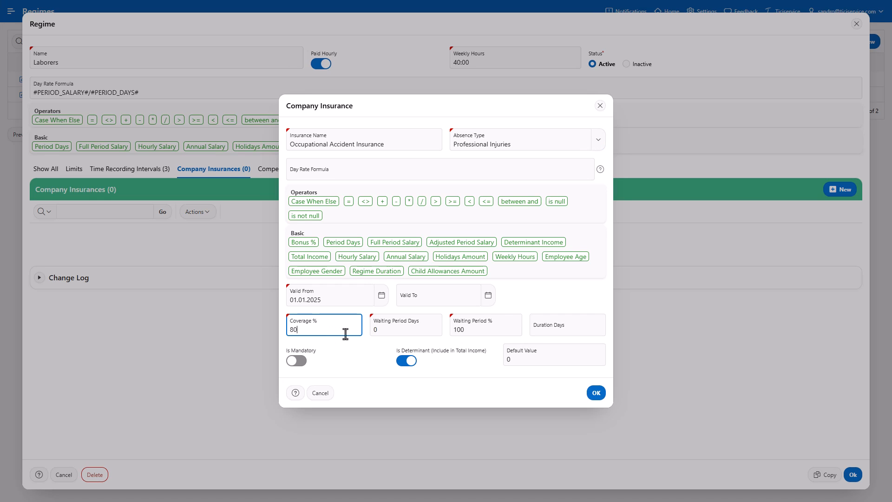
{"action": "left_click", "coordinate": [375, 330]}
{"action": "type", "text": "3"}
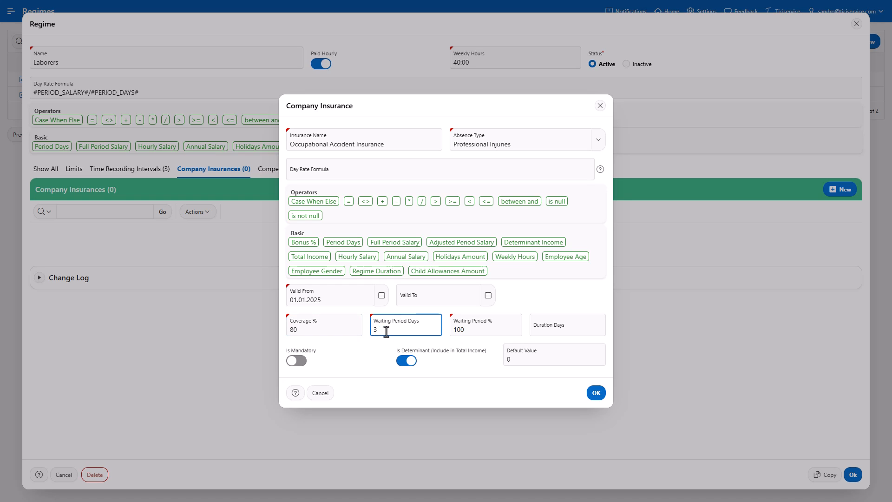
{"action": "left_click", "coordinate": [473, 330]}
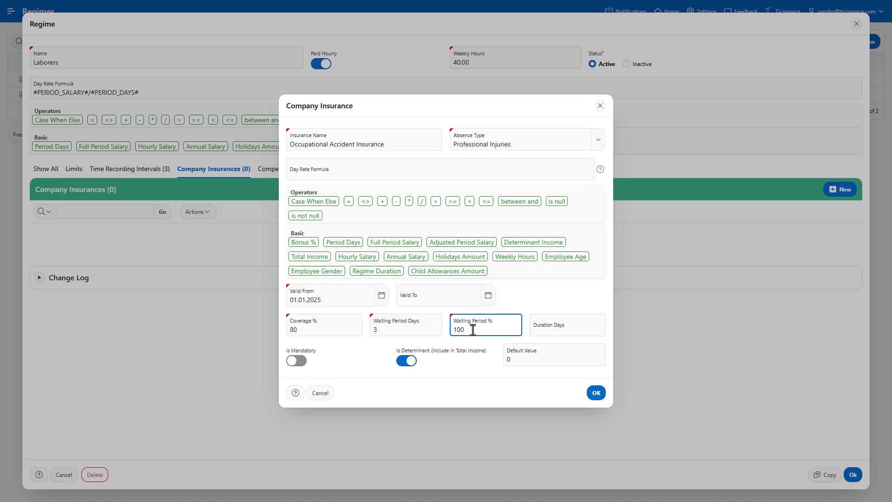
{"action": "left_click", "coordinate": [386, 173]}
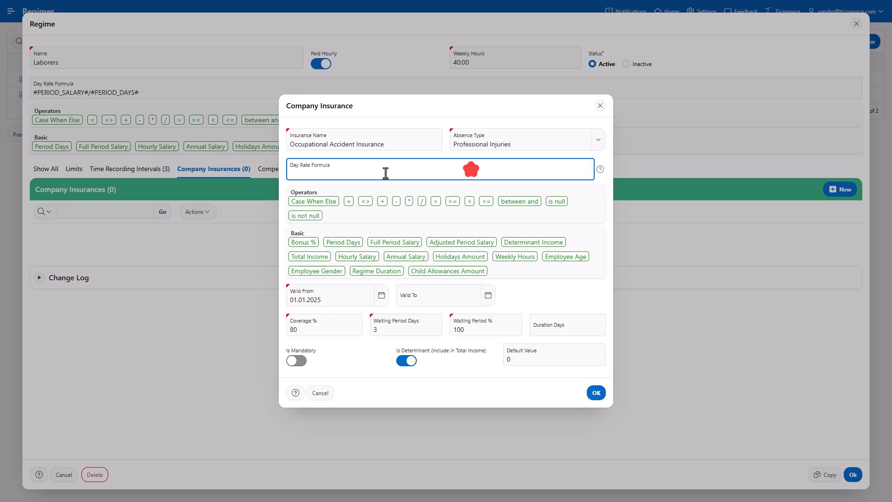
Use day rate (#ANNUAL_SALARY#+#DEPENDENTS_AMOUNT#*12)/365, mark it mandatory, exclude from income, and save.
{"action": "type", "text": "(#ANNUAL_SALARY#+#DEPENDENTS_AMOUNT#*12)/365"}
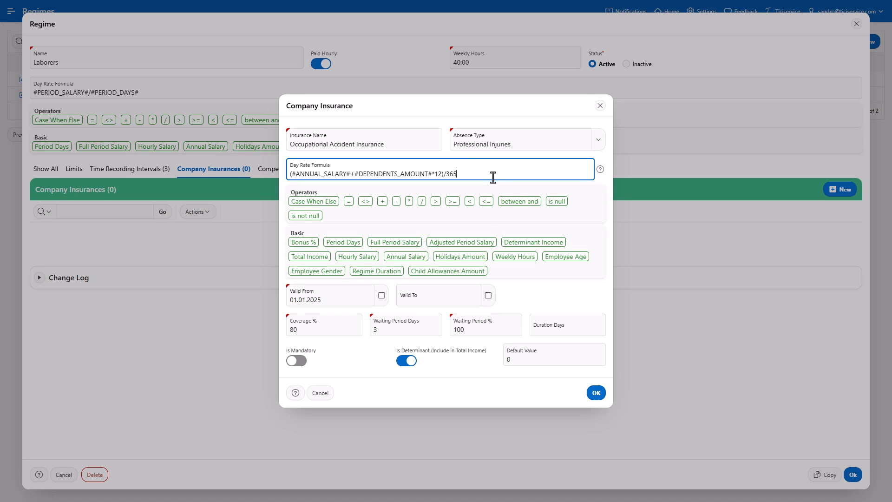
{"action": "left_click", "coordinate": [407, 362]}
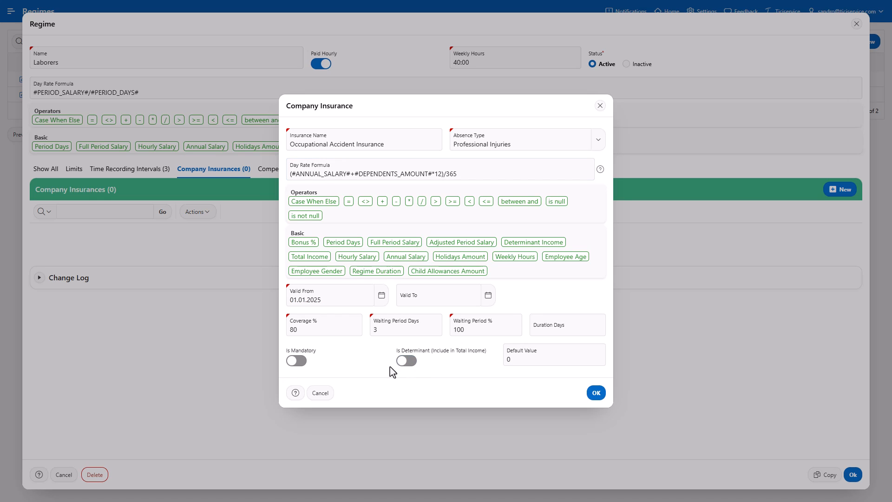
{"action": "left_click", "coordinate": [297, 365]}
{"action": "left_click", "coordinate": [595, 395]}
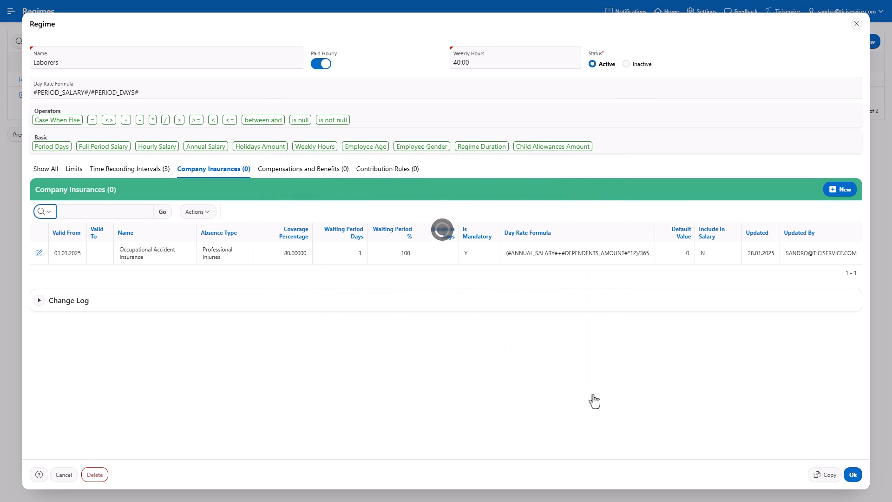
Add a new insurance named 'Maternity' with absence type Maternity.
{"action": "left_click", "coordinate": [833, 197]}
{"action": "type", "text": "Maternity"}
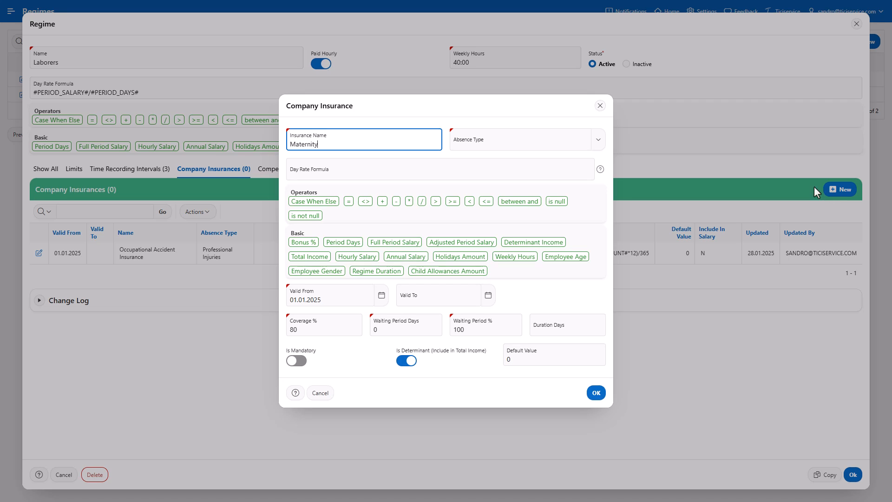
{"action": "left_click", "coordinate": [599, 147]}
{"action": "scroll", "coordinate": [581, 189], "scroll_direction": "down", "scroll_amount": 10}
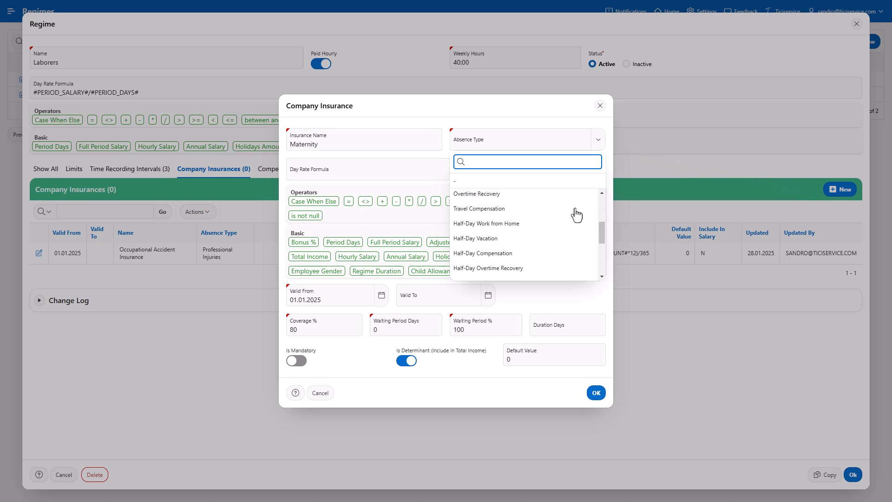
{"action": "left_click", "coordinate": [536, 270]}
{"action": "scroll", "coordinate": [540, 265], "scroll_direction": "down", "scroll_amount": 3}
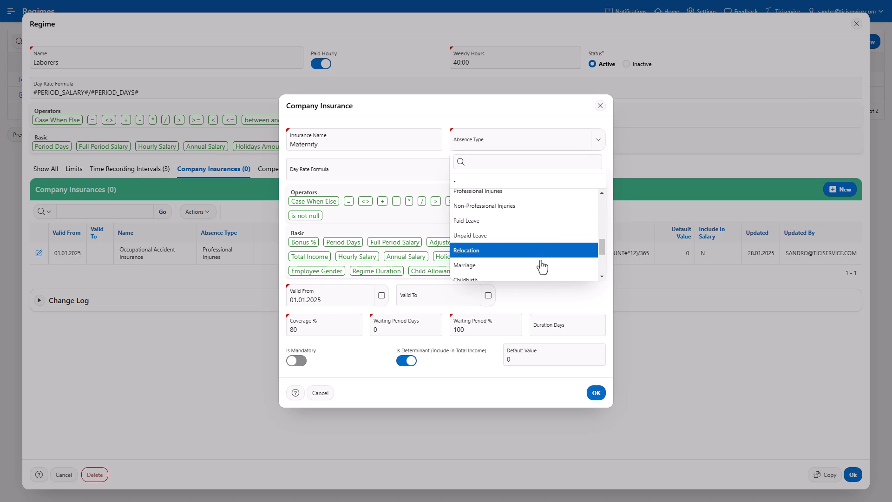
{"action": "left_click", "coordinate": [541, 263]}
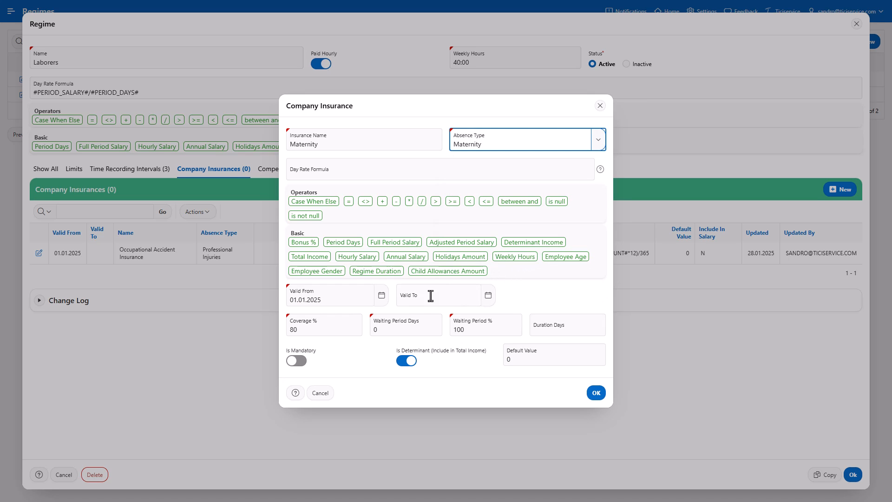
Set the Maternity insurance's duration to 98 days, keeping 80% coverage.
{"action": "left_click", "coordinate": [348, 329]}
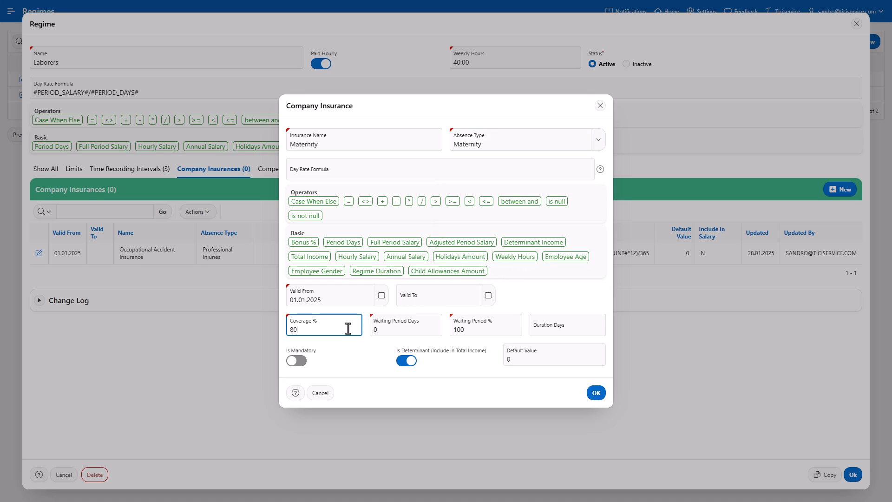
{"action": "left_click", "coordinate": [412, 330]}
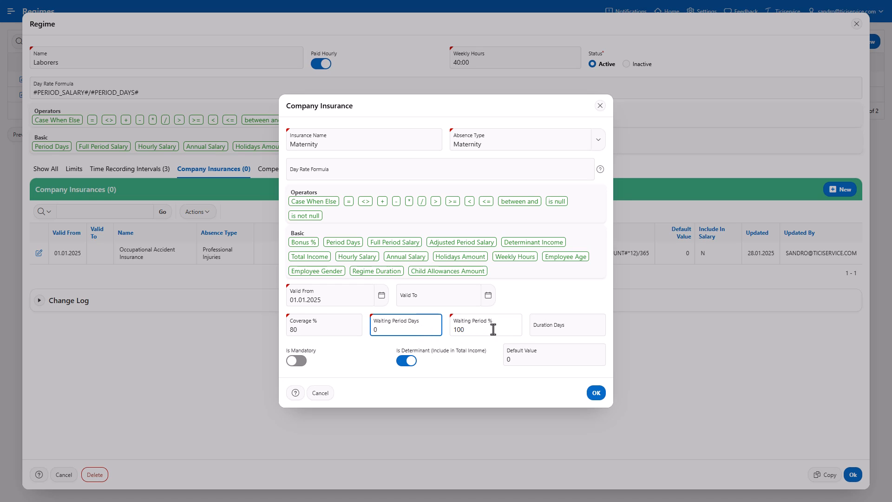
{"action": "left_click", "coordinate": [571, 327]}
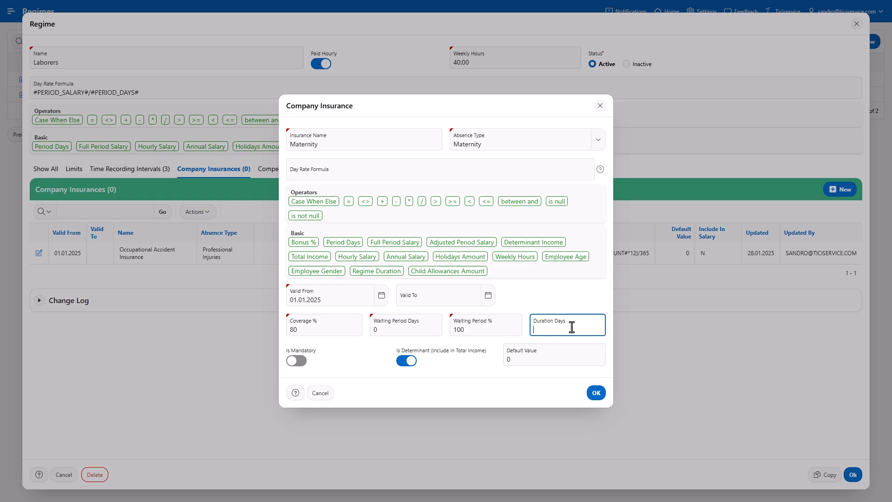
{"action": "type", "text": "98"}
{"action": "key", "text": "alt+Tab"}
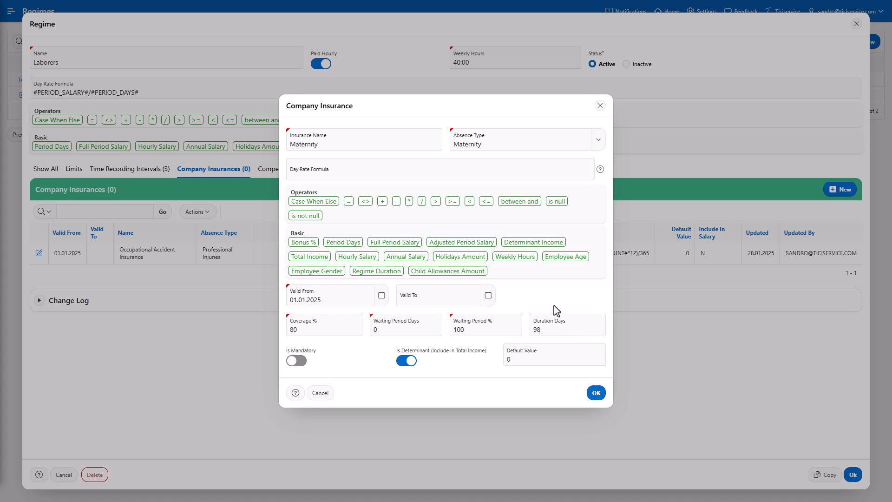
Paste day rate CASE WHEN #ANNUAL_SALARY#*0.8>80200 THEN 220 ELSE #ANNUAL_SALARY#/360 END.
{"action": "left_click", "coordinate": [561, 170]}
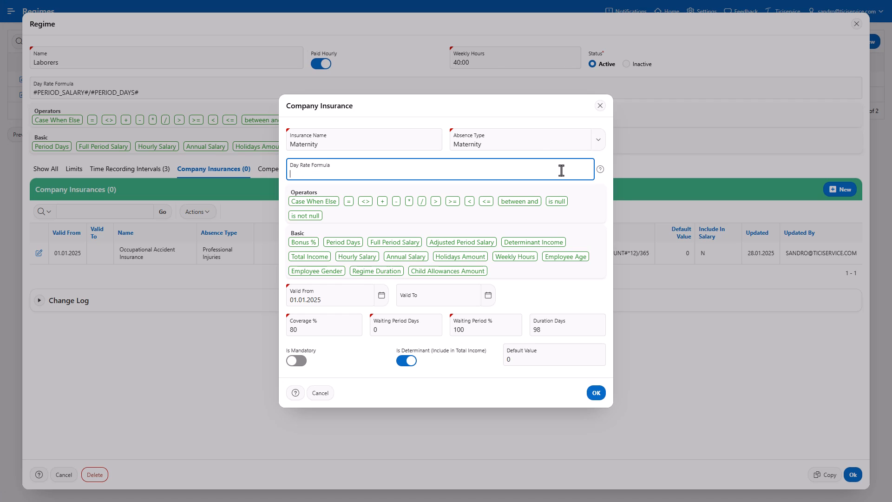
{"action": "type", "text": "CASE WHEN #ANNUAL_SALARY#*0.8>80200 THEN 220 ELSE #ANNUAL_SALARY#/360 END"}
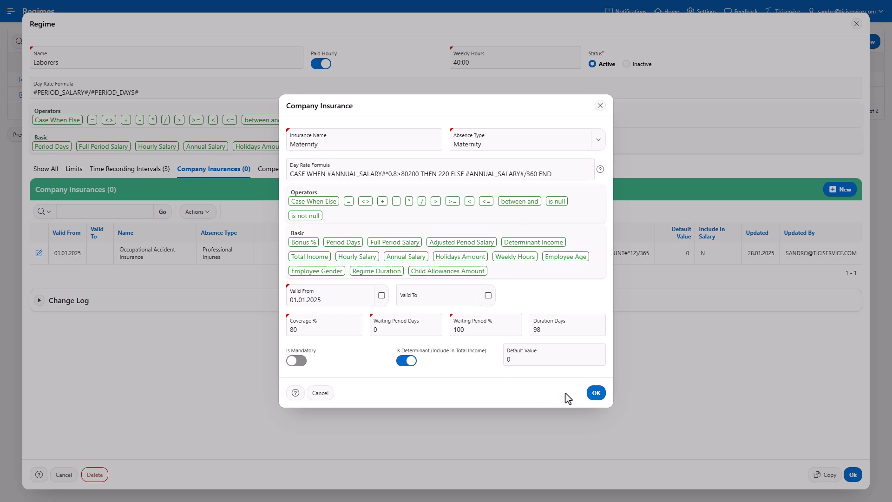
Save Maternity and start a Non-Occupational Accident Insurance for Non-Professional Injuries absences.
{"action": "left_click", "coordinate": [602, 399]}
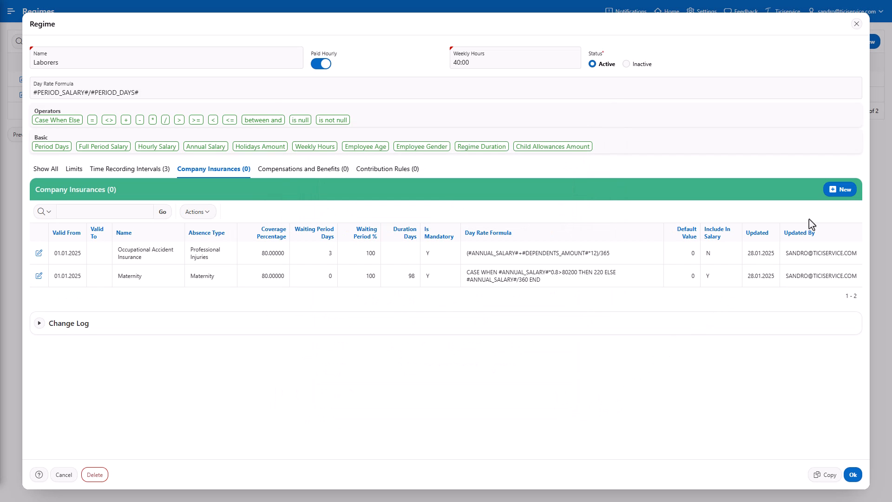
{"action": "left_click", "coordinate": [843, 190]}
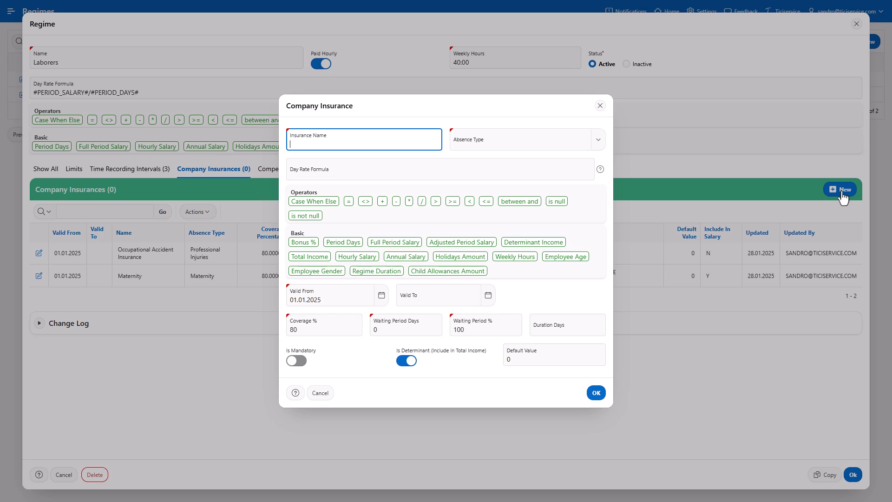
{"action": "type", "text": "Non-Occupational Accident Insurance"}
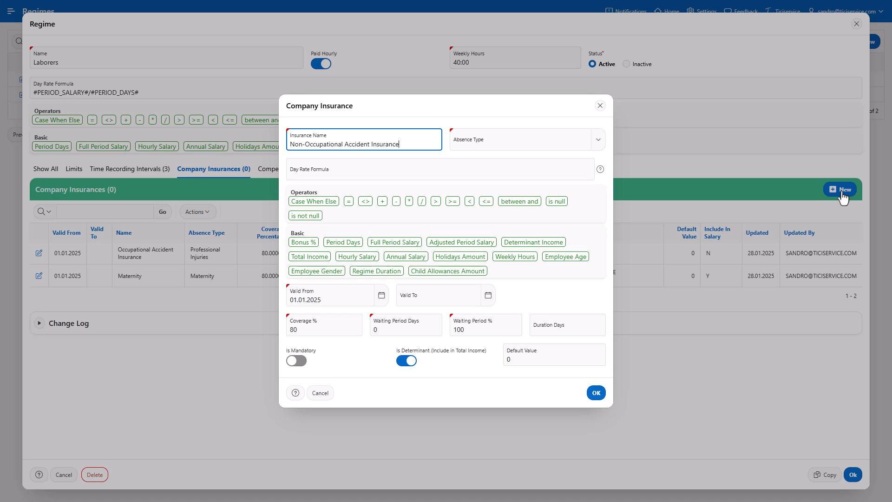
{"action": "left_click", "coordinate": [599, 147]}
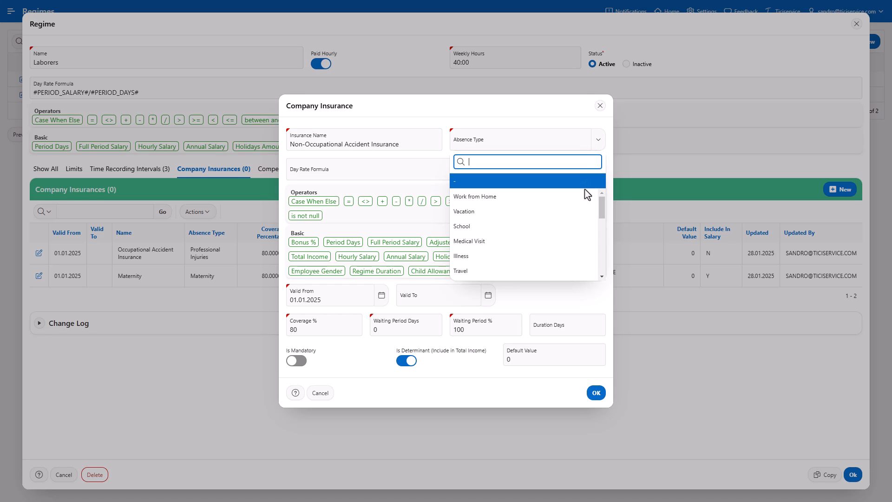
{"action": "scroll", "coordinate": [583, 203], "scroll_direction": "down", "scroll_amount": 5}
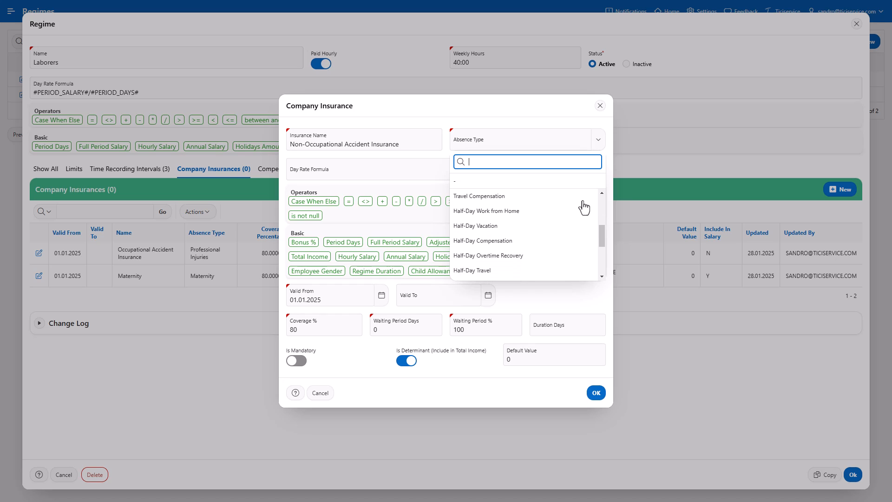
{"action": "scroll", "coordinate": [585, 208], "scroll_direction": "down", "scroll_amount": 3}
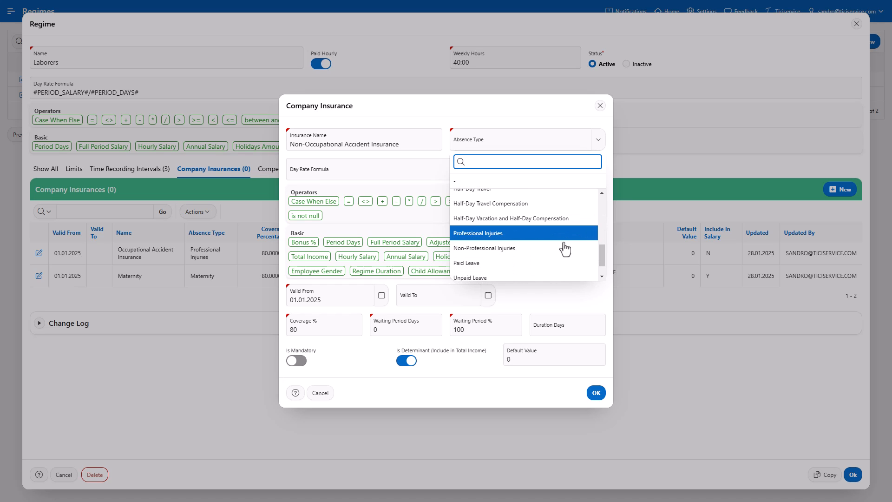
{"action": "left_click", "coordinate": [565, 249]}
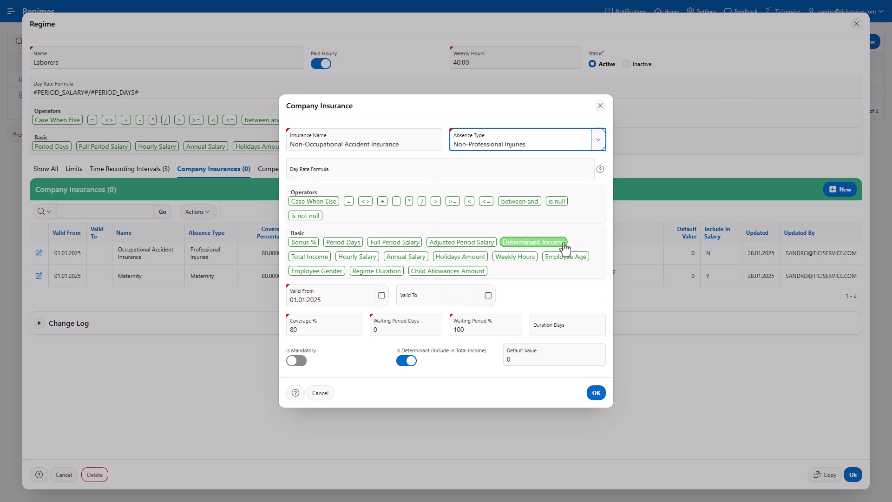
Set a 3-day waiting period and mark the insurance mandatory.
{"action": "left_click", "coordinate": [356, 330]}
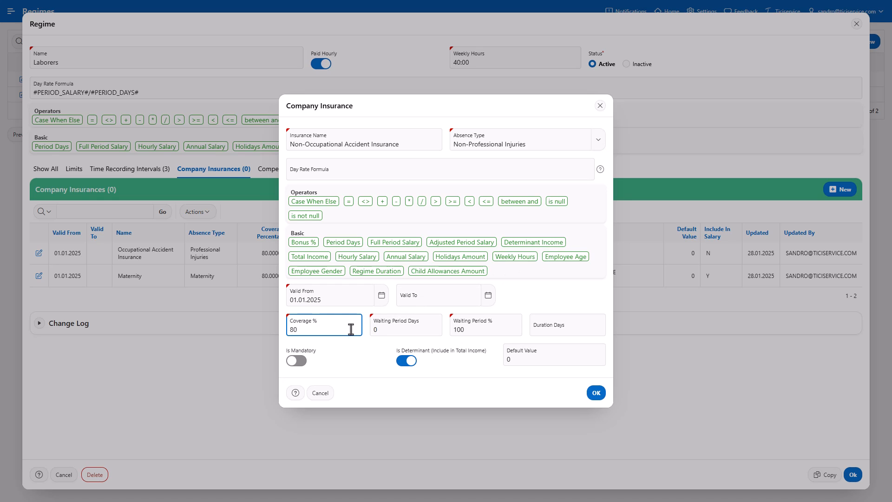
{"action": "left_click", "coordinate": [374, 331]}
{"action": "type", "text": "3"}
{"action": "left_click", "coordinate": [483, 329]}
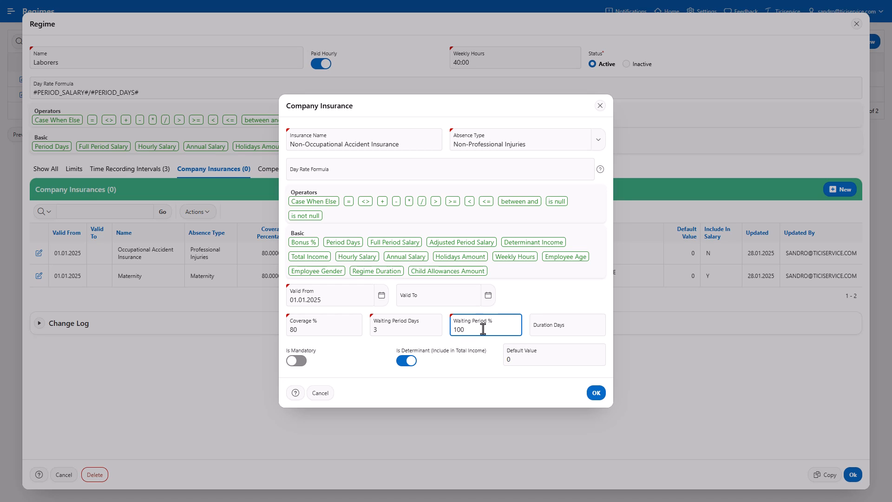
{"action": "left_click", "coordinate": [297, 361]}
{"action": "left_click", "coordinate": [583, 169]}
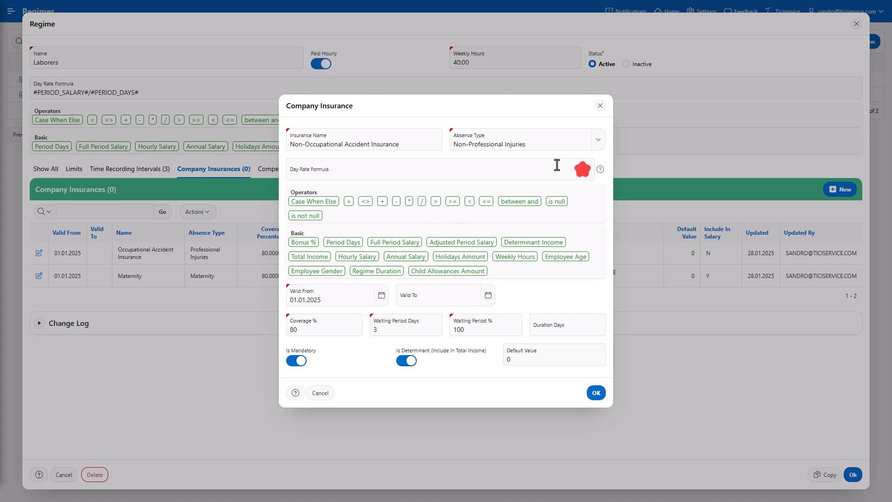
{"action": "left_click", "coordinate": [557, 165]}
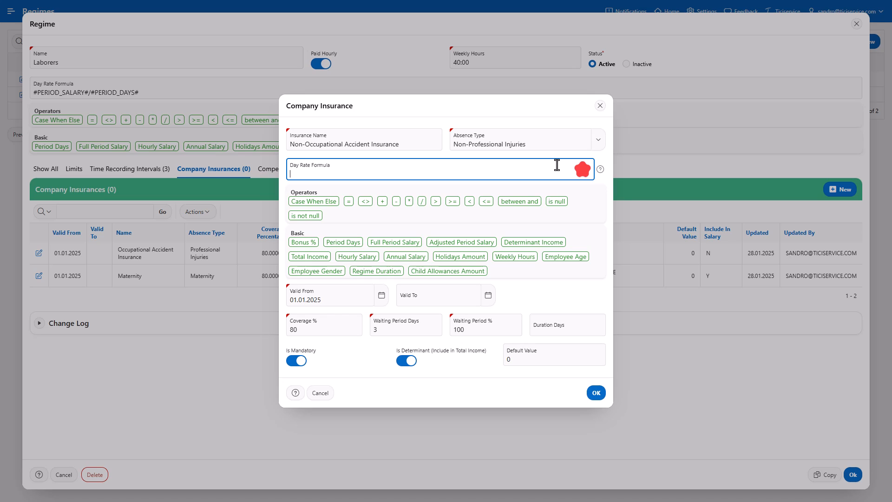
{"action": "key", "text": "ctrl+v"}
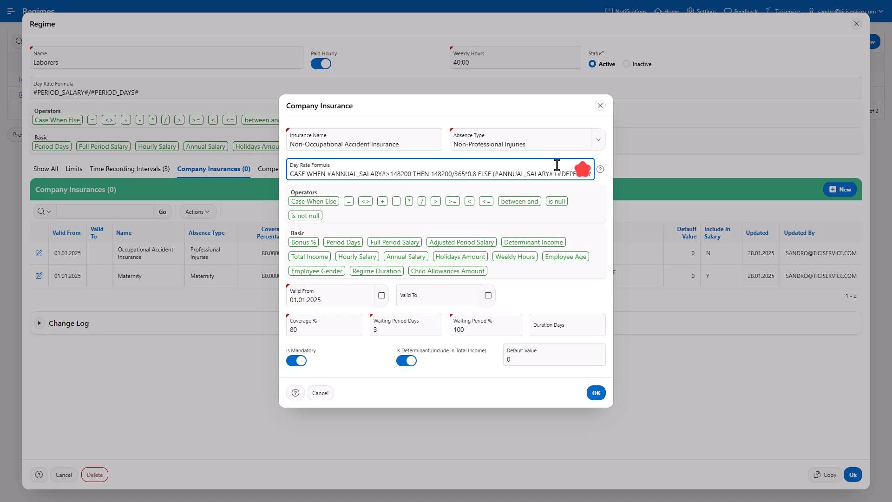
Save the Non-Occupational Accident Insurance and start an 'Illness' insurance for Illness absences.
{"action": "left_click", "coordinate": [596, 393]}
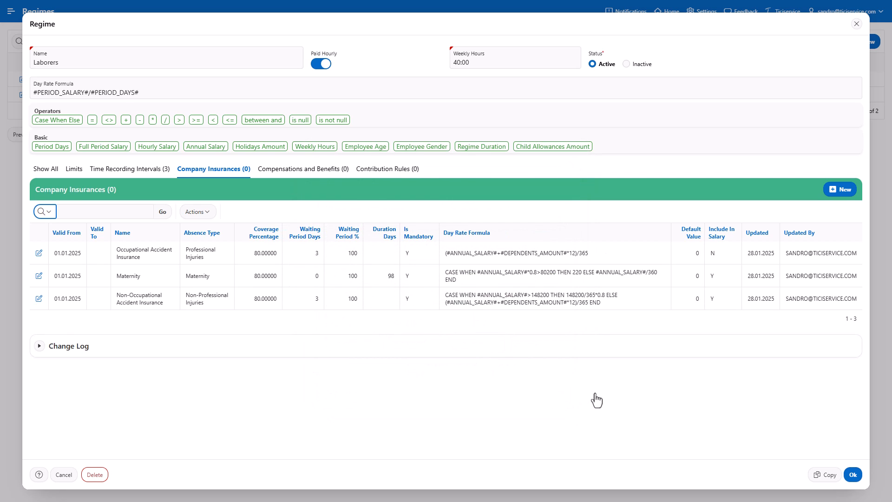
{"action": "left_click", "coordinate": [841, 192]}
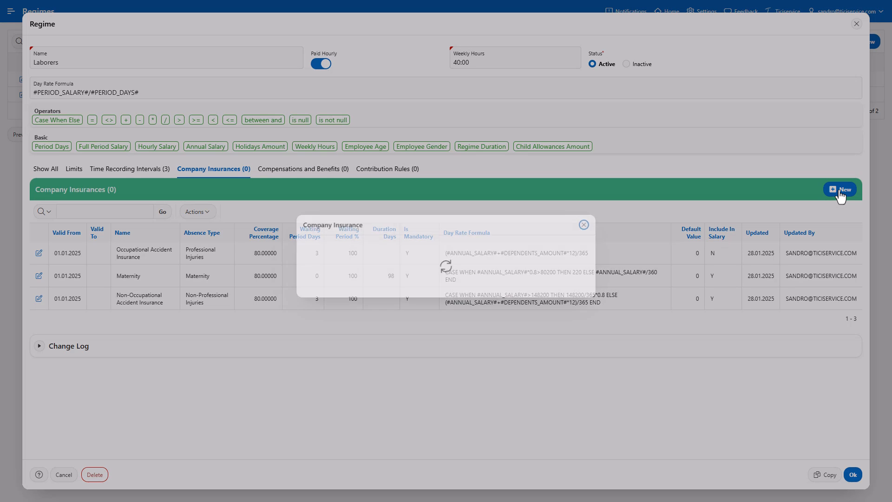
{"action": "type", "text": "Illness"}
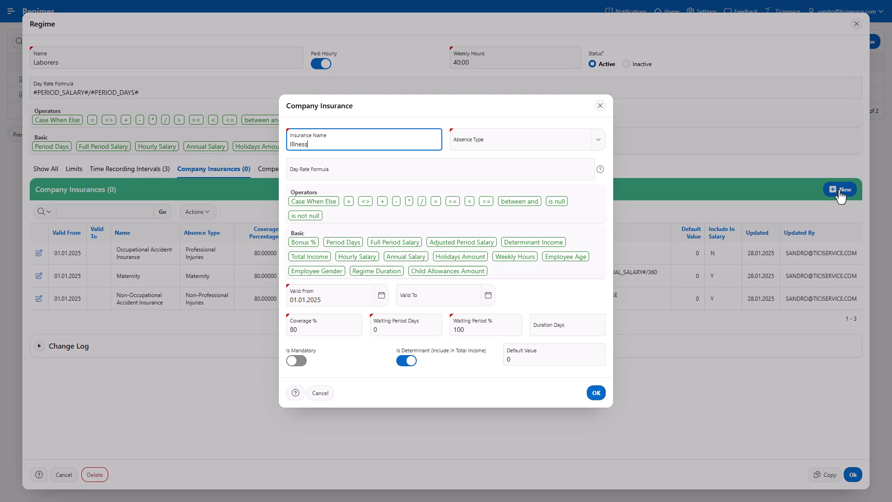
{"action": "left_click", "coordinate": [599, 149]}
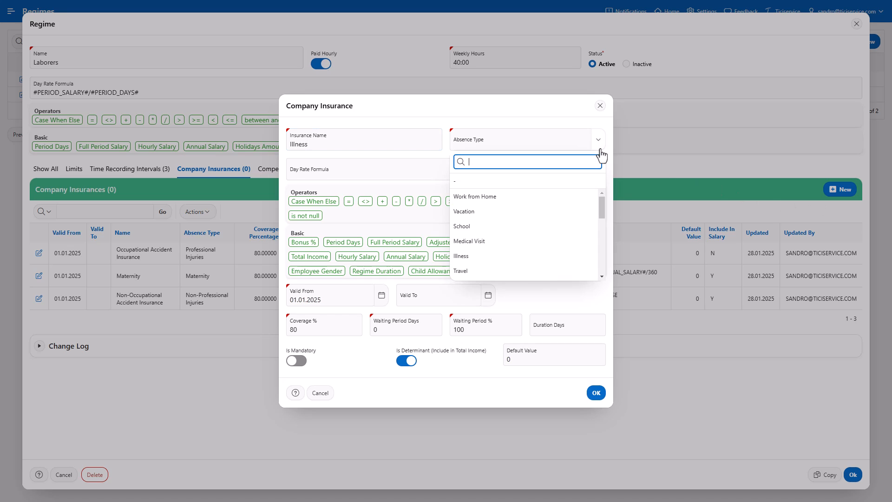
{"action": "left_click", "coordinate": [543, 262]}
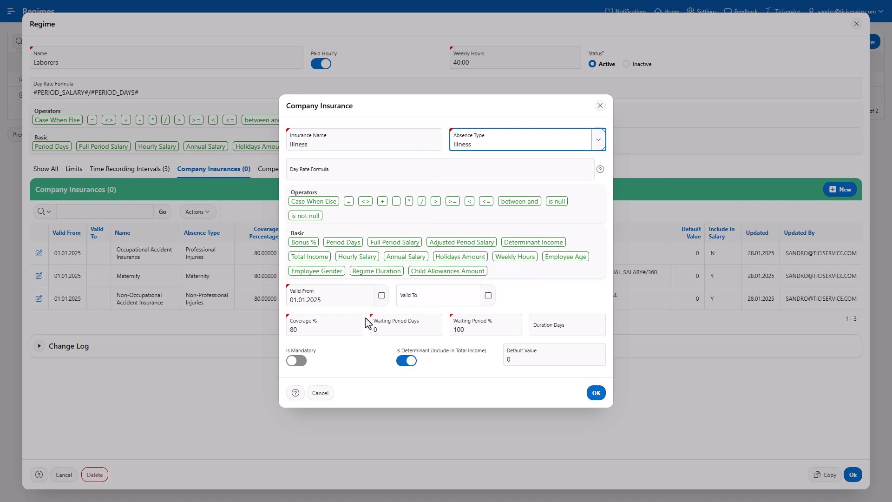
Give Illness day rate #ANNUAL_SALARY#/365 with 0 waiting days, and save it.
{"action": "left_click", "coordinate": [343, 324]}
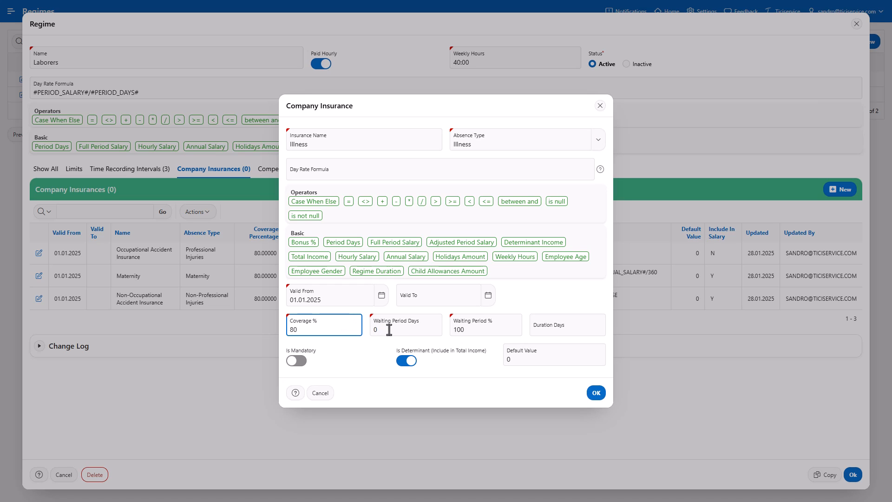
{"action": "left_click", "coordinate": [416, 333]}
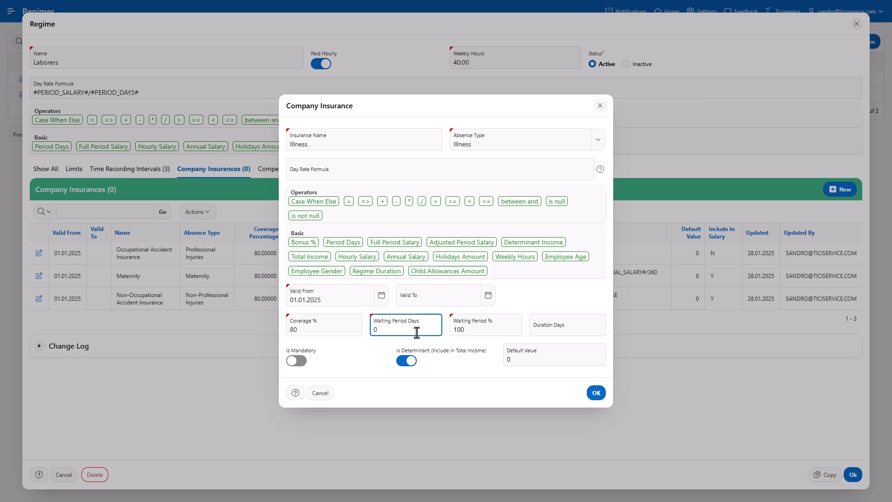
{"action": "left_click", "coordinate": [417, 339]}
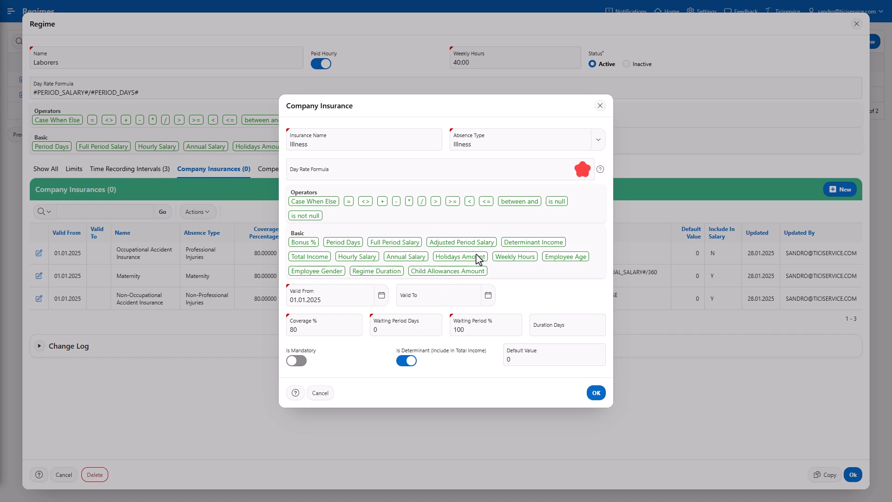
{"action": "left_click", "coordinate": [541, 169]}
{"action": "type", "text": "#ANNUAL_SALARY#/365"}
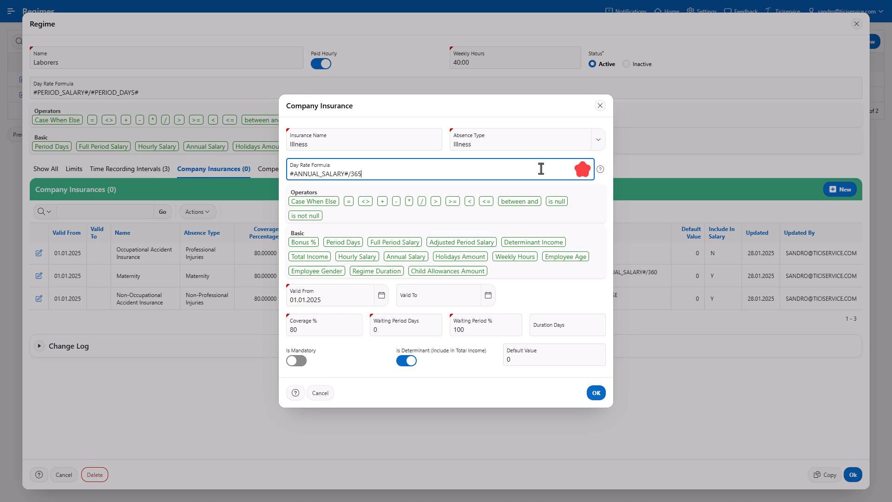
{"action": "key", "text": "ctrl+a"}
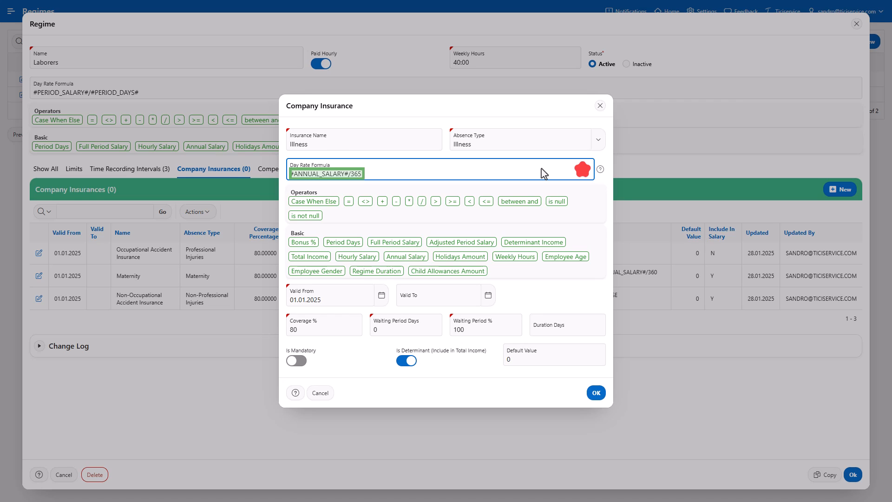
{"action": "left_click", "coordinate": [541, 168]}
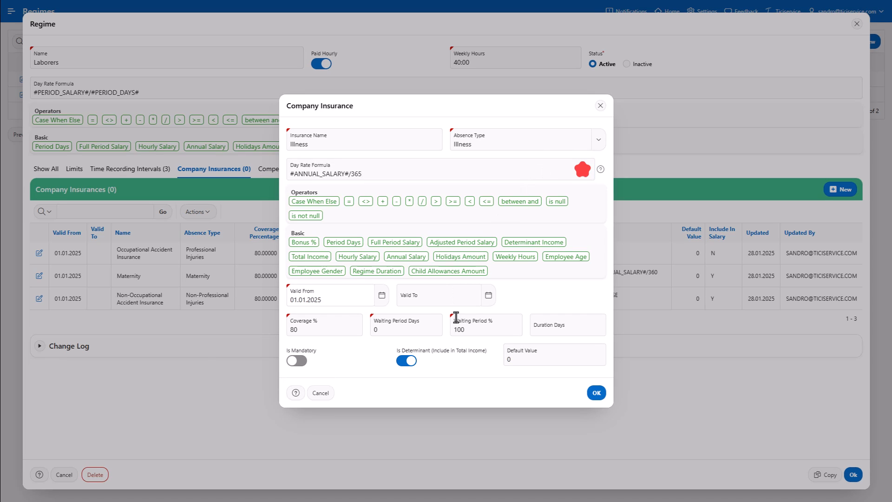
{"action": "left_click", "coordinate": [596, 393]}
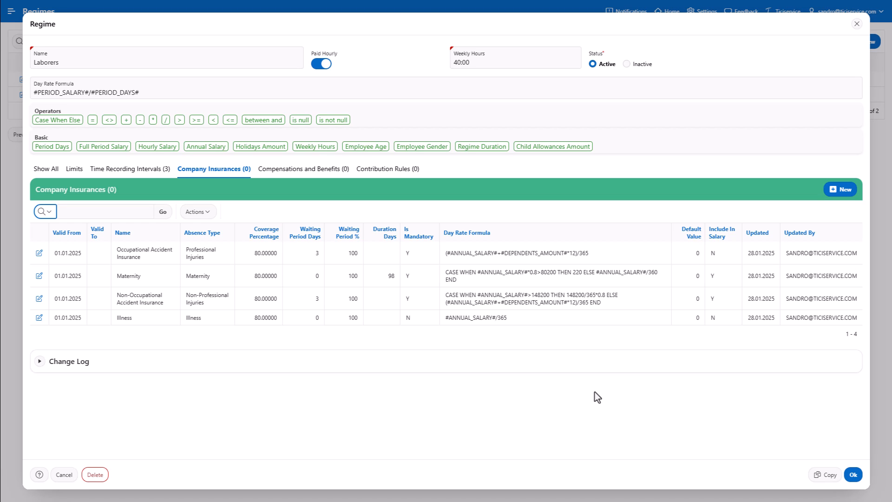
Switch to the regime's Compensations and Benefits tab, which shows 0 entries.
{"action": "left_click", "coordinate": [303, 171]}
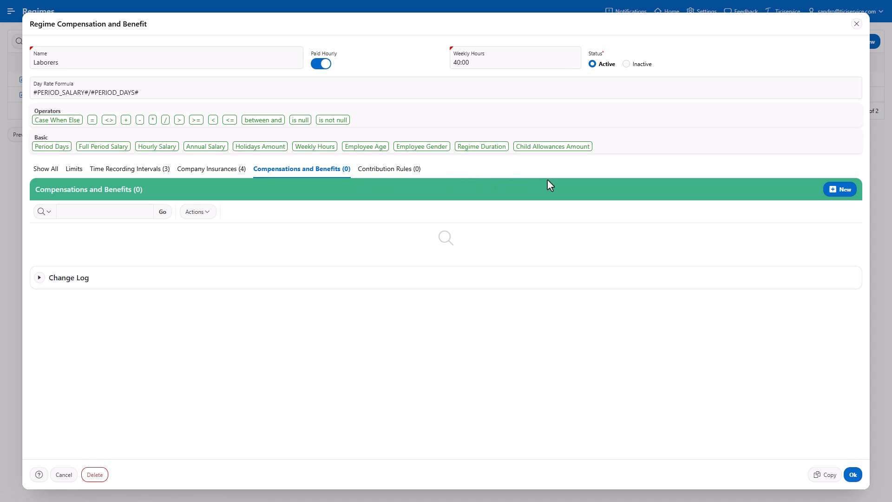
Add a taxable 'Bonus #LAST_YEAR#' income, period 3, formula #BONUS_PERC#/#ANNUAL_SALARY#*100.
{"action": "left_click", "coordinate": [838, 197]}
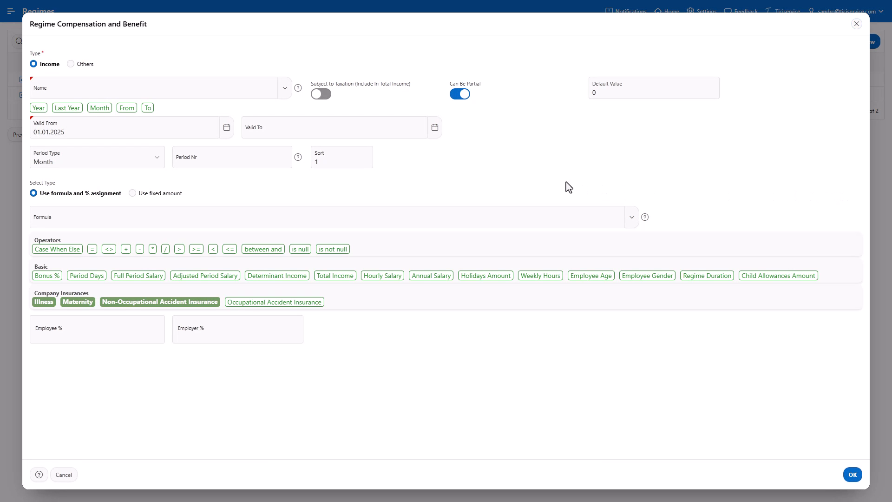
{"action": "left_click", "coordinate": [228, 92]}
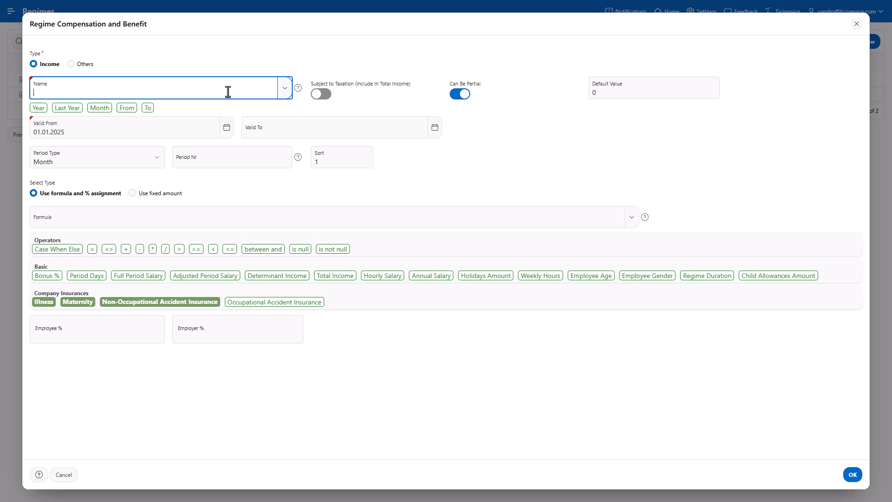
{"action": "type", "text": "Bonus"}
{"action": "left_click", "coordinate": [69, 107]}
{"action": "left_click", "coordinate": [317, 99]}
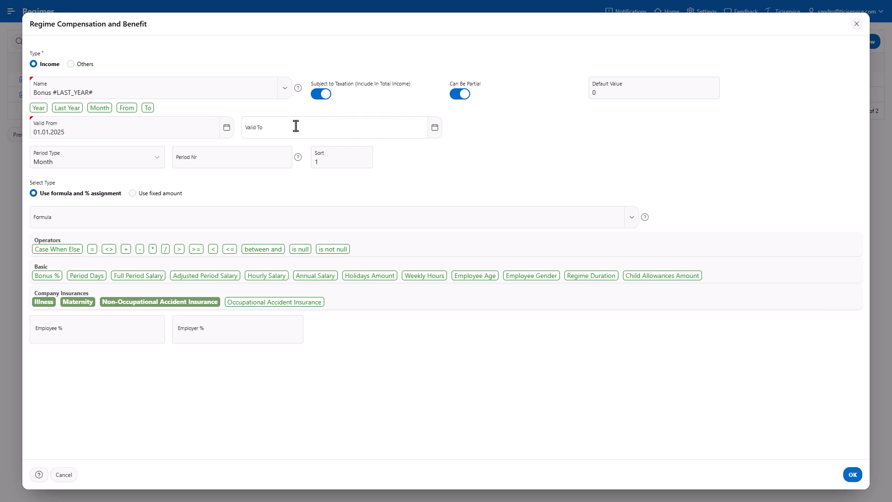
{"action": "left_click", "coordinate": [254, 160]}
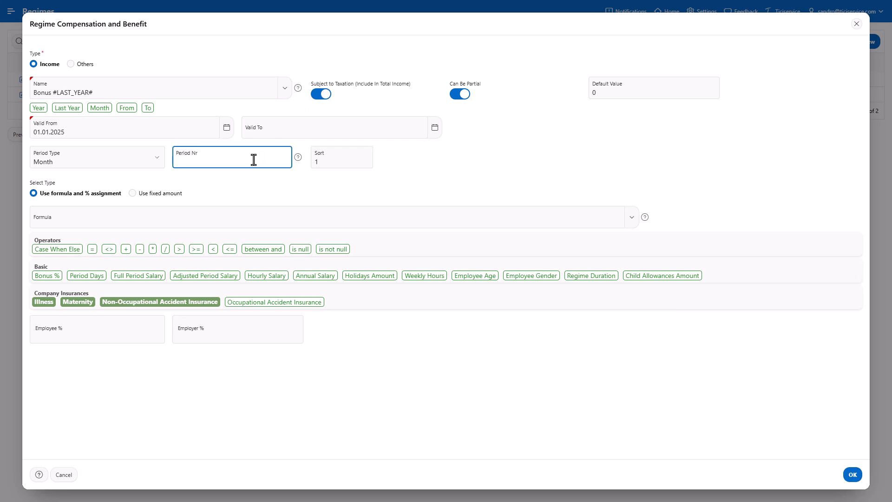
{"action": "type", "text": "3"}
{"action": "left_click", "coordinate": [249, 219]}
{"action": "type", "text": "#BONUS_PERC#/ #ANNUAL_SALARY#*100"}
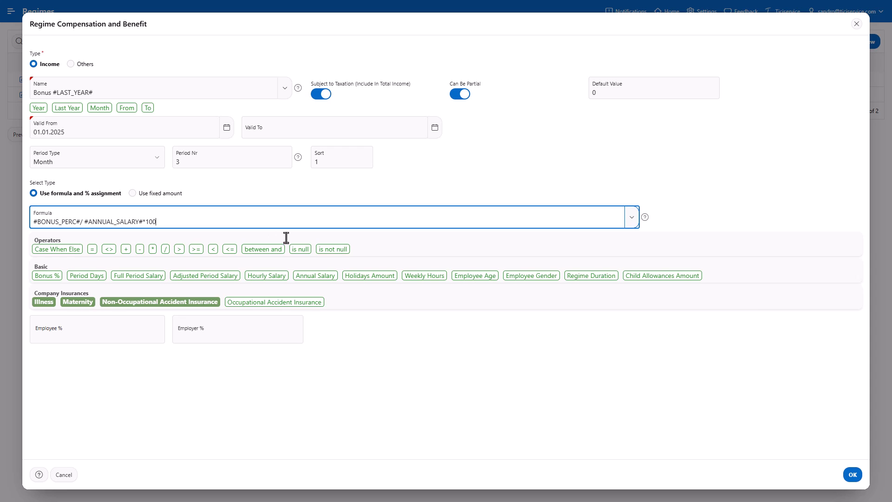
{"action": "left_click", "coordinate": [853, 475]}
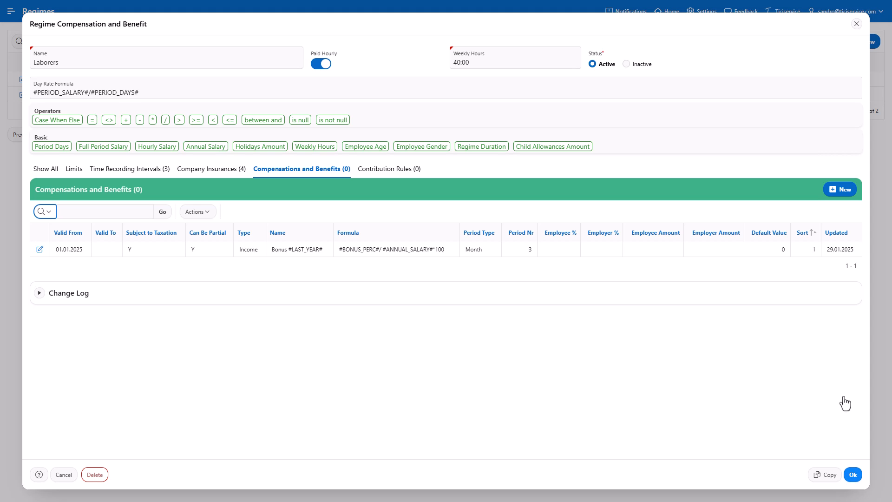
Create a new benefit named 'Public Holiday Allowance' and make it subject to taxation.
{"action": "left_click", "coordinate": [834, 197]}
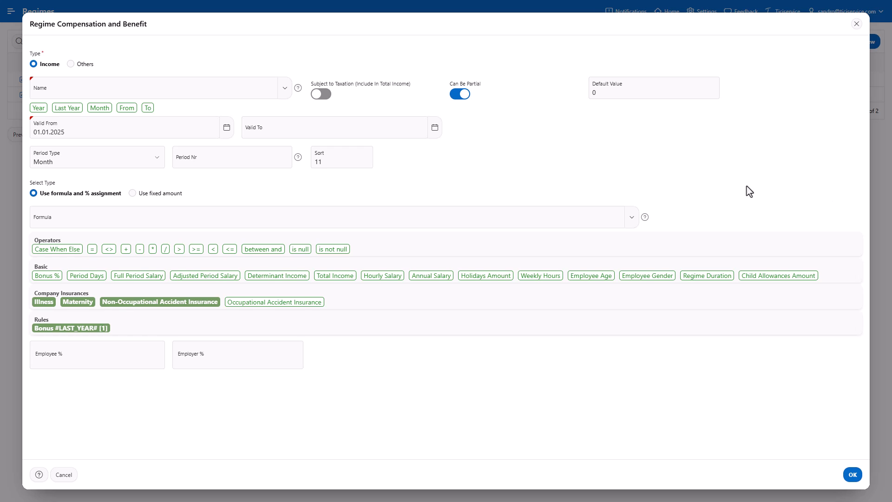
{"action": "left_click", "coordinate": [265, 94]}
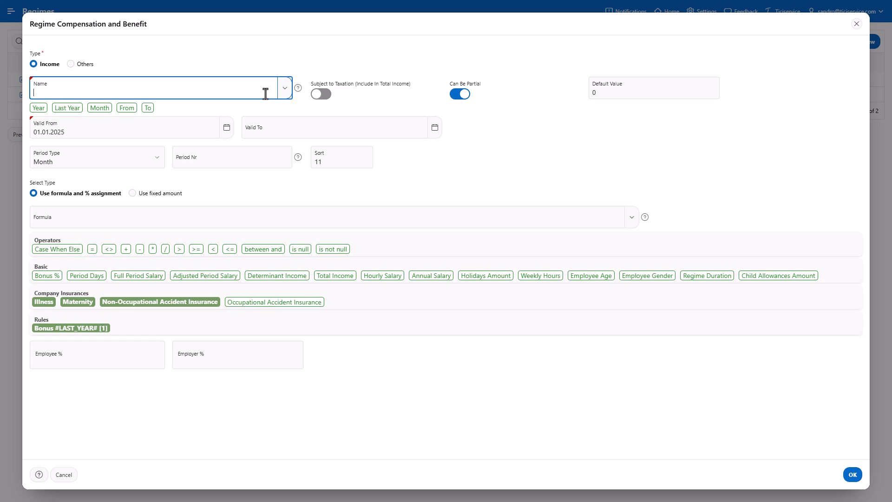
{"action": "type", "text": "Public Holiday Allowance"}
{"action": "left_click", "coordinate": [320, 95]}
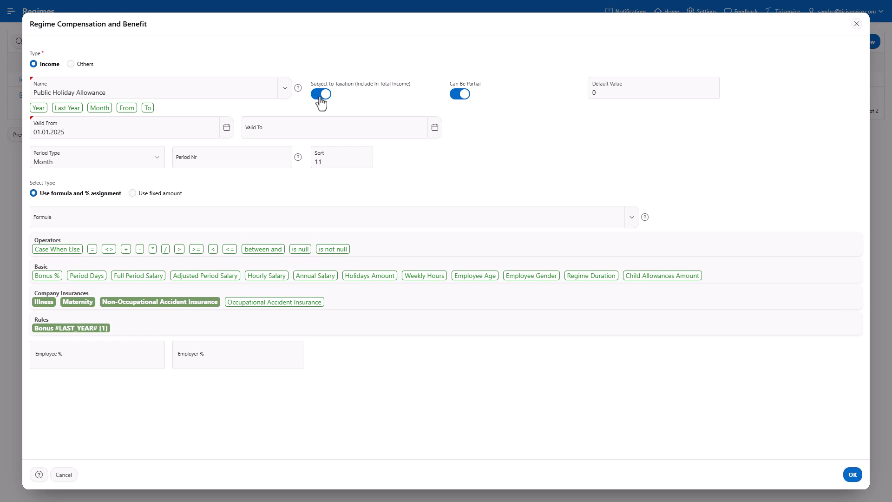
Keep the allowance's sort order at 11 after briefly editing it.
{"action": "left_click", "coordinate": [356, 154]}
{"action": "type", "text": "0"}
{"action": "left_click", "coordinate": [378, 159]}
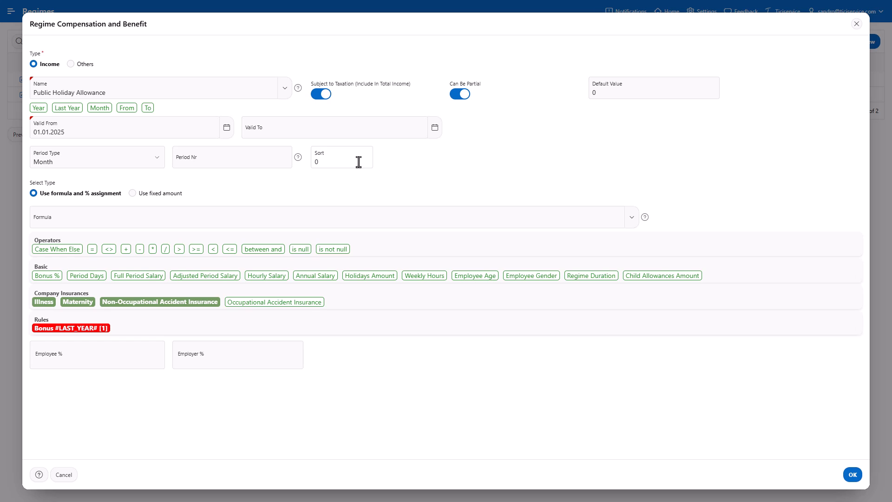
{"action": "left_click", "coordinate": [359, 162]}
{"action": "left_click", "coordinate": [299, 178]}
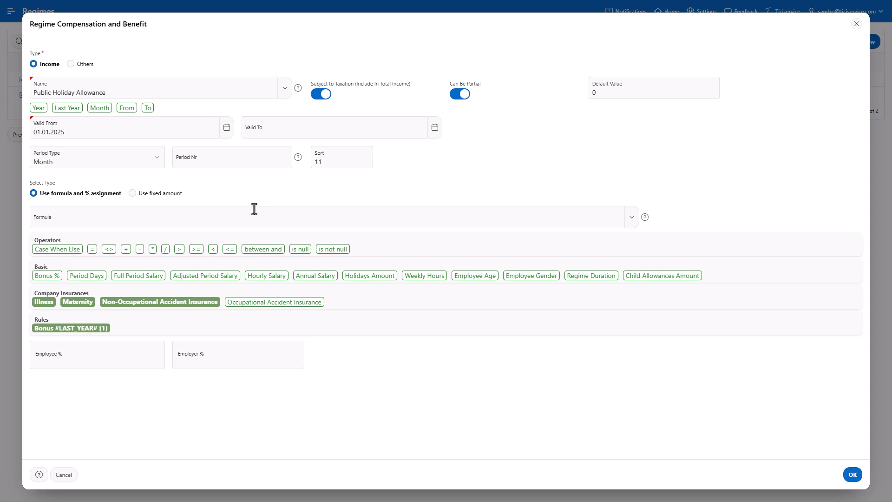
Set the allowance formula to #ADJ_PERIOD_SALARY# with a 3.6% employee rate and save it.
{"action": "left_click", "coordinate": [243, 219]}
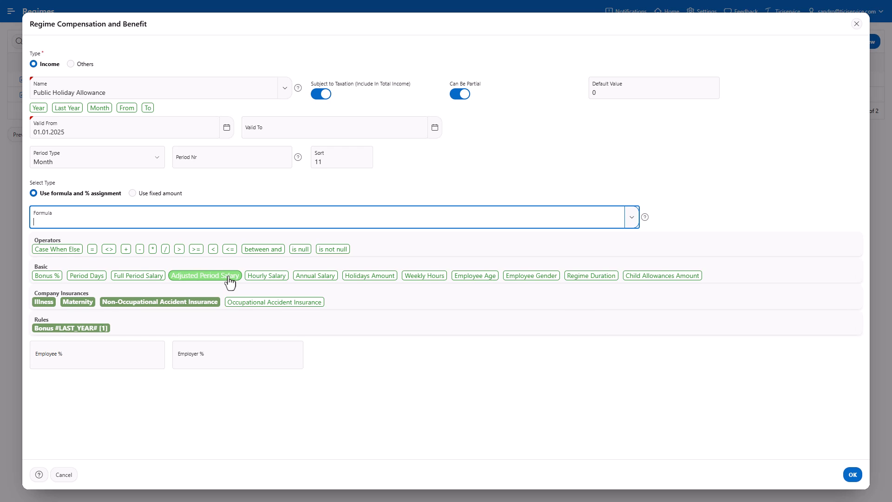
{"action": "left_click", "coordinate": [231, 277]}
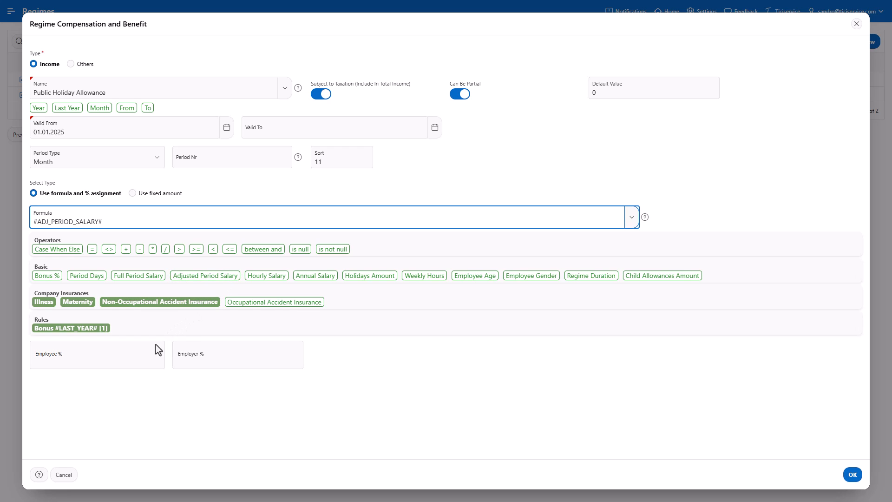
{"action": "left_click", "coordinate": [139, 359]}
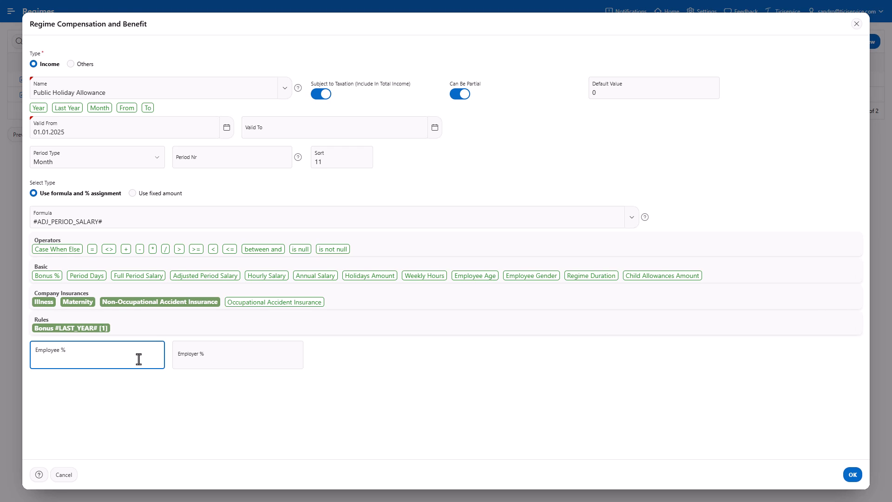
{"action": "type", "text": "3.6"}
{"action": "left_click", "coordinate": [852, 475]}
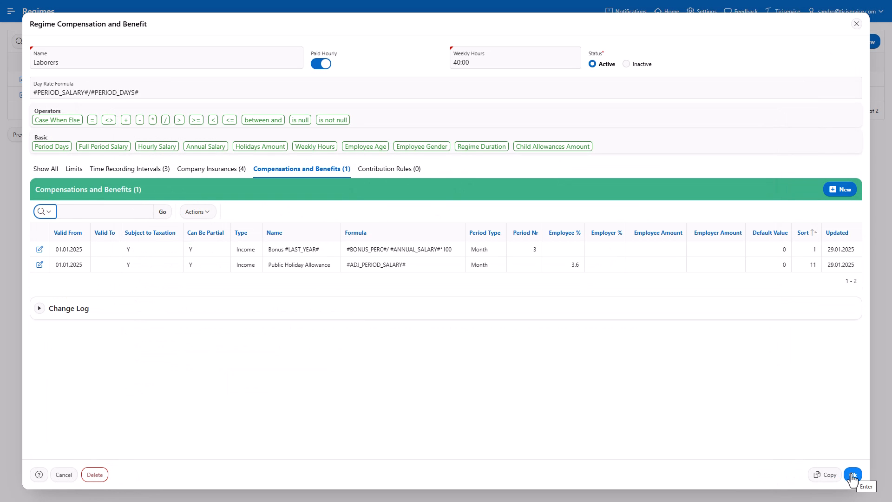
{"action": "left_click", "coordinate": [852, 475]}
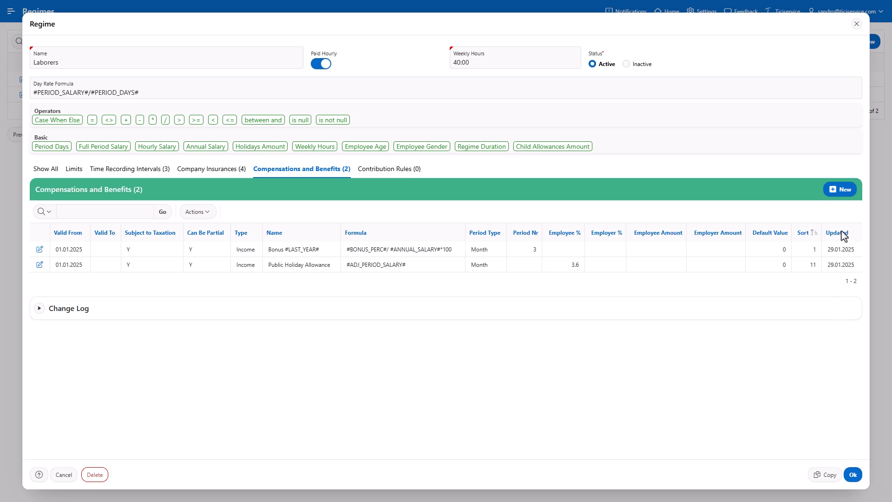
Create a new taxable benefit named 'Vacation Allowance'.
{"action": "left_click", "coordinate": [840, 193]}
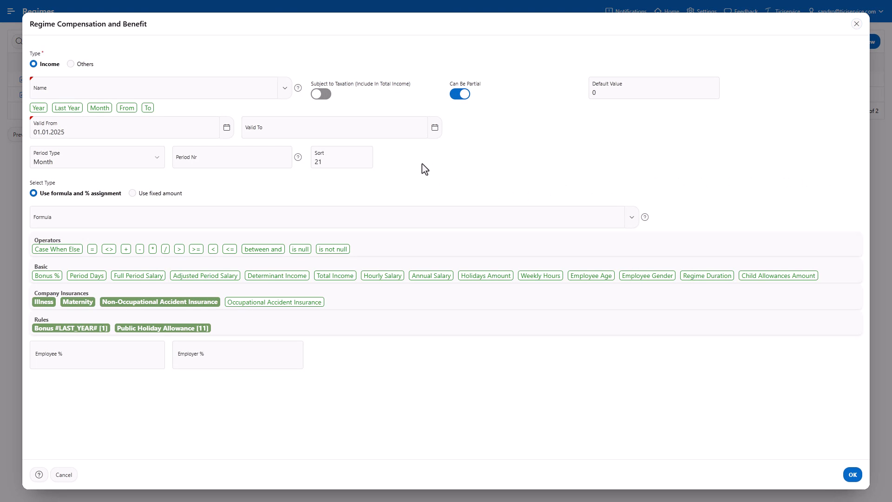
{"action": "left_click", "coordinate": [264, 91]}
{"action": "type", "text": "Vacation Allowance"}
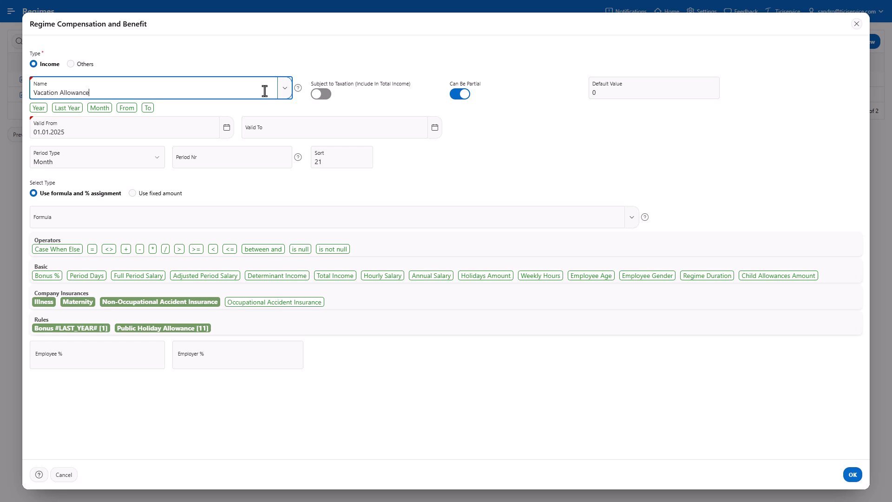
{"action": "left_click", "coordinate": [321, 100]}
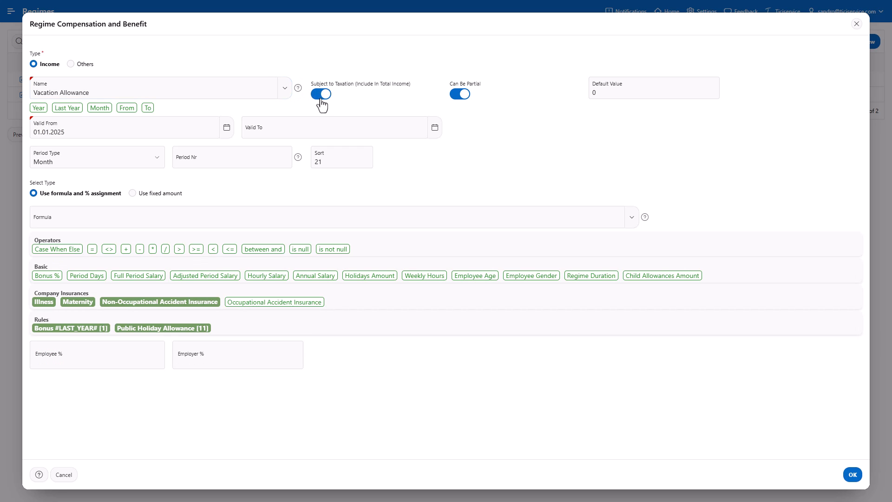
{"action": "left_click", "coordinate": [348, 158]}
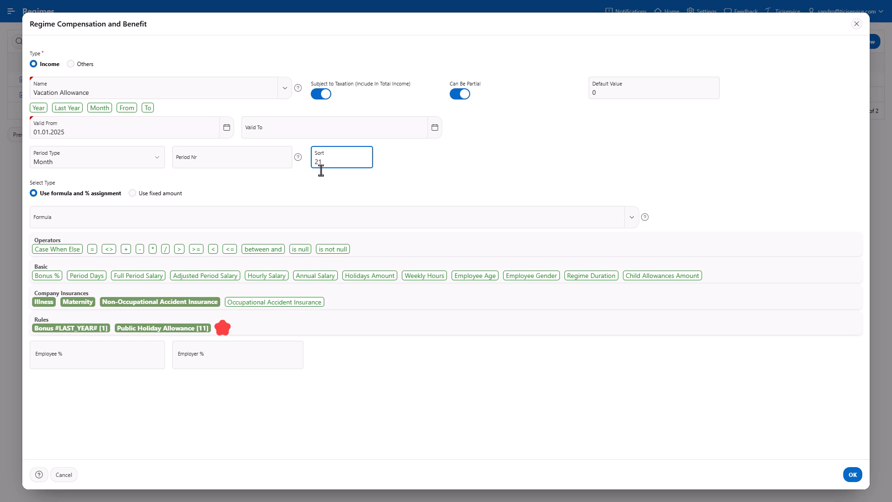
Give it formula #ADJ_PERIOD_SALARY#+#RULE_Public Holiday Allowance# with 8.33% employee rate and save.
{"action": "left_click", "coordinate": [120, 219]}
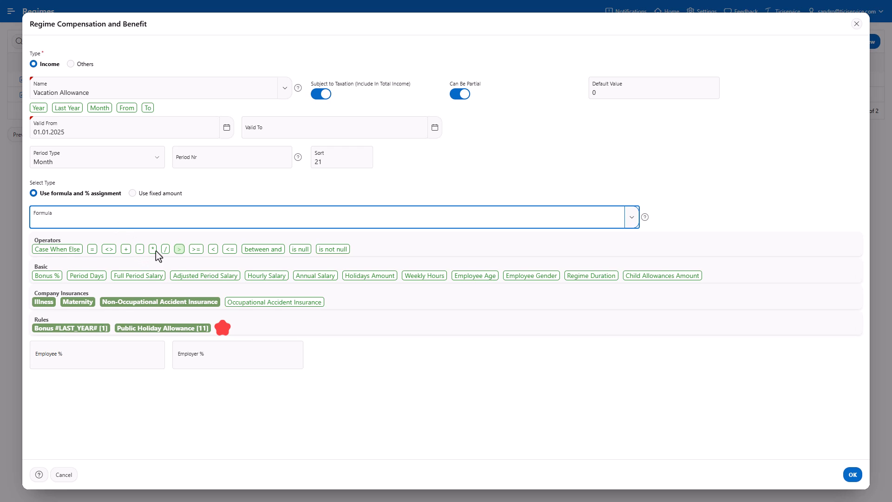
{"action": "left_click", "coordinate": [205, 278]}
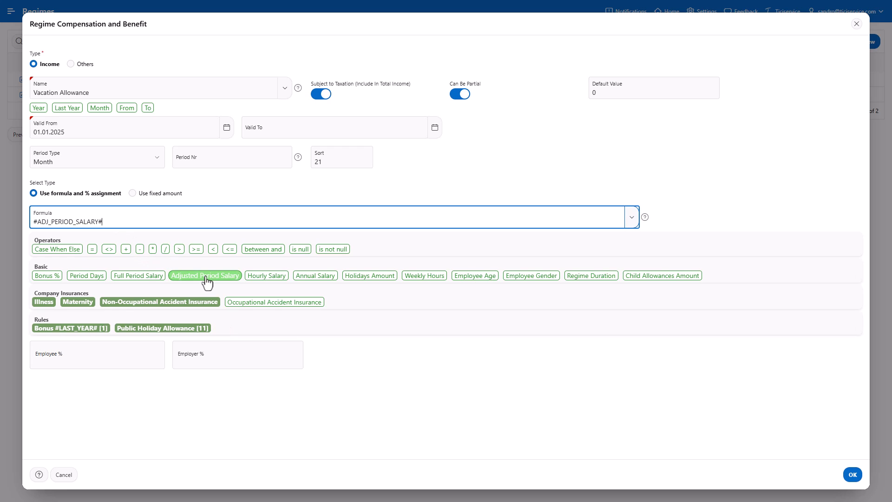
{"action": "left_click", "coordinate": [126, 251]}
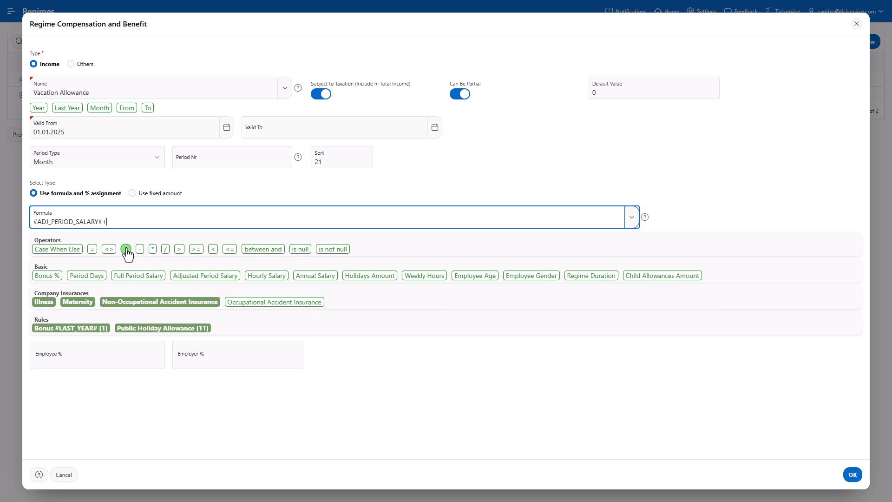
{"action": "left_click", "coordinate": [175, 329]}
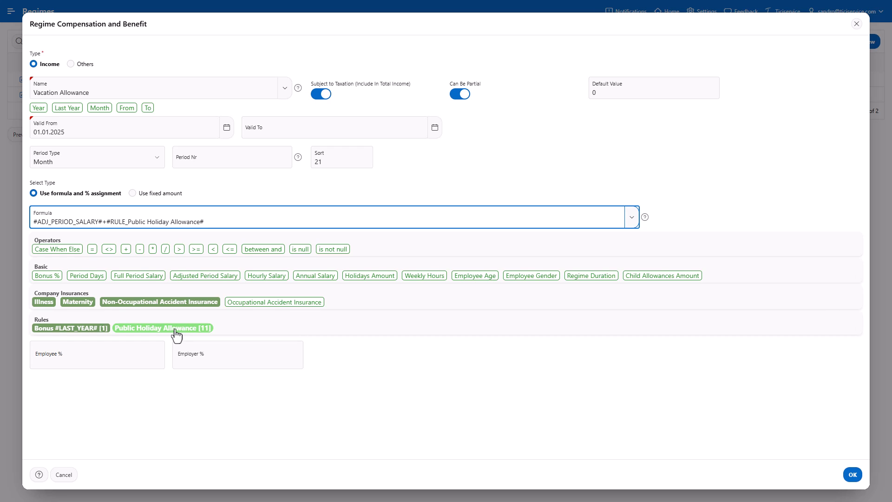
{"action": "left_click", "coordinate": [135, 362]}
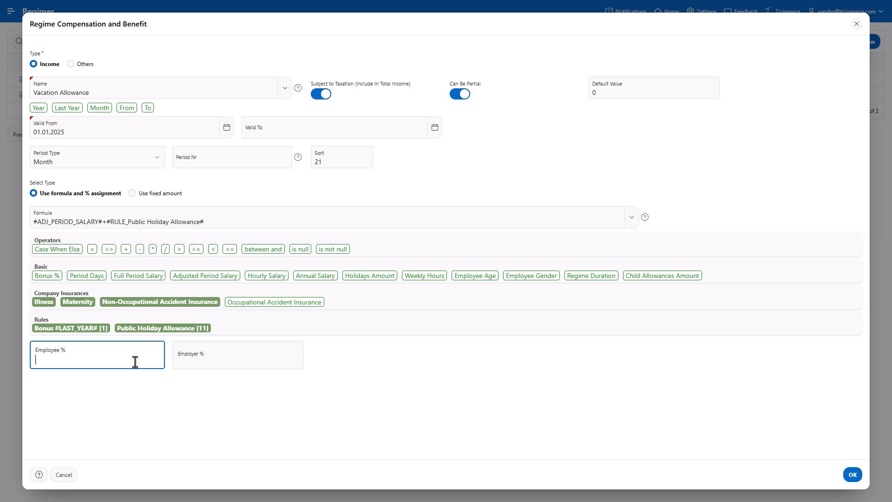
{"action": "type", "text": "8.33"}
{"action": "left_click", "coordinate": [852, 474]}
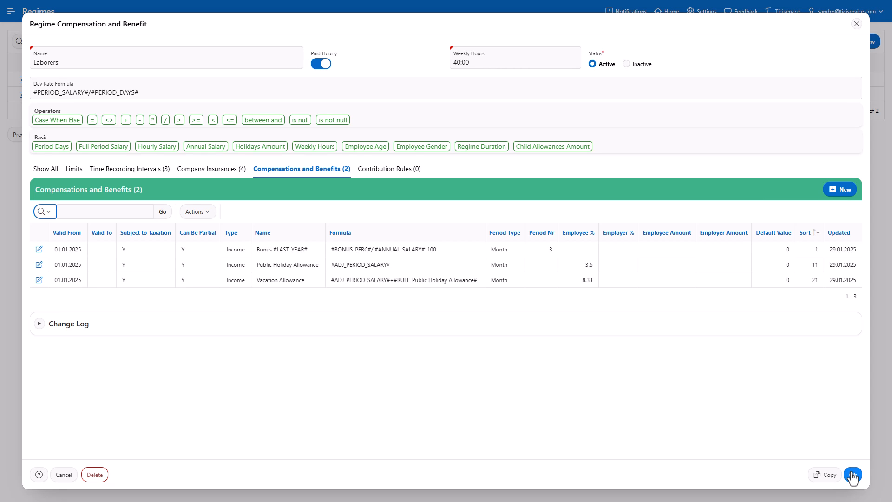
Create a new taxable benefit named 'Thirteenth month salary #YEAR#'.
{"action": "left_click", "coordinate": [853, 475]}
{"action": "left_click", "coordinate": [840, 189]}
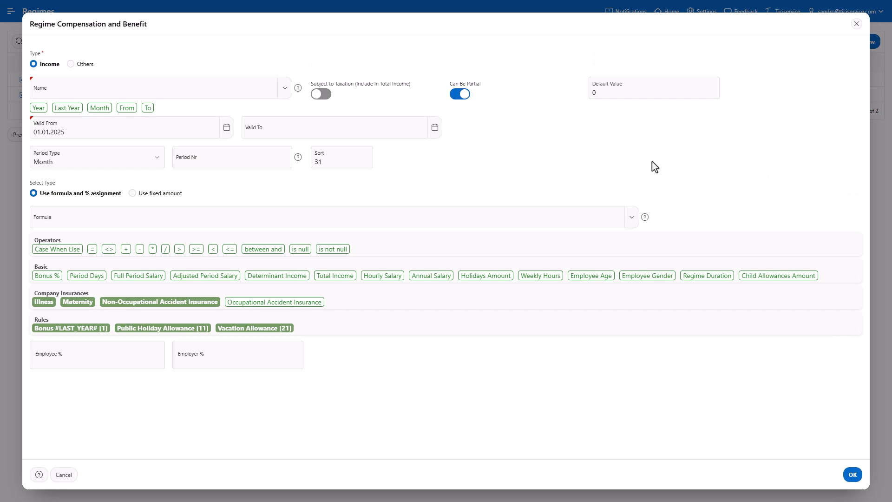
{"action": "left_click", "coordinate": [241, 92]}
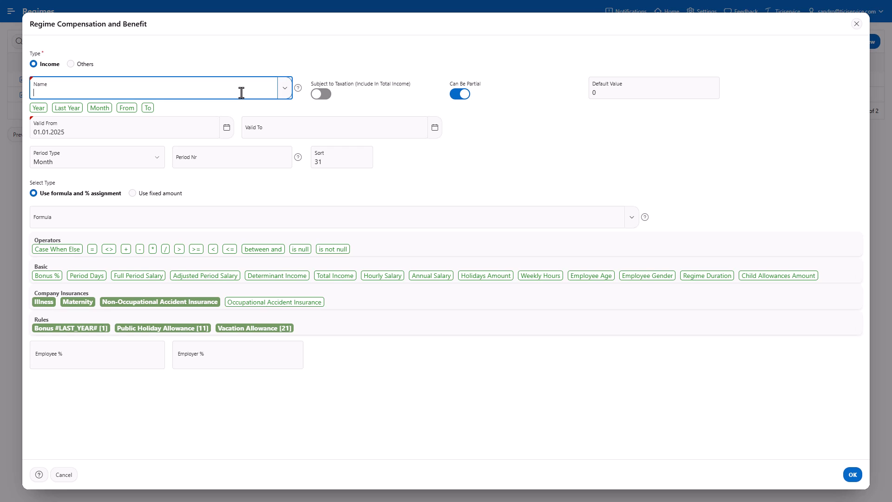
{"action": "type", "text": "Thirteenth month salary"}
{"action": "left_click", "coordinate": [35, 111]}
{"action": "left_click", "coordinate": [322, 94]}
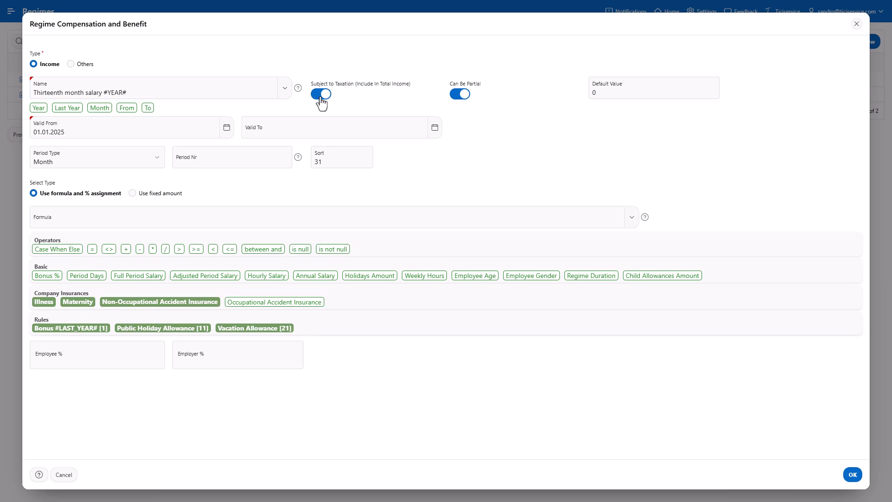
Base it on adjusted period salary plus Public Holiday and Vacation Allowance rules at 8.33%, and save.
{"action": "left_click", "coordinate": [210, 219]}
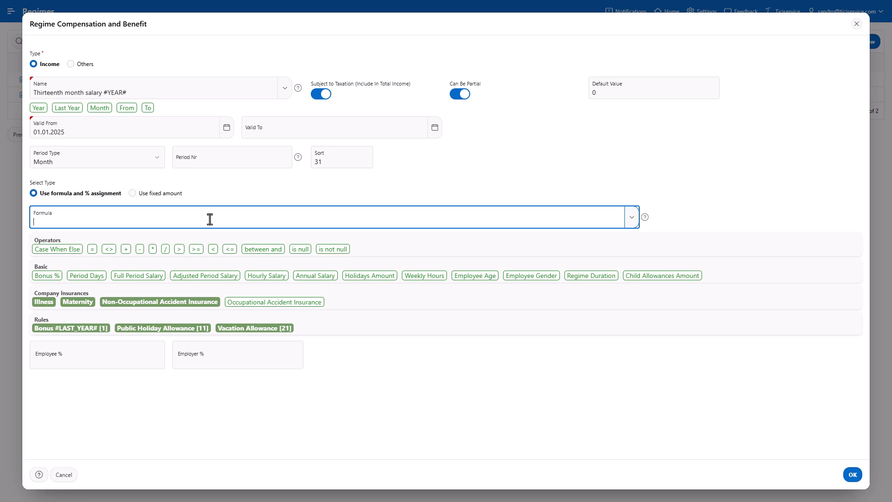
{"action": "left_click", "coordinate": [215, 279]}
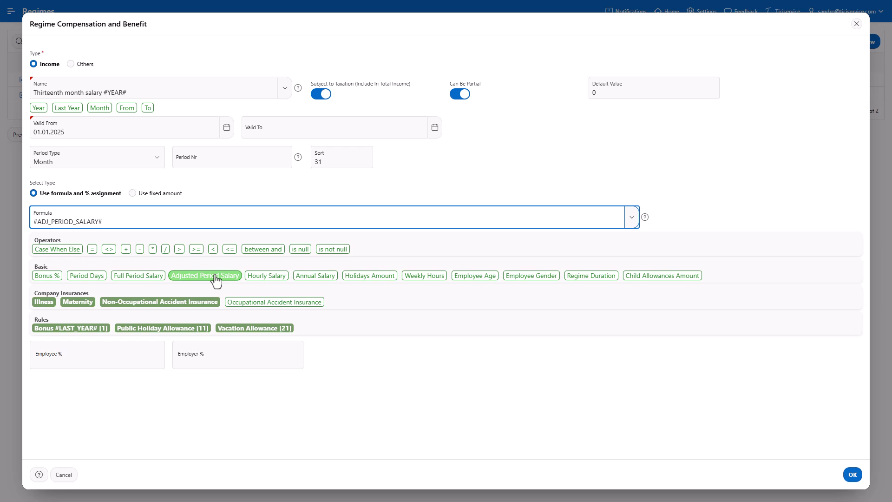
{"action": "left_click", "coordinate": [126, 251]}
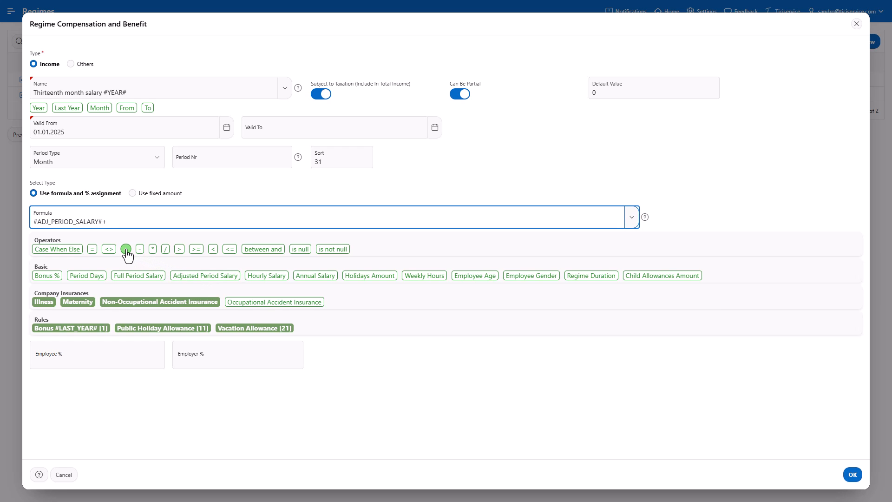
{"action": "left_click", "coordinate": [153, 330]}
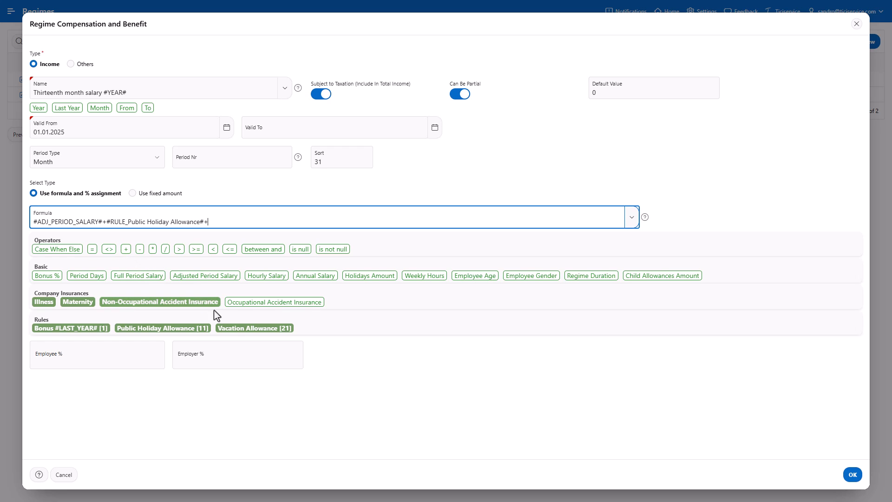
{"action": "left_click", "coordinate": [236, 330]}
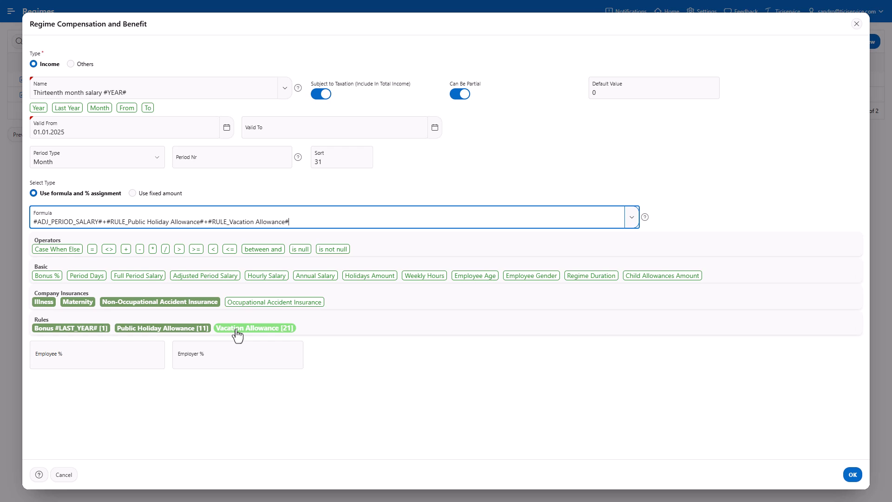
{"action": "left_click", "coordinate": [147, 358]}
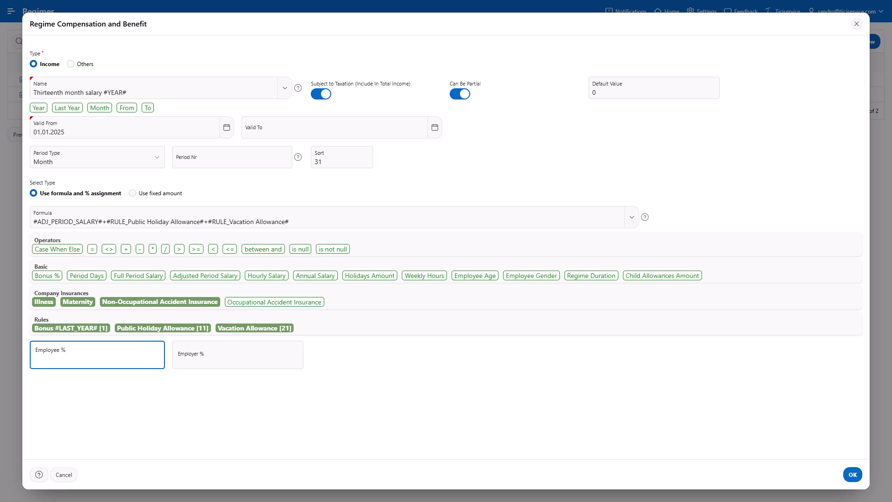
{"action": "type", "text": "8.33"}
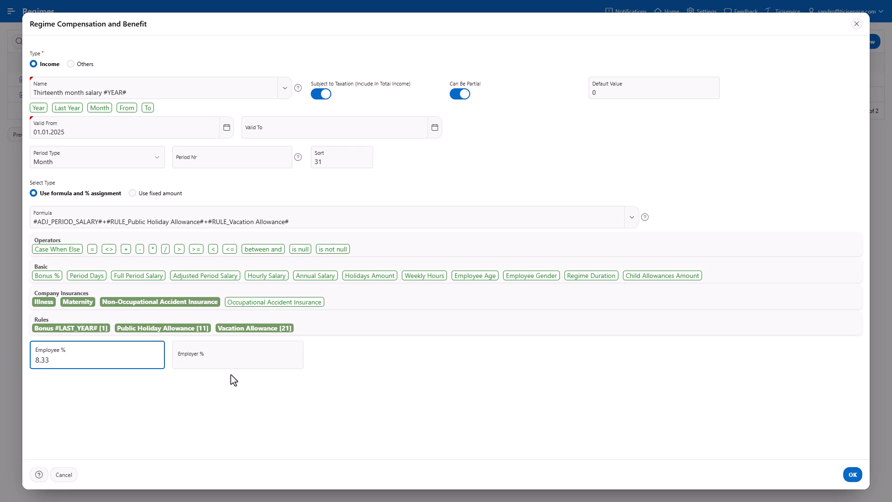
{"action": "left_click", "coordinate": [853, 475]}
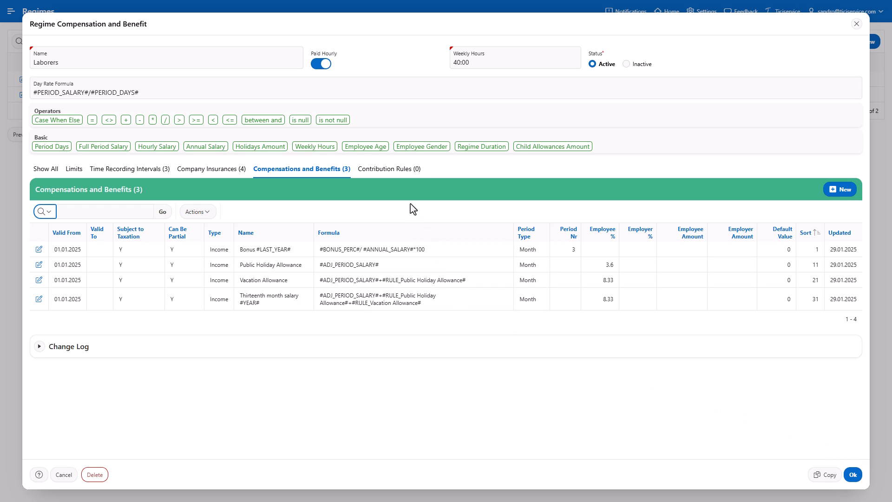
Switch to the Laborers regime's Contribution Rules and start a new rule form.
{"action": "left_click", "coordinate": [396, 181]}
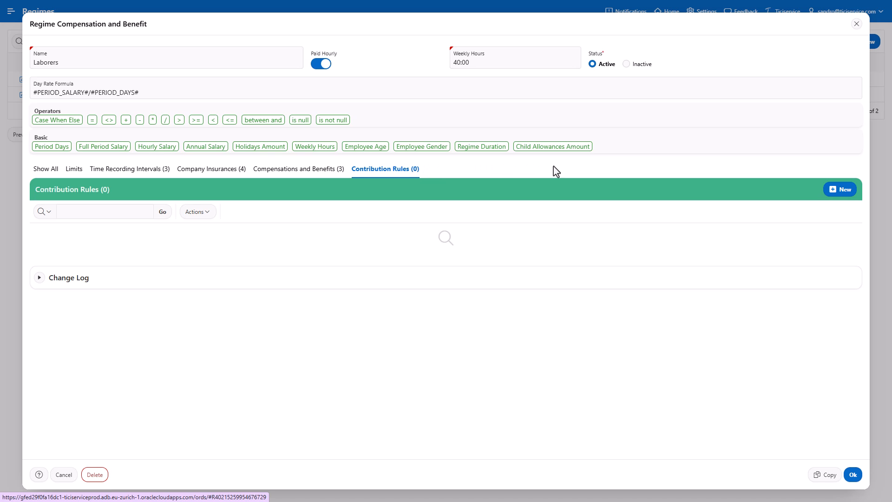
{"action": "left_click", "coordinate": [844, 190]}
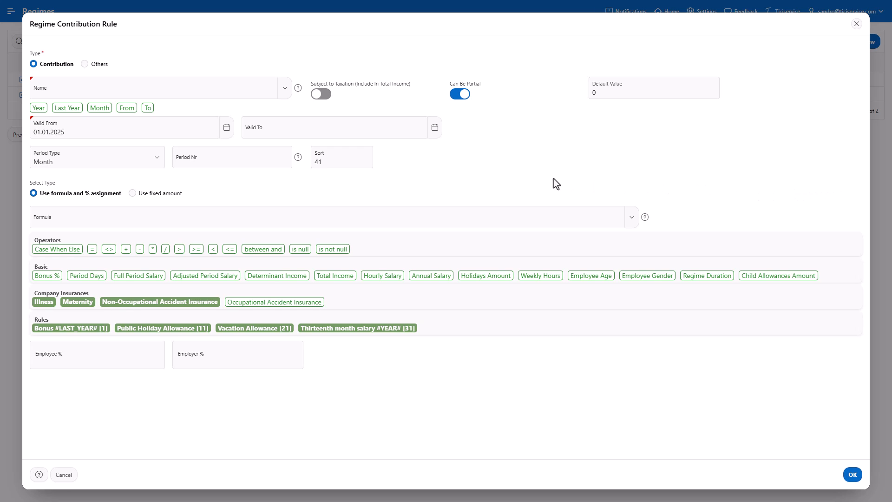
Paste 'OASI/DI/APG' into the new contribution rule's Name field.
{"action": "left_click", "coordinate": [241, 94]}
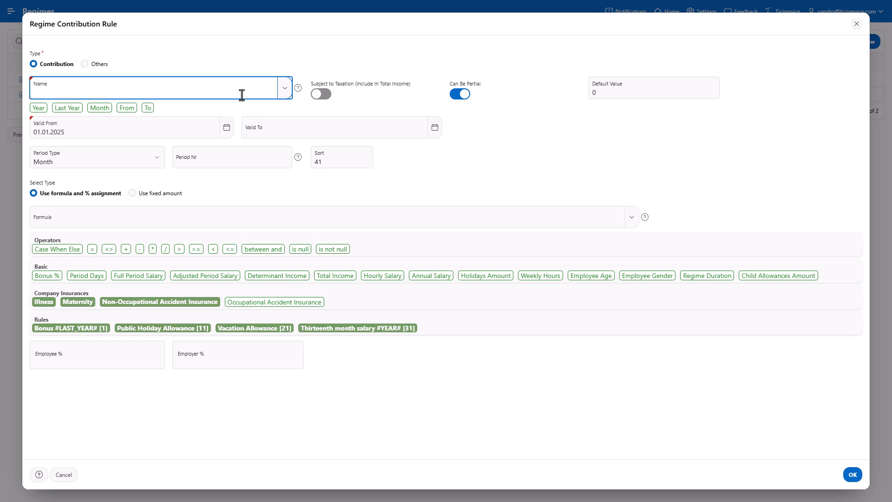
{"action": "type", "text": "OASI/DI/APG"}
Give OASI/DI/APG its age-and-1400-income CASE formula, 5.3% employee and employer rates, and save.
{"action": "left_click", "coordinate": [356, 224]}
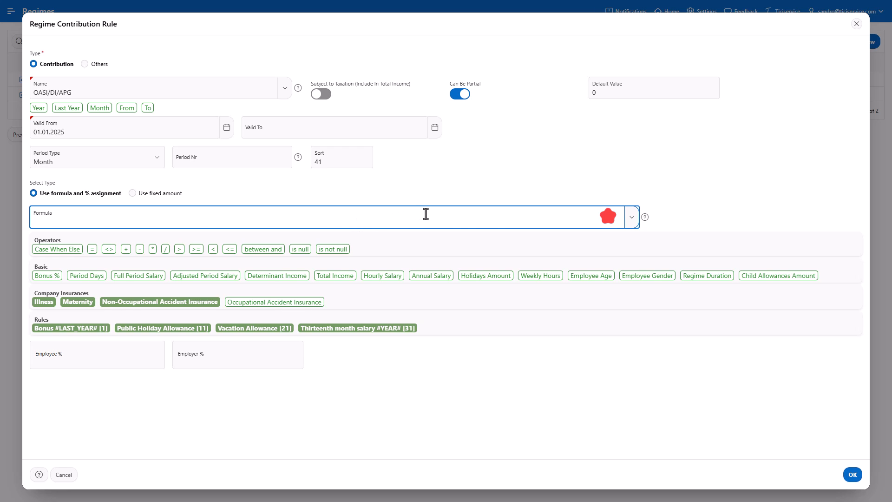
{"action": "type", "text": "CASE WHEN #EMPLOYEE_AGE# > 65 AND #DET_INCOME# <= 1400 THEN NULL WHEN #EMPLOYEE_AGE# > 65 THEN #DET_INCOME# - 1400 ELSE #DET_INCOME# END"}
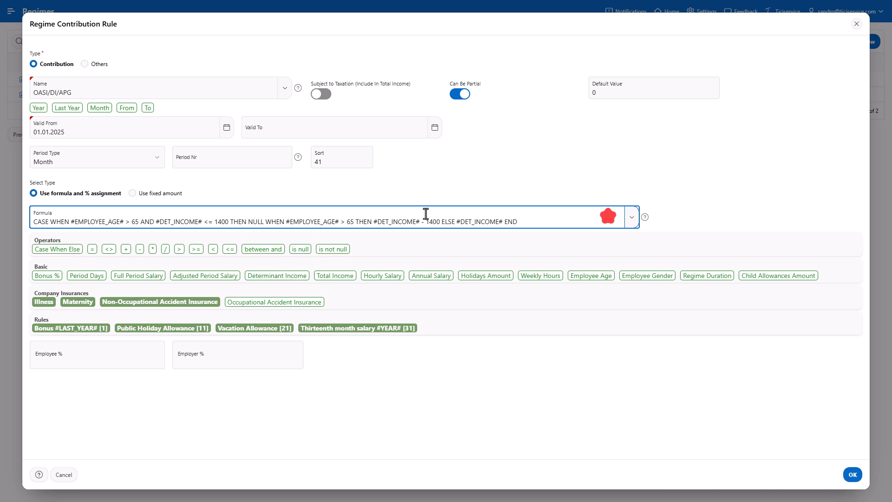
{"action": "left_click", "coordinate": [140, 354]}
{"action": "type", "text": "5"}
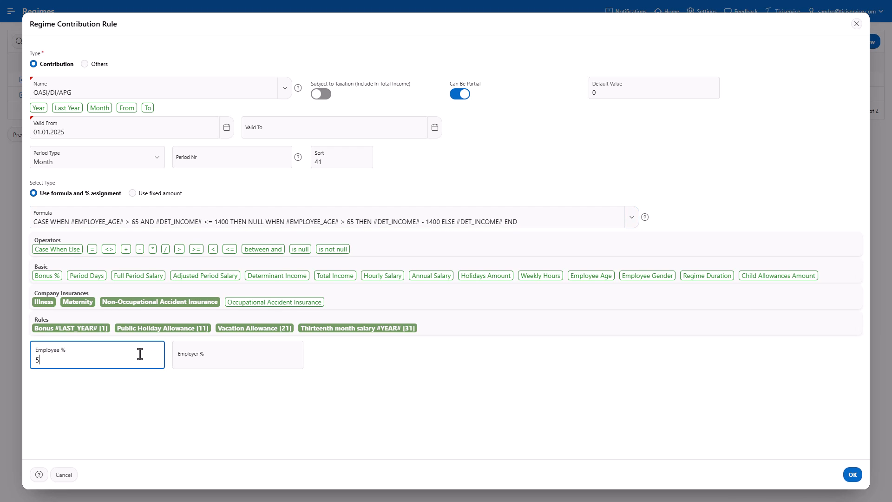
{"action": "type", "text": ".3"}
{"action": "left_click", "coordinate": [233, 360]}
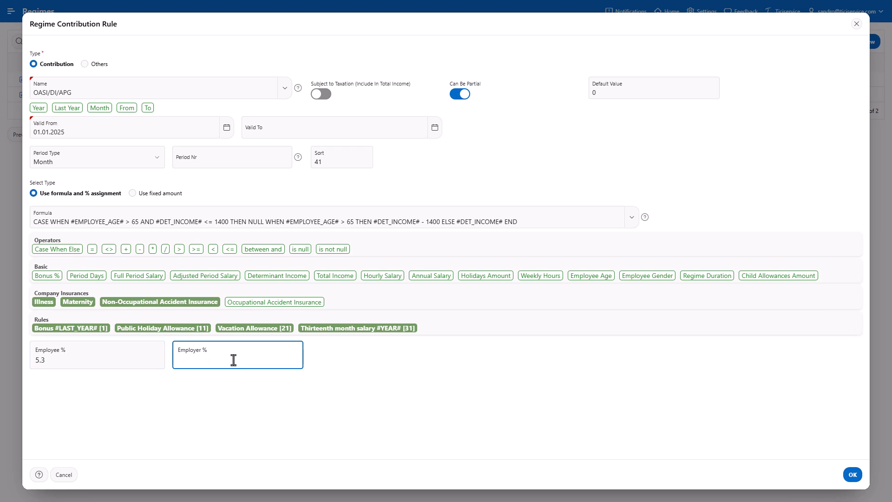
{"action": "type", "text": "5.3"}
{"action": "left_click", "coordinate": [854, 475]}
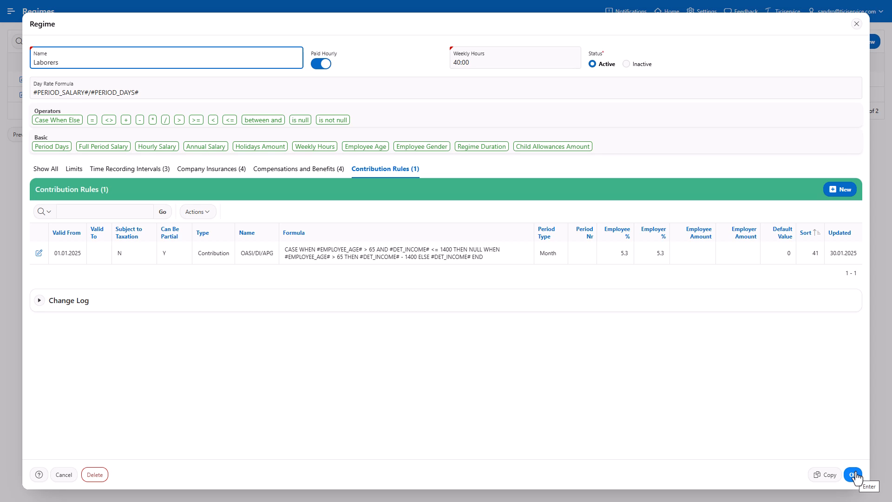
Create contribution rule 'Unemployment Insurance tier 1' with a gender-age-and-2300-salary CASE formula returning #DET_INCOME#.
{"action": "left_click", "coordinate": [835, 191]}
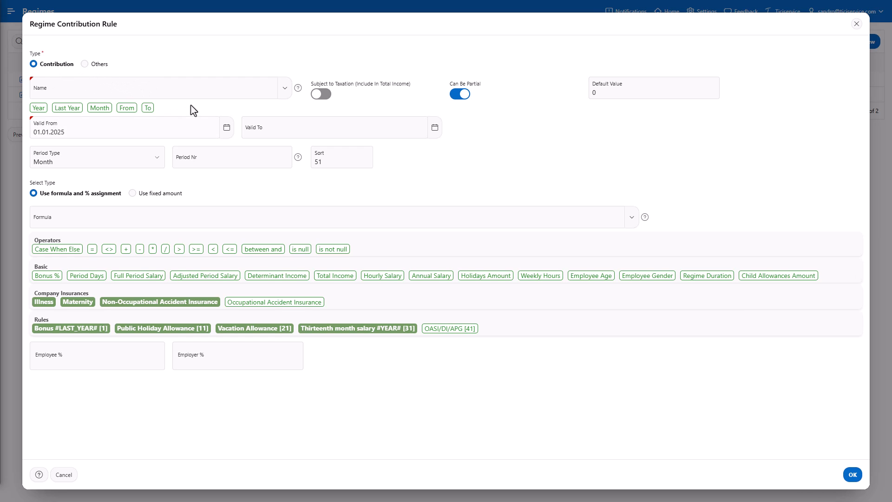
{"action": "left_click", "coordinate": [206, 94]}
{"action": "type", "text": "Unemployment Insurance tier 1"}
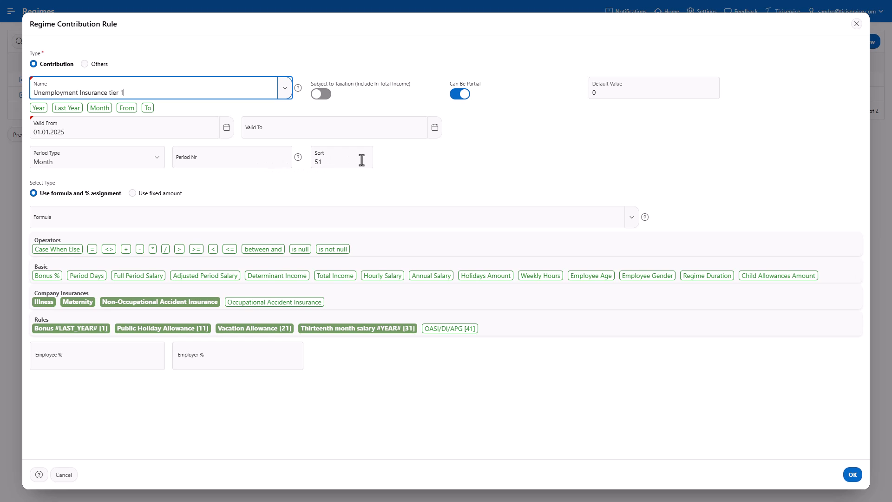
{"action": "key", "text": "alt+Tab"}
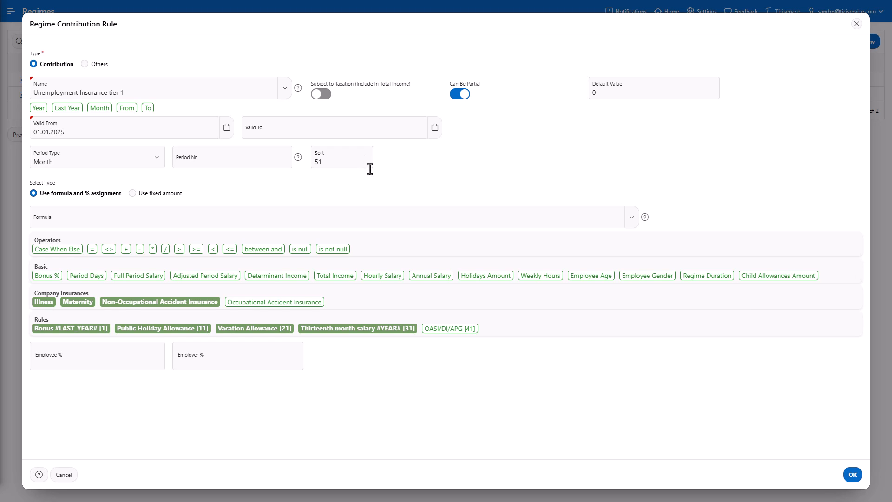
{"action": "left_click", "coordinate": [415, 218]}
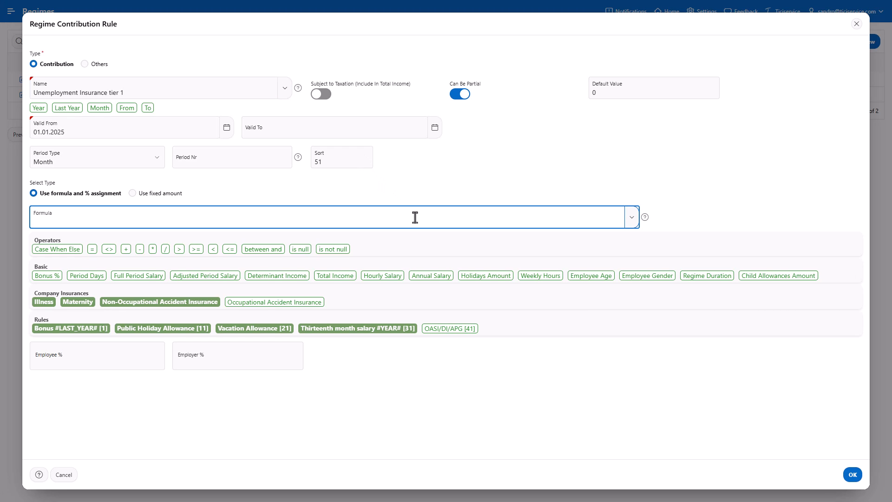
{"action": "key", "text": "ctrl+v"}
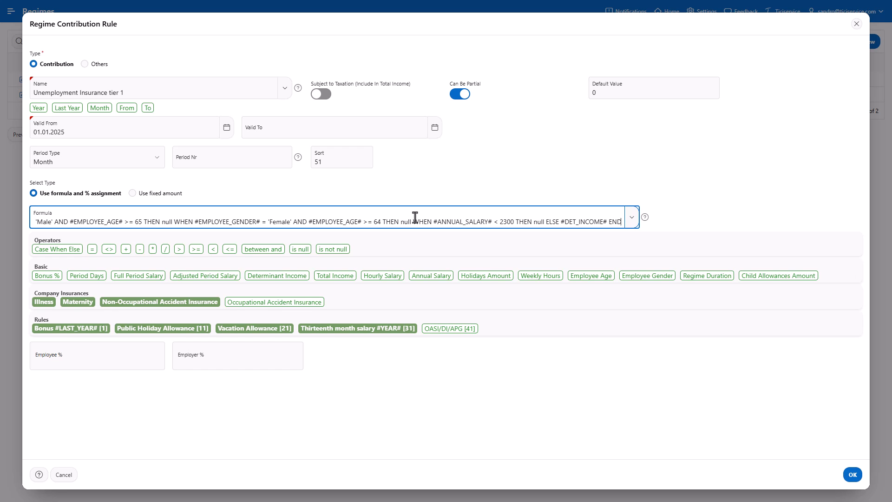
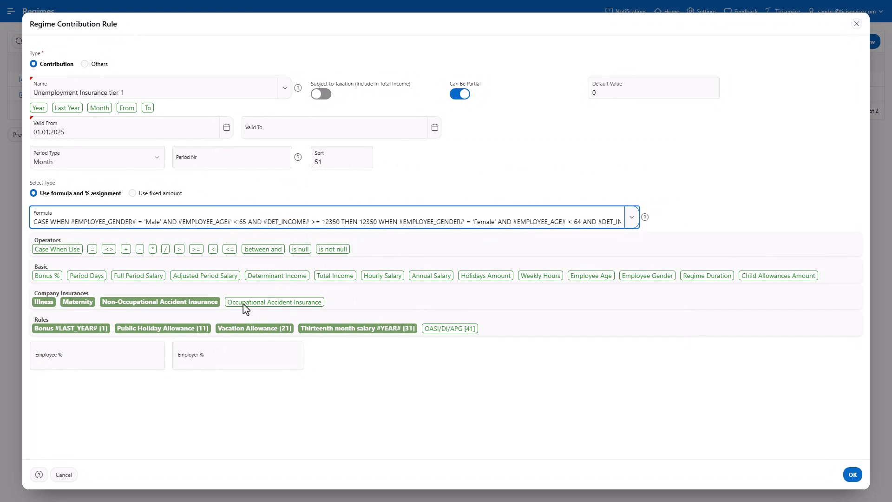
Give Unemployment Insurance tier 1 1.1% employee and employer shares, save it, and start another rule.
{"action": "left_click", "coordinate": [85, 359]}
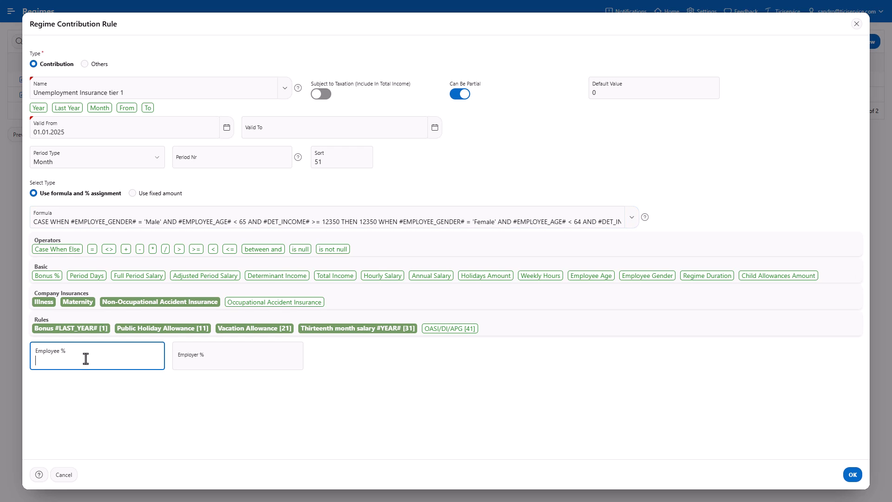
{"action": "type", "text": "1.1"}
{"action": "left_click", "coordinate": [247, 365]}
{"action": "type", "text": "1.1"}
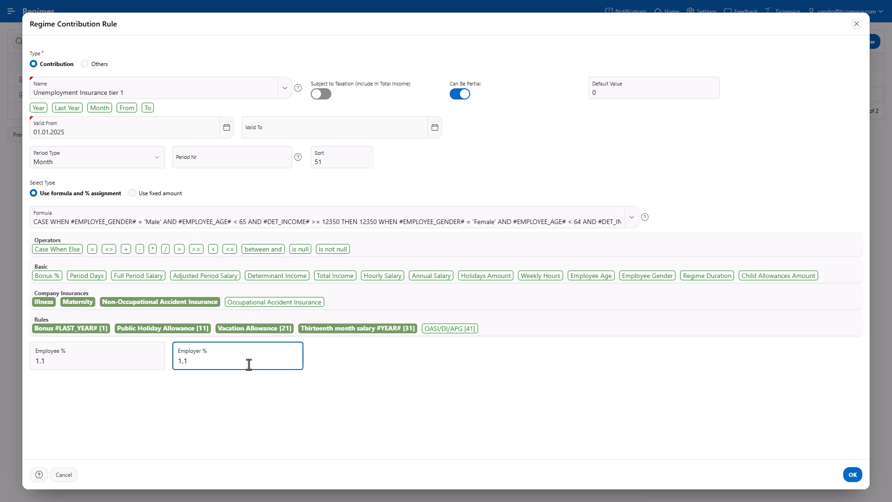
{"action": "left_click", "coordinate": [853, 475]}
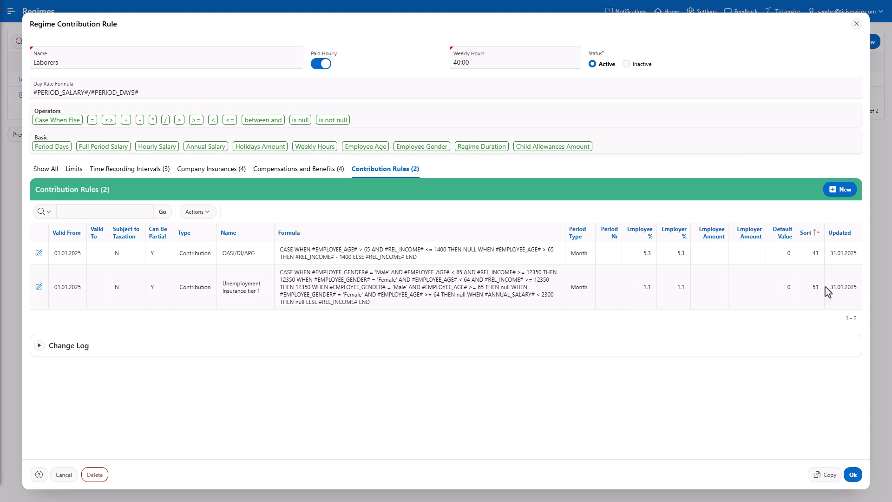
{"action": "left_click", "coordinate": [842, 190]}
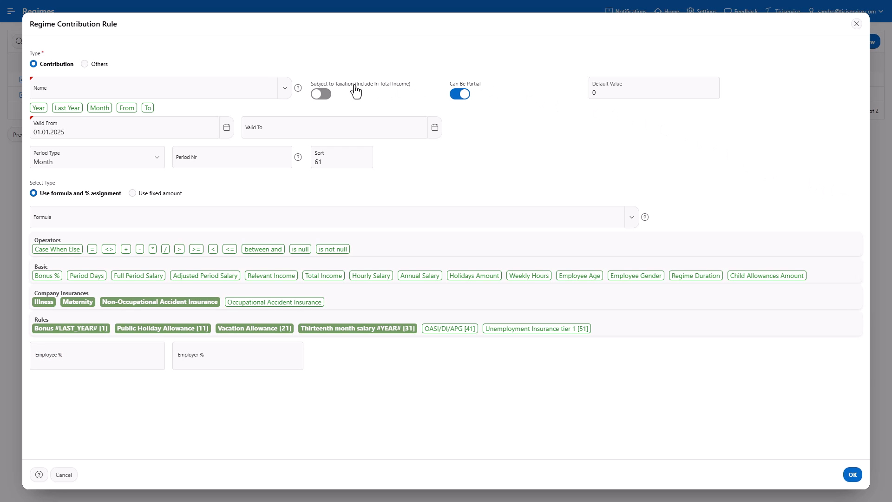
Paste 'Non-Professional Injuries' as the new rule's name and paste in its CASE formula.
{"action": "left_click", "coordinate": [257, 89]}
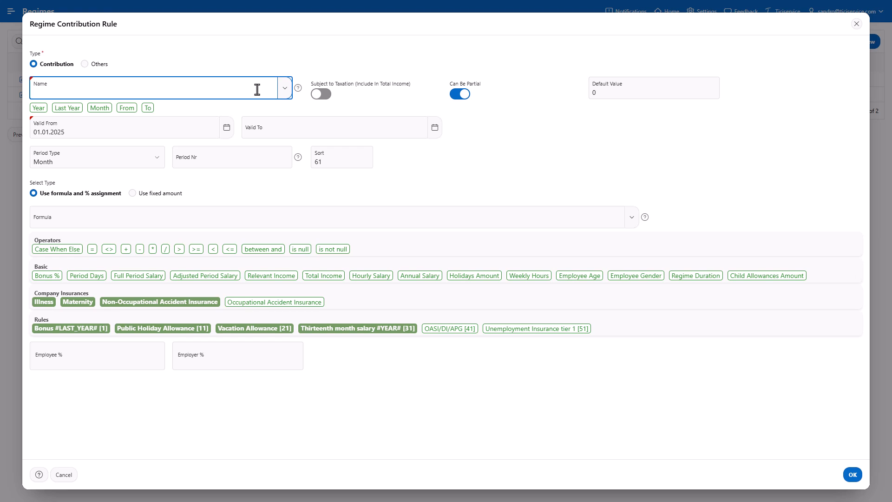
{"action": "type", "text": "Non-Professional Injuries"}
{"action": "left_click", "coordinate": [244, 213]}
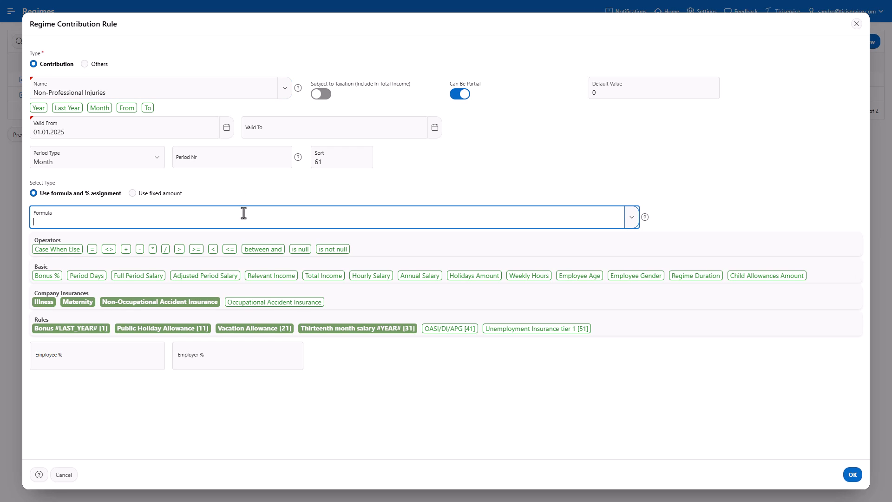
{"action": "type", "text": "CASE WHEN #REL_INCOME#>12350 THEN 12350 ELSE (#REL_INCOME#-#COM_Maternity#) END"}
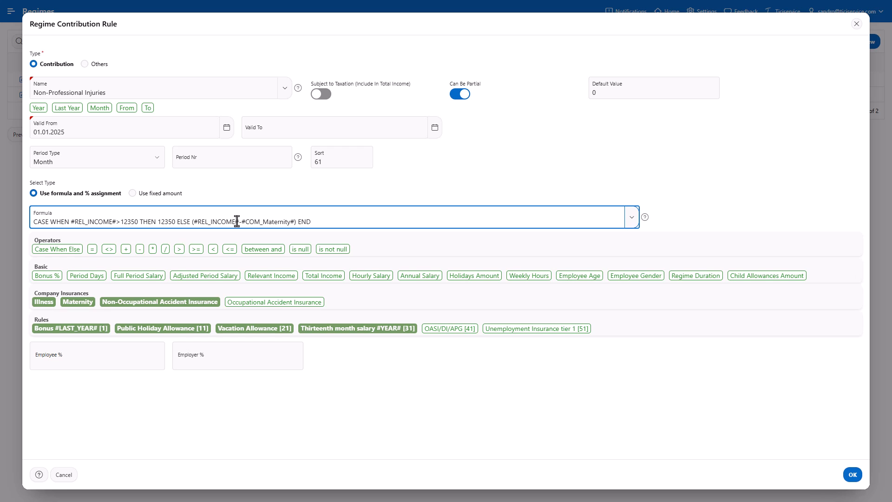
Set a 2.13% employee share, save the rule, and start another new rule.
{"action": "left_click", "coordinate": [147, 360]}
{"action": "type", "text": "2.13"}
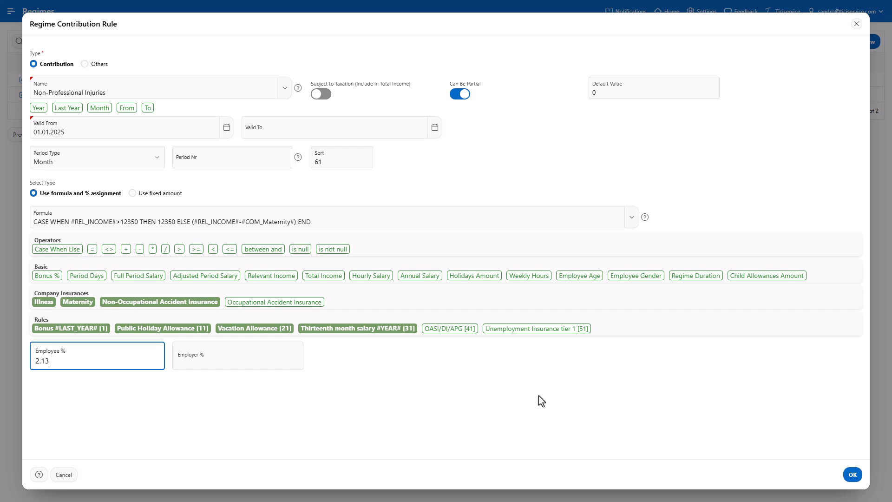
{"action": "left_click", "coordinate": [853, 476]}
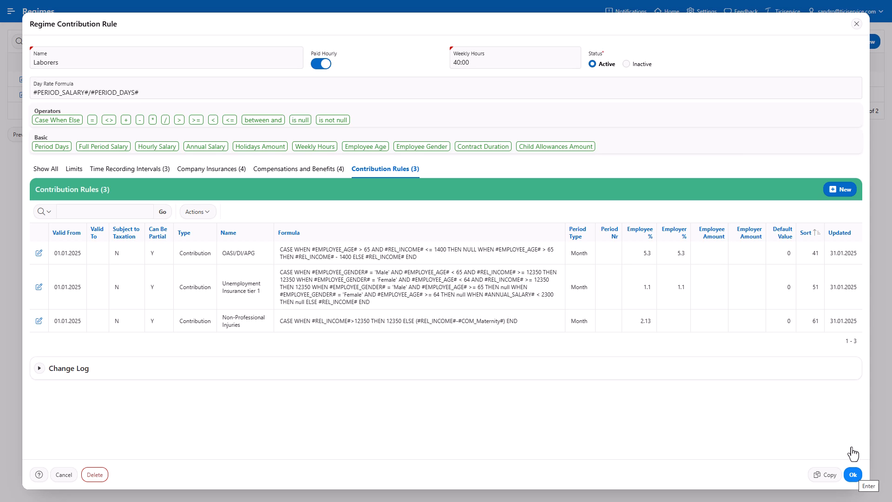
{"action": "left_click", "coordinate": [841, 190]}
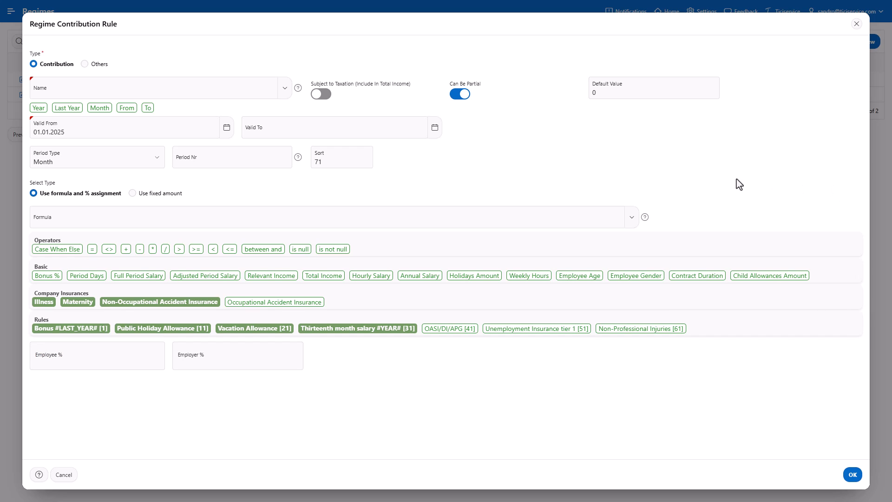
Name the rule 'Loss of Earnings Insurance' and paste in its CASE formula.
{"action": "left_click", "coordinate": [263, 93]}
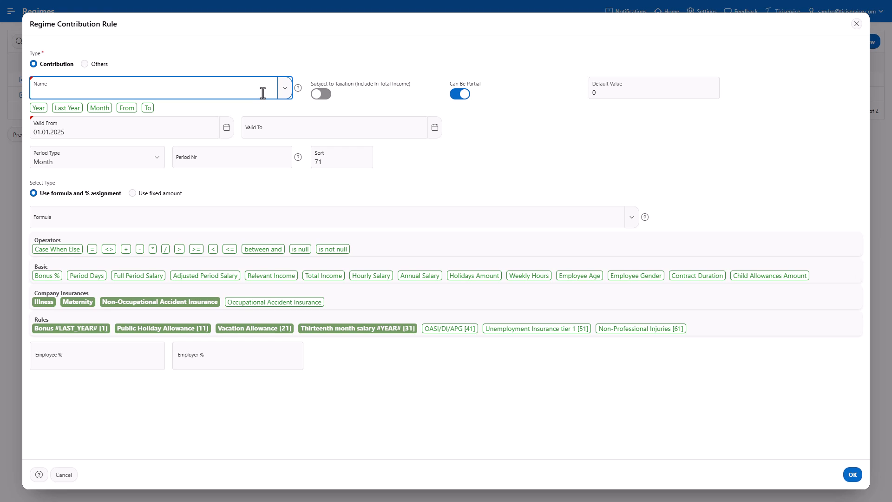
{"action": "type", "text": "Loss of Earnings Insurance"}
{"action": "key", "text": "alt+Tab"}
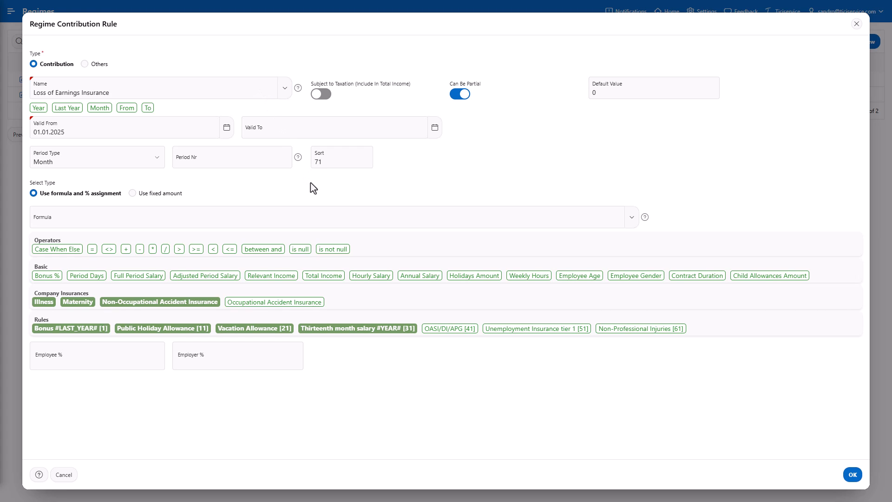
{"action": "left_click", "coordinate": [326, 213]}
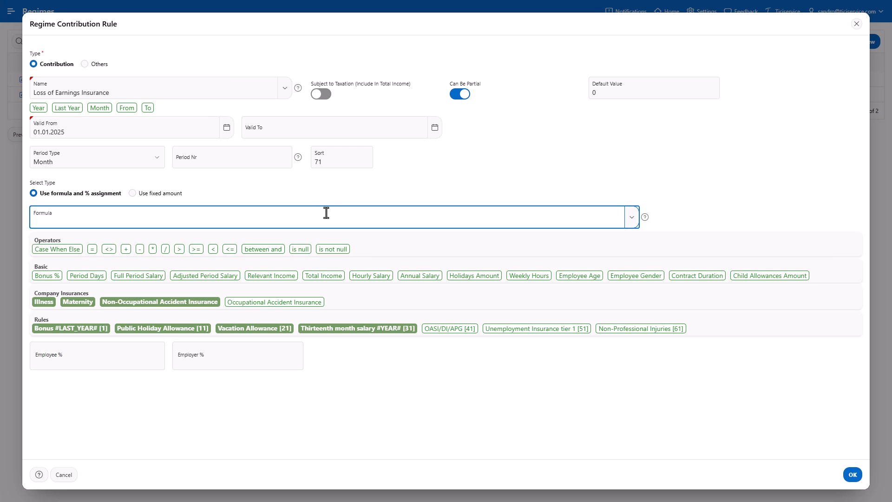
{"action": "type", "text": "CASE WHEN #CONTRACT_DURATION# <90 then null WHEN #EMPLOYEE_AGE# < 65 AND #ANNUAL_SALARY# >= 2300 THEN #REL_INCOME# ELSE null END"}
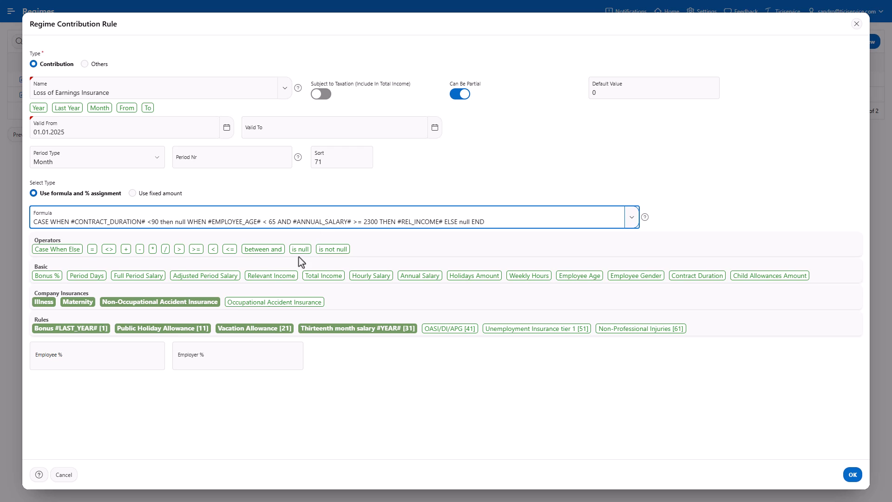
Set 0.9% employee and employer shares, save the rule, and start another new rule.
{"action": "left_click", "coordinate": [134, 357]}
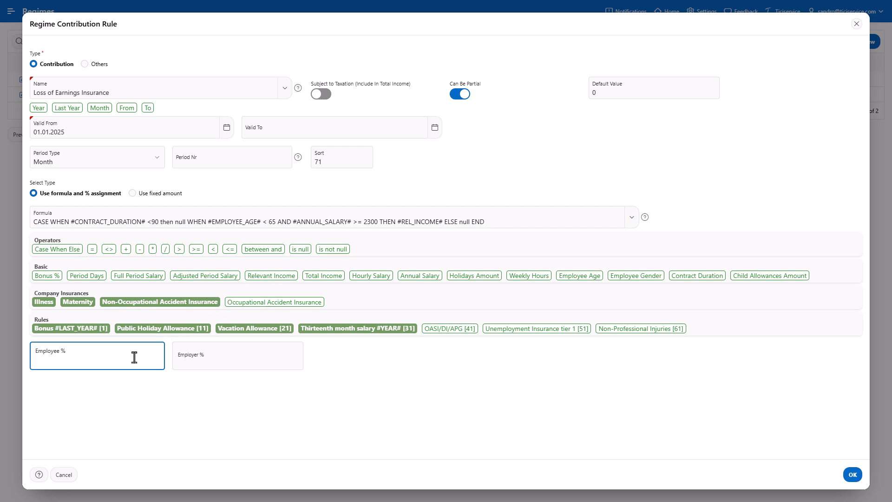
{"action": "type", "text": ".9"}
{"action": "left_click", "coordinate": [224, 363]}
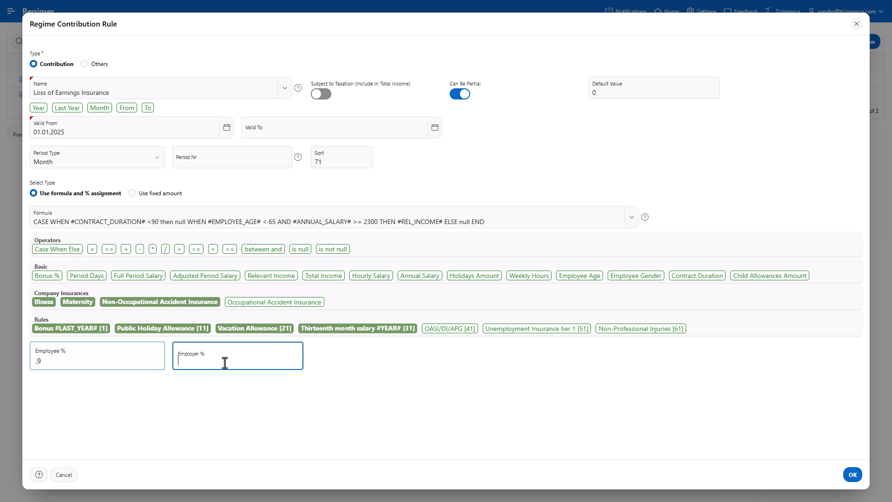
{"action": "type", "text": ".9"}
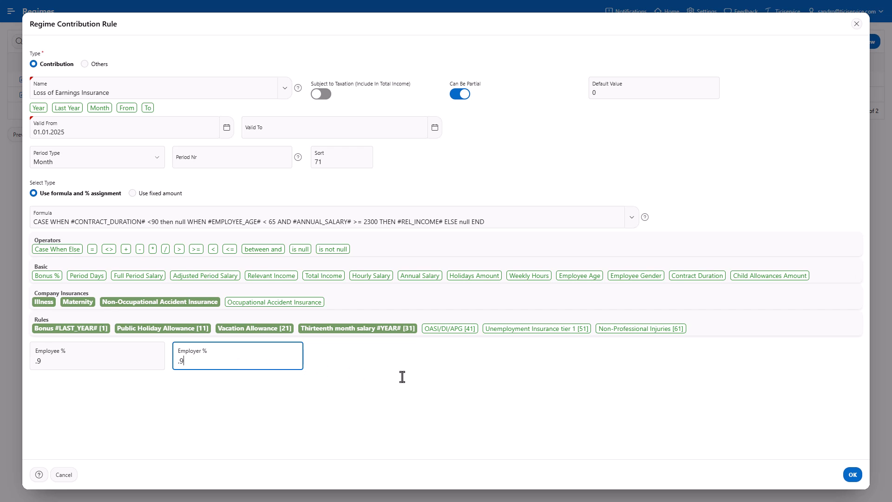
{"action": "left_click", "coordinate": [853, 475]}
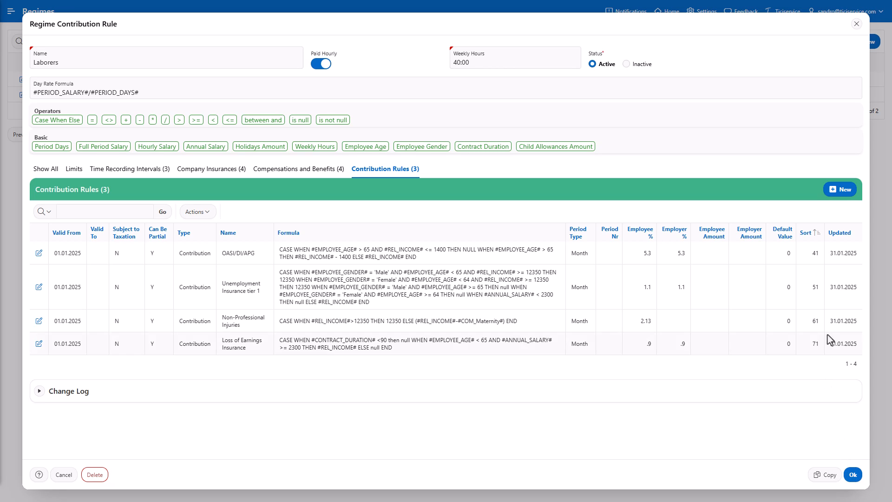
{"action": "left_click", "coordinate": [842, 190]}
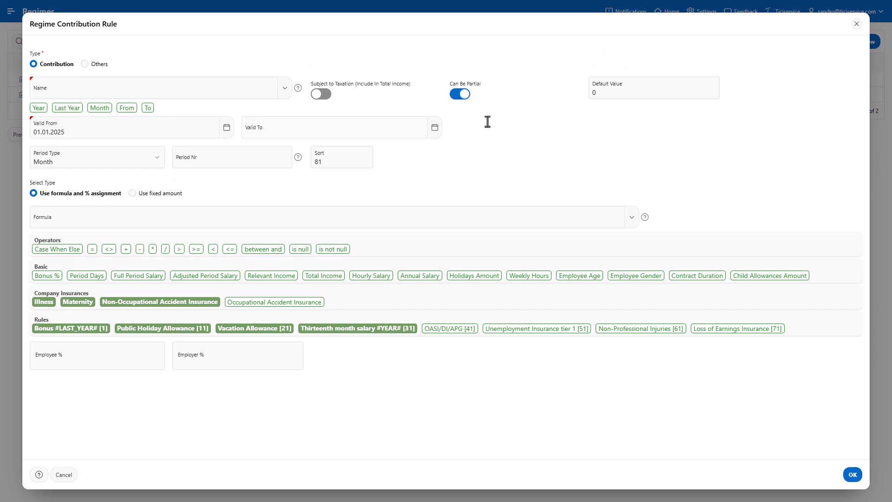
Paste 'Unemployment Insurance tier 2' as the rule name and paste in its CASE formula.
{"action": "left_click", "coordinate": [260, 94]}
{"action": "type", "text": "Unemployment Insurance tier 2"}
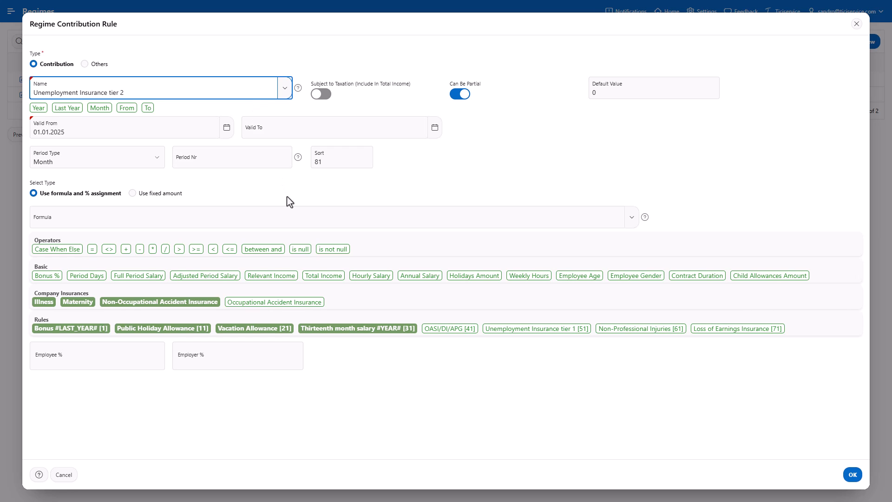
{"action": "left_click", "coordinate": [292, 210]}
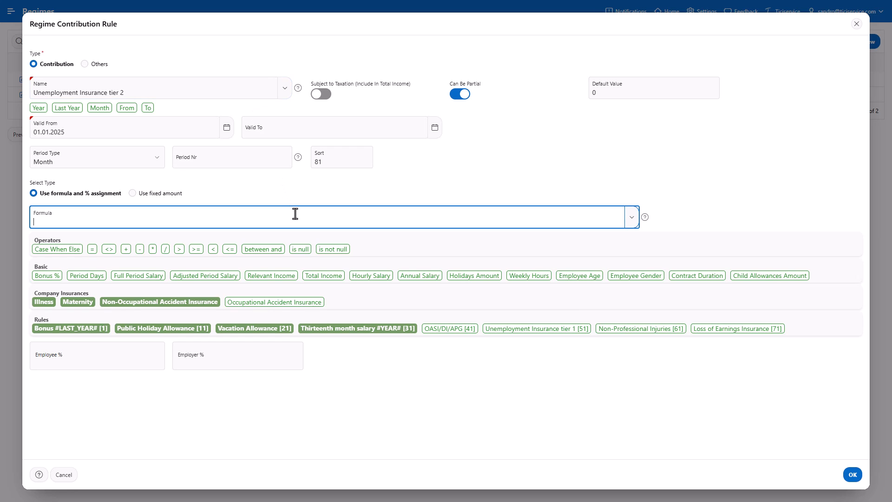
{"action": "key", "text": "ctrl+v"}
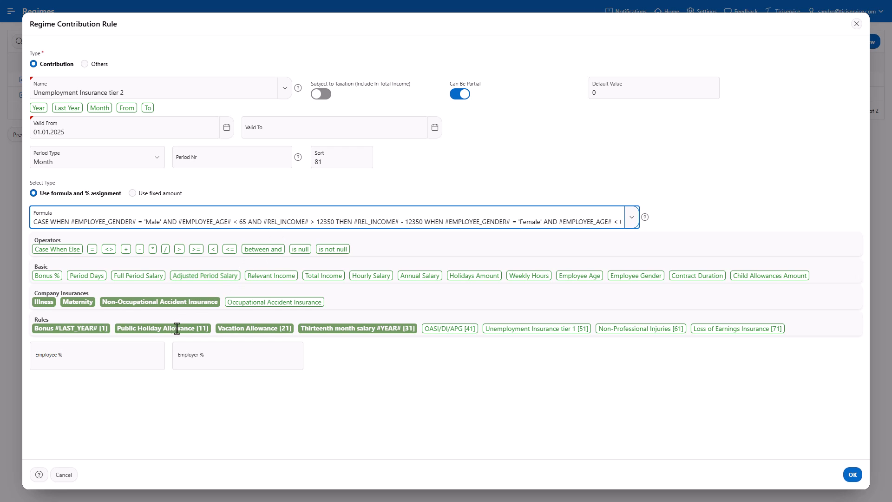
Set 0.5% employee and employer shares and save the tier 2 rule.
{"action": "left_click", "coordinate": [145, 359]}
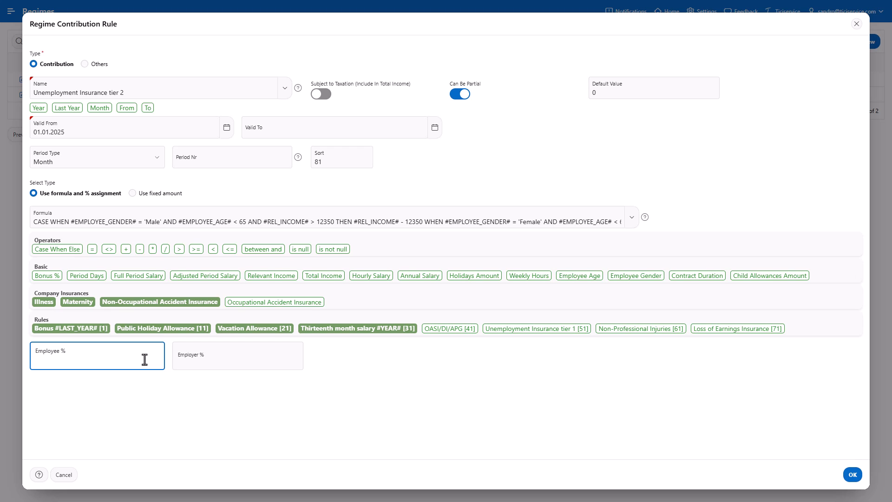
{"action": "type", "text": ".5"}
{"action": "left_click", "coordinate": [255, 358]}
{"action": "type", "text": ".5"}
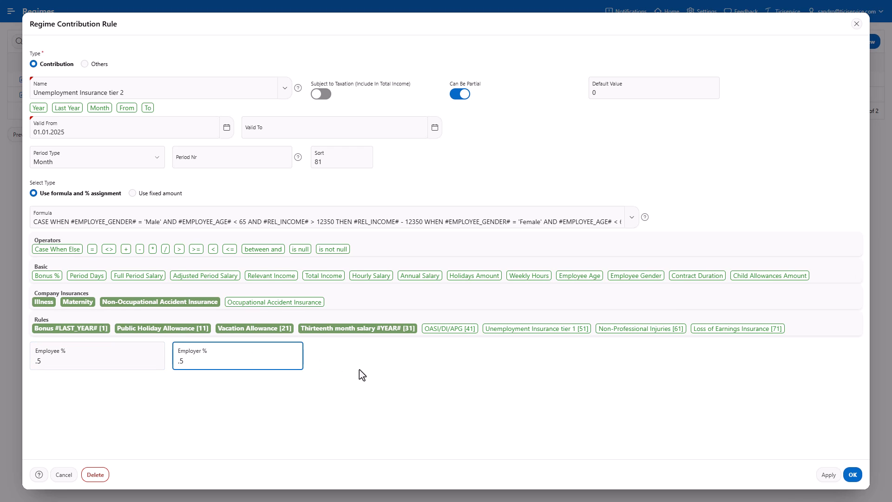
{"action": "left_click", "coordinate": [853, 477]}
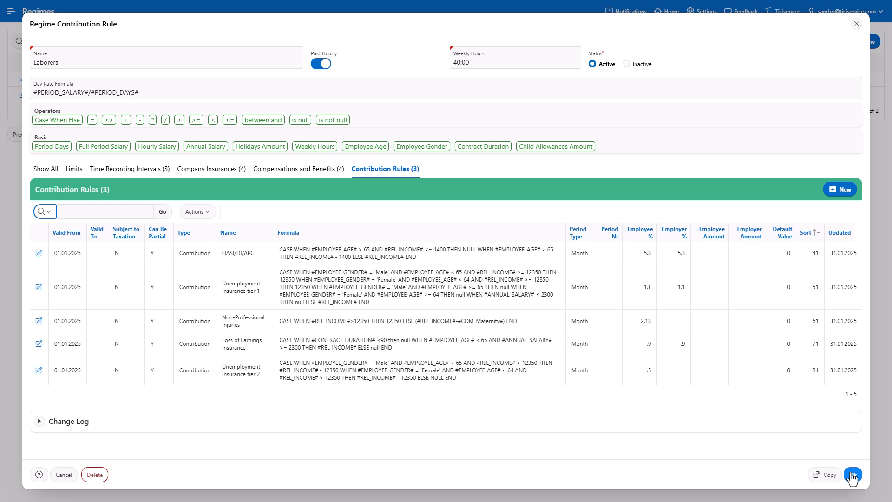
Save the Laborers regime, move on to Employees, and start a new employee with a new user.
{"action": "left_click", "coordinate": [853, 475]}
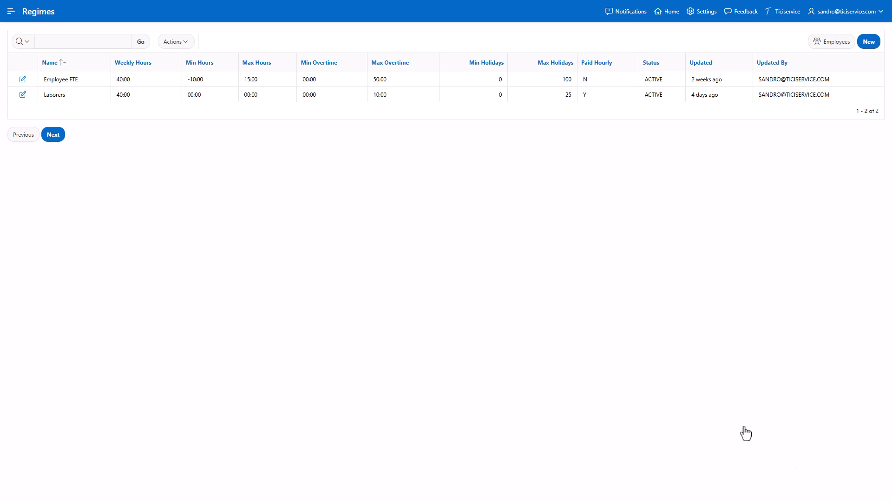
{"action": "left_click", "coordinate": [53, 135]}
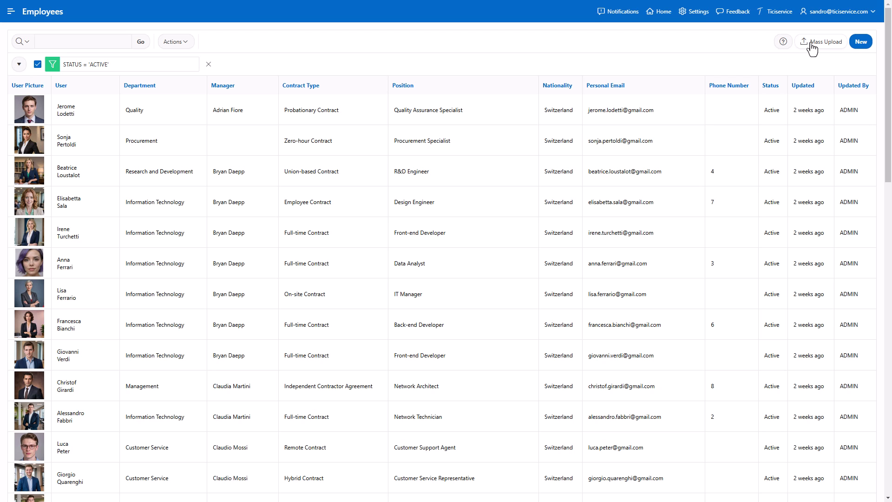
{"action": "left_click", "coordinate": [860, 44]}
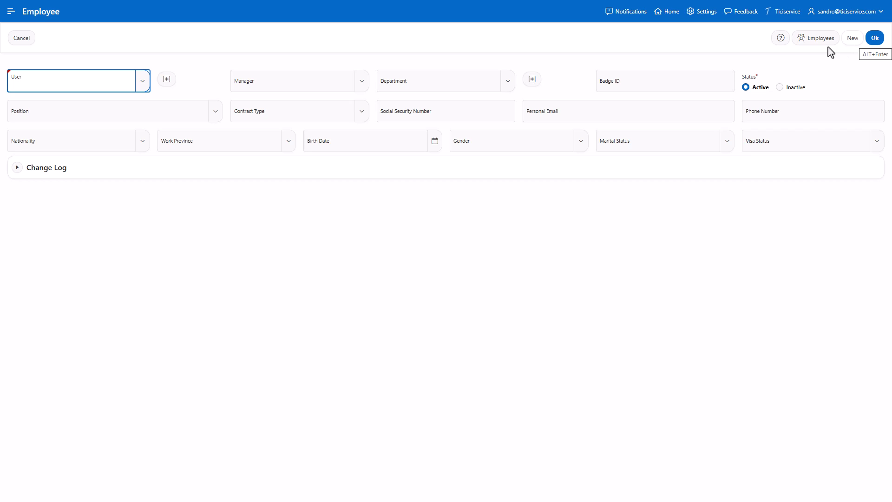
{"action": "left_click", "coordinate": [167, 79]}
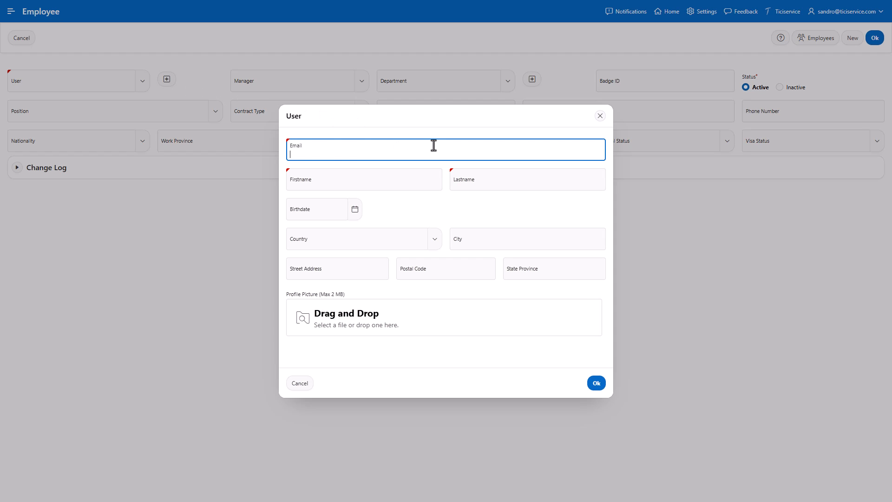
Enter the new user's e-mail address, first name and last name.
{"action": "key", "text": "ctrl+v"}
{"action": "left_click", "coordinate": [415, 186]}
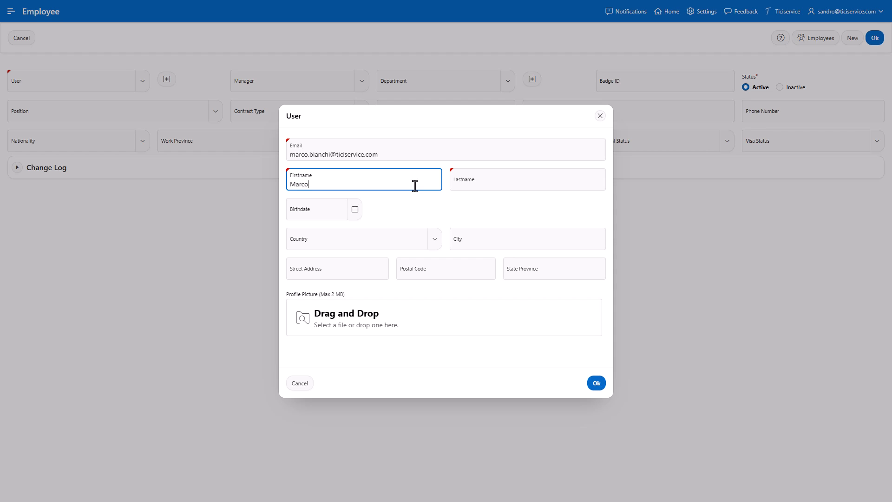
{"action": "key", "text": "Tab"}
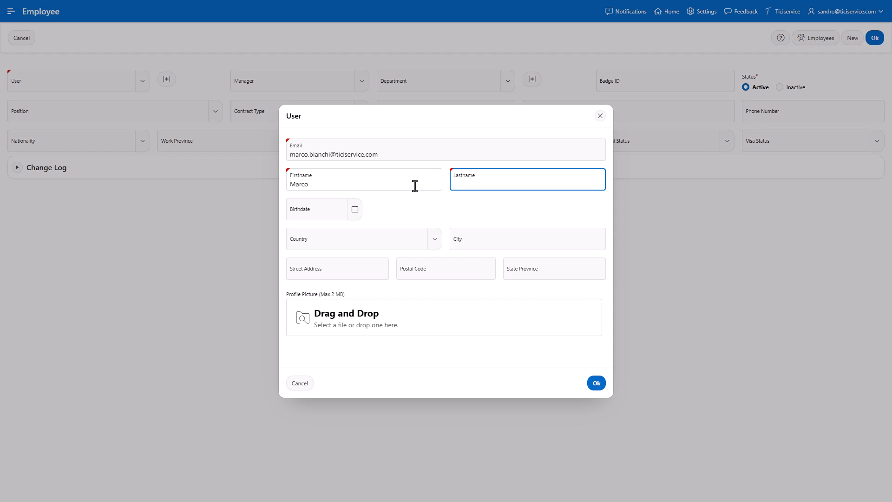
Set the user's birth date to 15 July 1985.
{"action": "left_click", "coordinate": [360, 214]}
{"action": "left_click", "coordinate": [352, 230]}
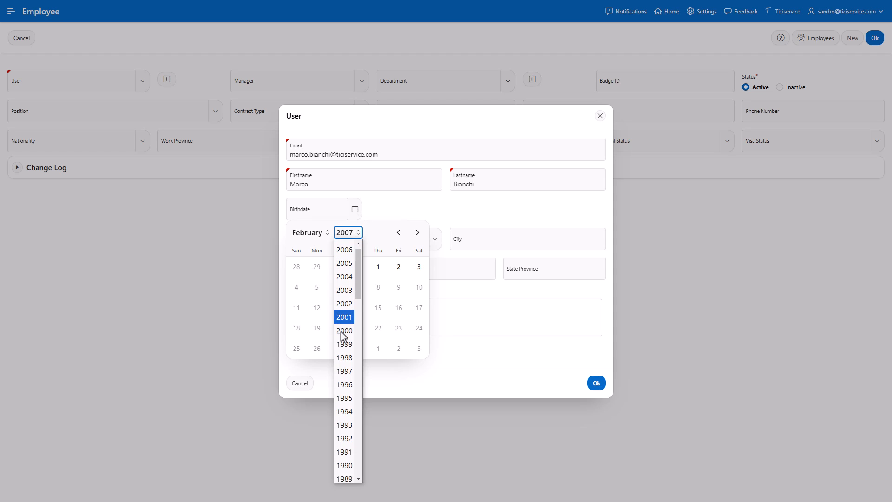
{"action": "scroll", "coordinate": [344, 332], "scroll_direction": "down", "scroll_amount": 2}
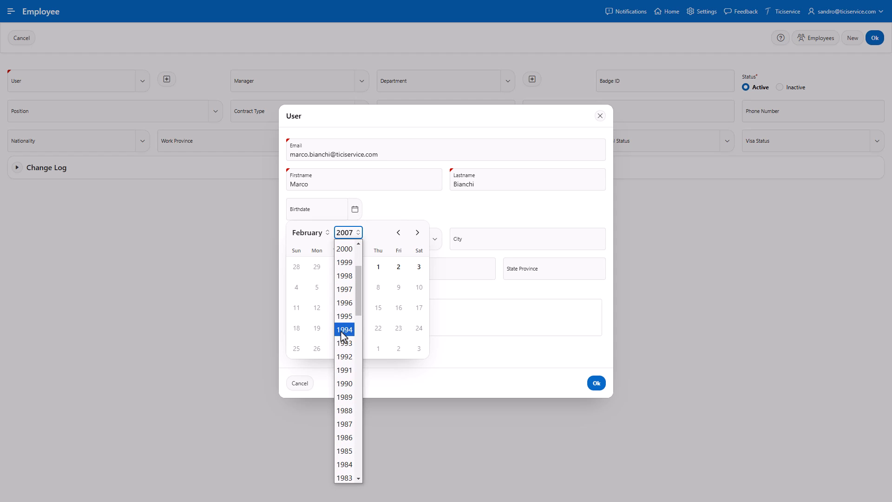
{"action": "left_click", "coordinate": [347, 451]}
{"action": "left_click", "coordinate": [317, 235]}
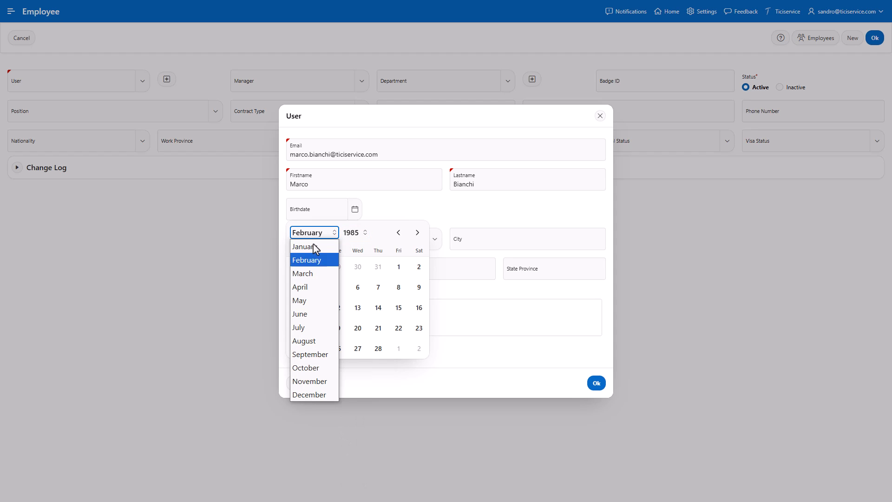
{"action": "left_click", "coordinate": [313, 328]}
{"action": "left_click", "coordinate": [315, 309]}
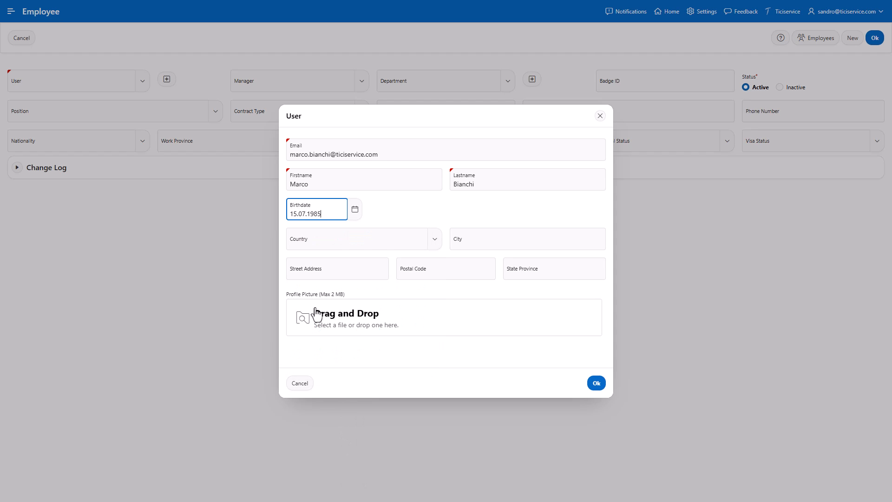
Set the country to Switzerland and enter the user's city and street address.
{"action": "left_click", "coordinate": [392, 246]}
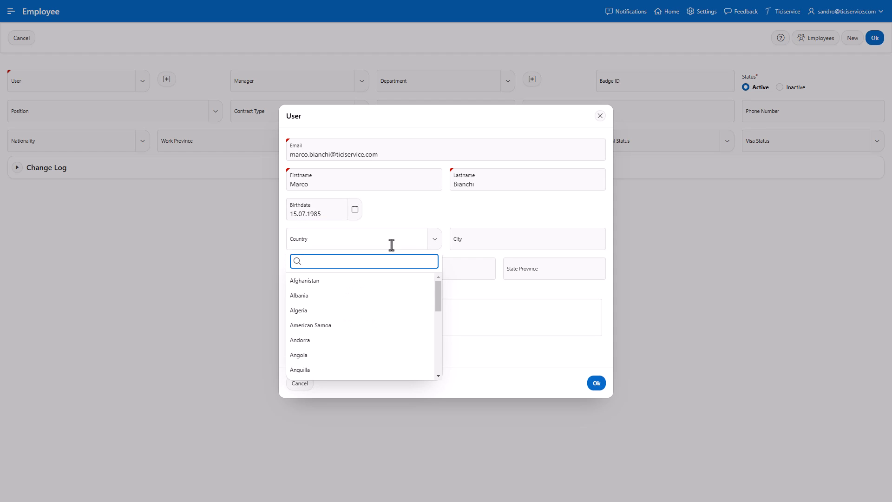
{"action": "type", "text": "sw"}
{"action": "left_click", "coordinate": [359, 310]}
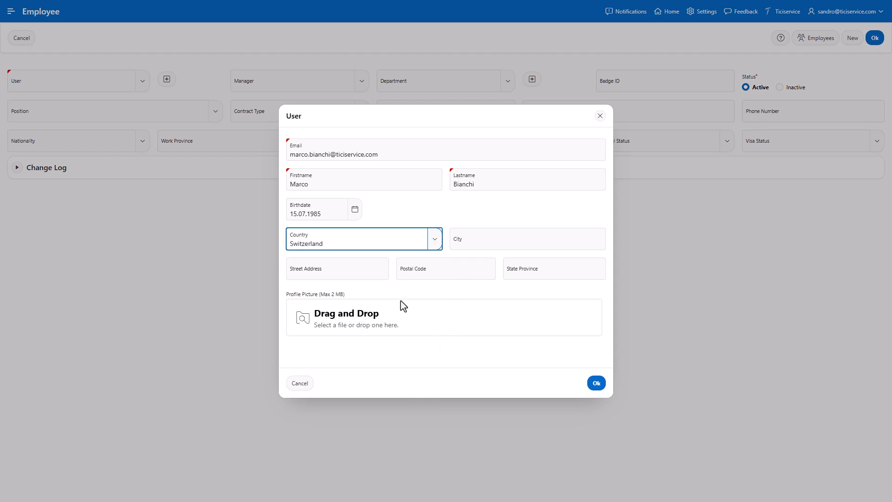
{"action": "left_click", "coordinate": [477, 242]}
{"action": "type", "text": "Be"}
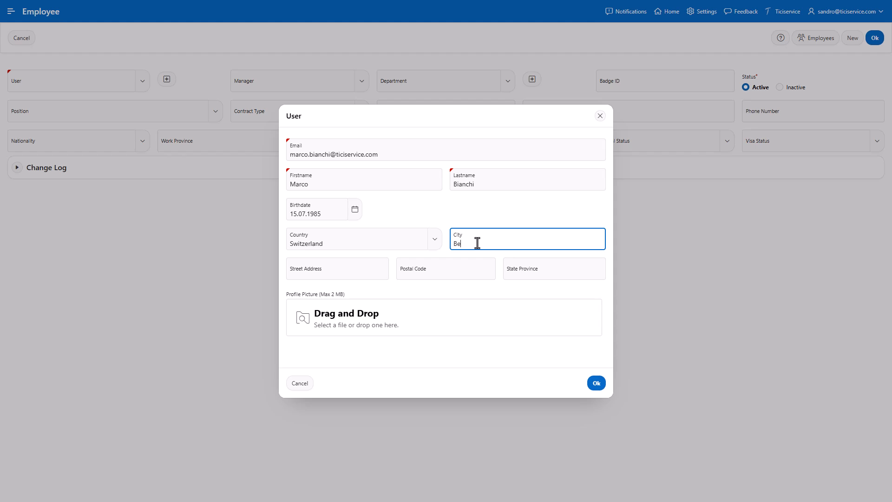
{"action": "type", "text": "llinzona"}
{"action": "key", "text": "Tab"}
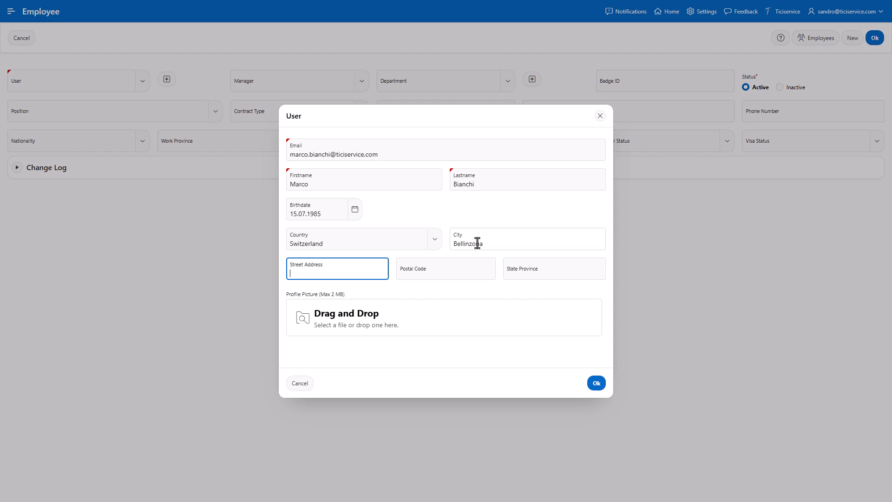
Accept the geocoded postal code and province, add the profile photo, and save the user.
{"action": "key", "text": "Return"}
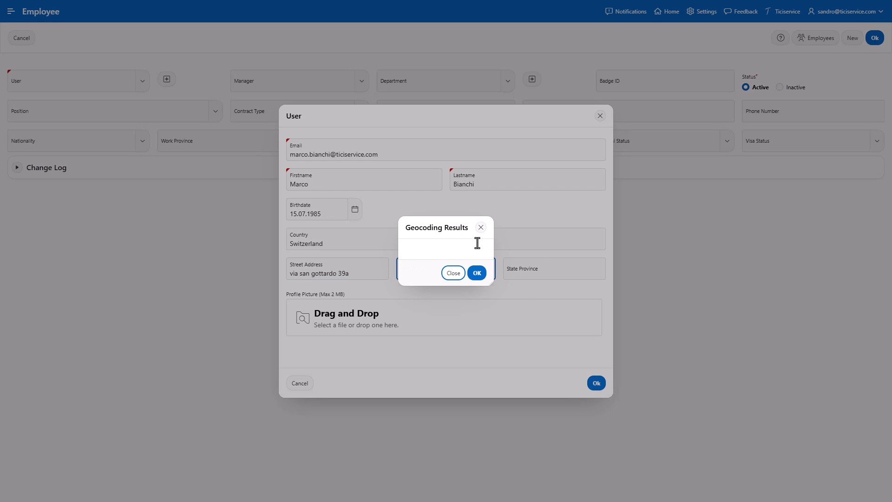
{"action": "left_click", "coordinate": [478, 243]}
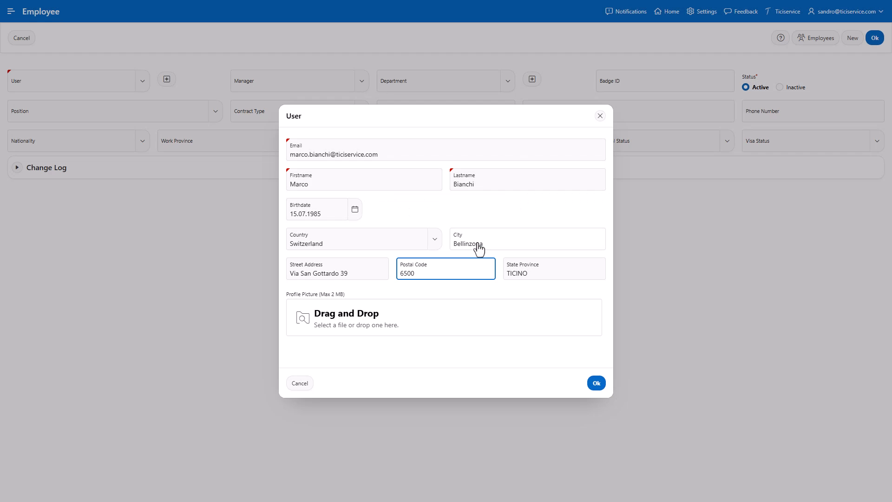
{"action": "left_click", "coordinate": [391, 316]}
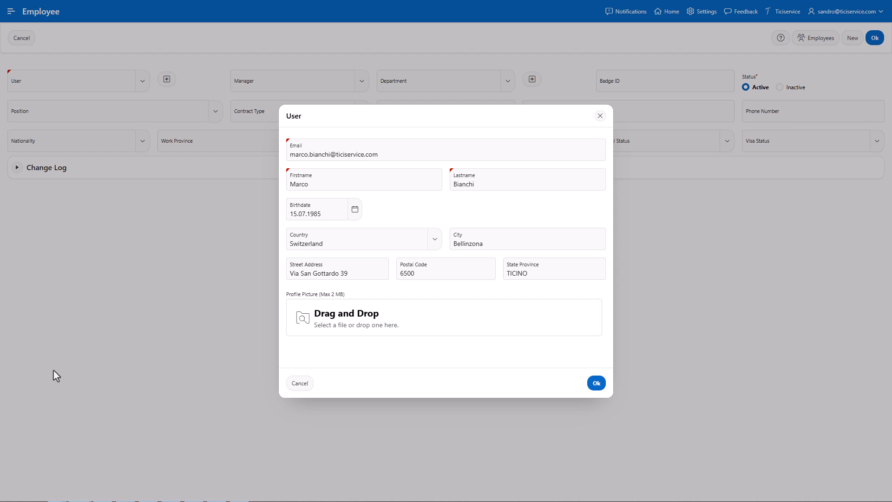
{"action": "left_click_drag", "start_coordinate": [54, 370], "coordinate": [381, 331]}
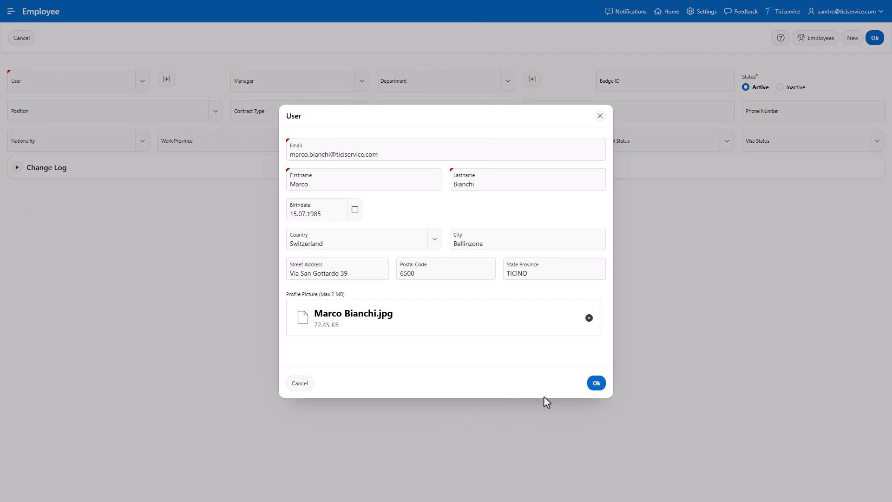
{"action": "left_click", "coordinate": [597, 384]}
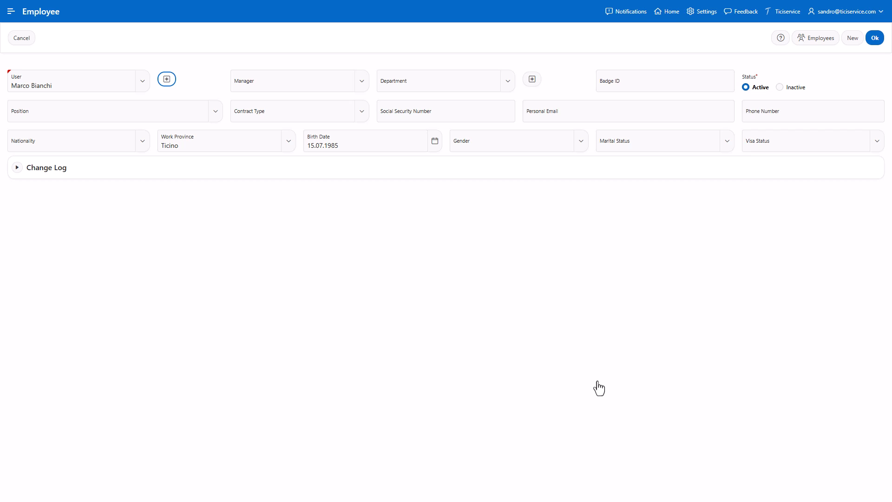
Assign the employee's manager and the Information Technology department.
{"action": "left_click", "coordinate": [365, 92]}
{"action": "type", "text": "san"}
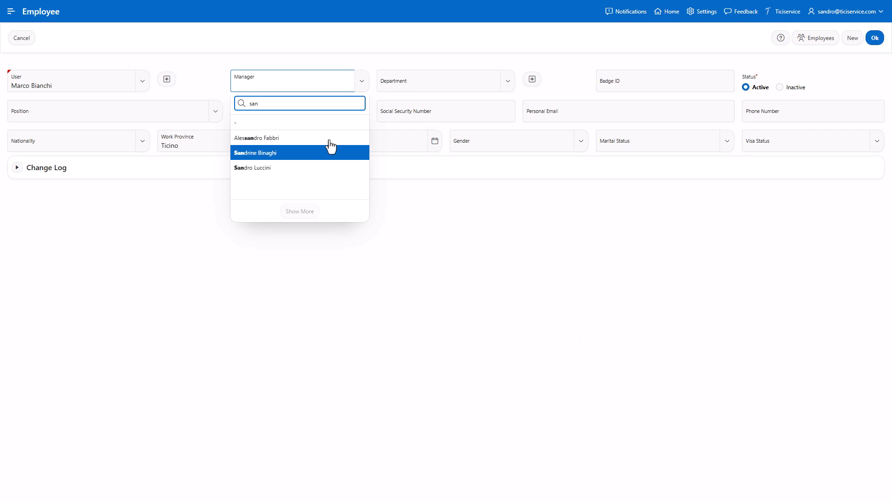
{"action": "left_click", "coordinate": [328, 149]}
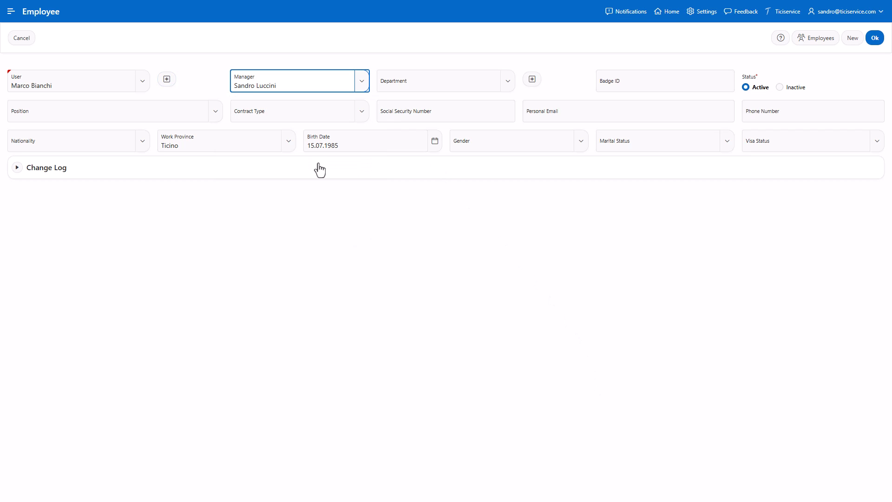
{"action": "left_click", "coordinate": [506, 92]}
{"action": "type", "text": "i"}
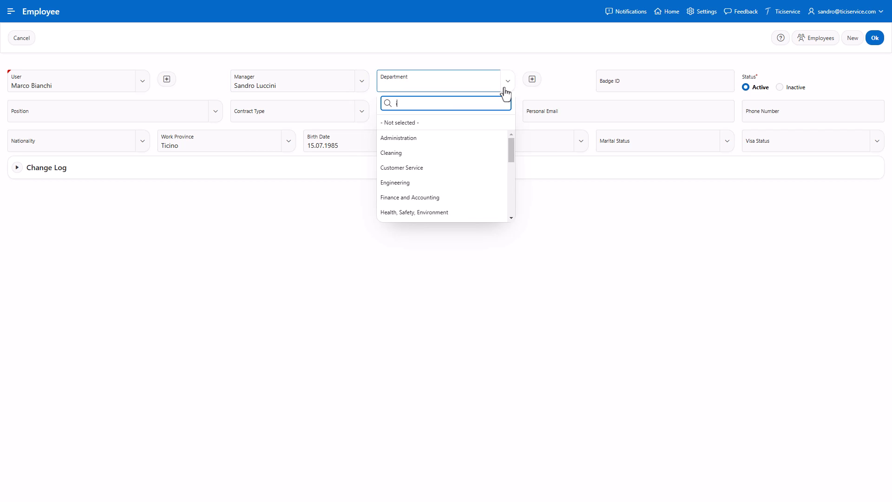
{"action": "type", "text": "nf"}
{"action": "left_click", "coordinate": [465, 138]}
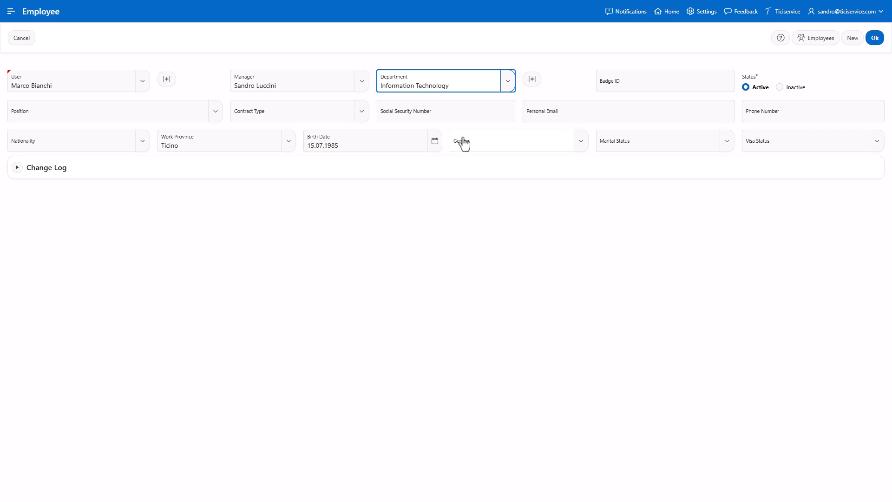
Set the position to 'Cybersecurity Analyst' and the contract type to Full time.
{"action": "left_click", "coordinate": [195, 110]}
{"action": "type", "text": "Cybersecurity Analyst"}
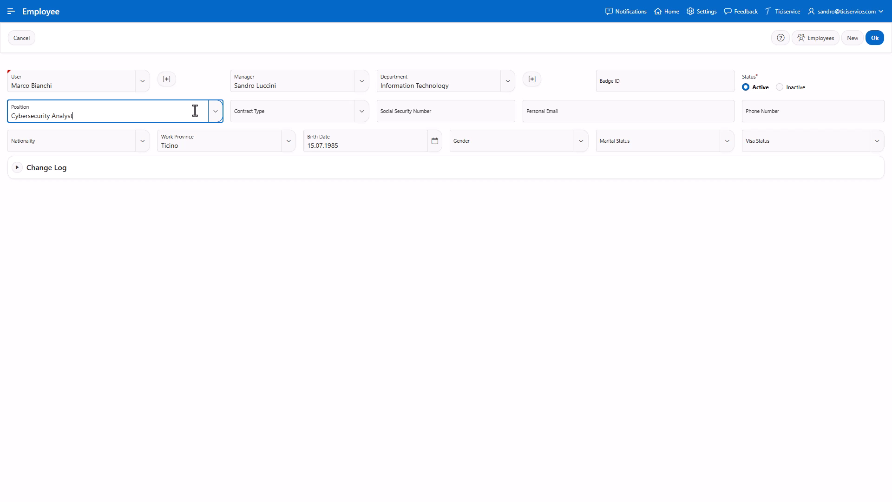
{"action": "left_click", "coordinate": [358, 118]}
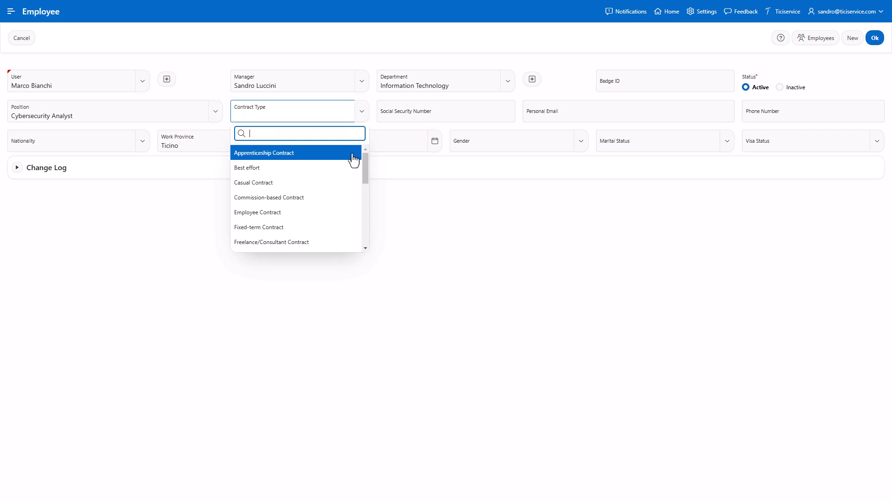
{"action": "scroll", "coordinate": [346, 175], "scroll_direction": "down", "scroll_amount": 2}
{"action": "left_click", "coordinate": [325, 226]}
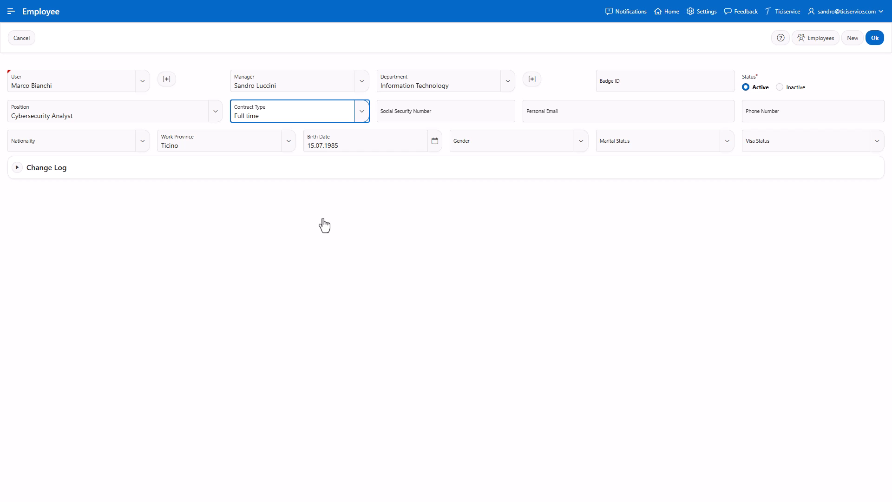
Set nationality Switzerland, keep work province Ticino, and enter gender Male.
{"action": "left_click", "coordinate": [119, 142]}
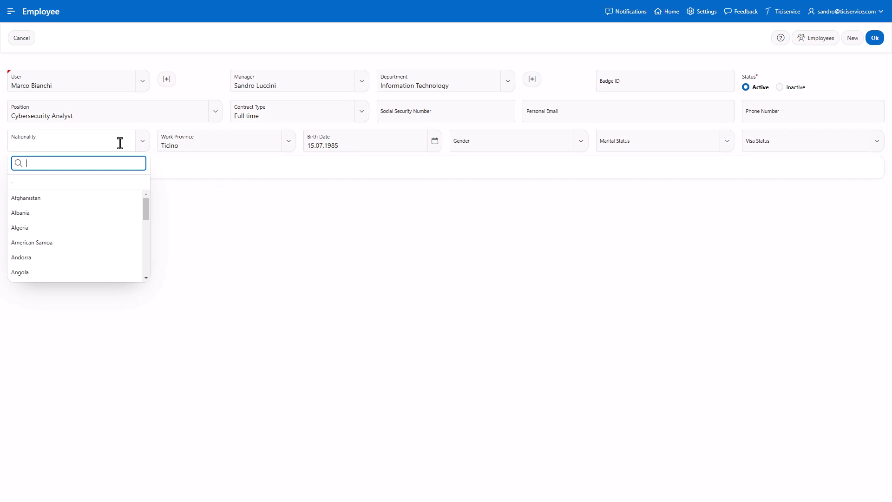
{"action": "type", "text": "sw"}
{"action": "left_click", "coordinate": [109, 242]}
{"action": "left_click", "coordinate": [255, 144]}
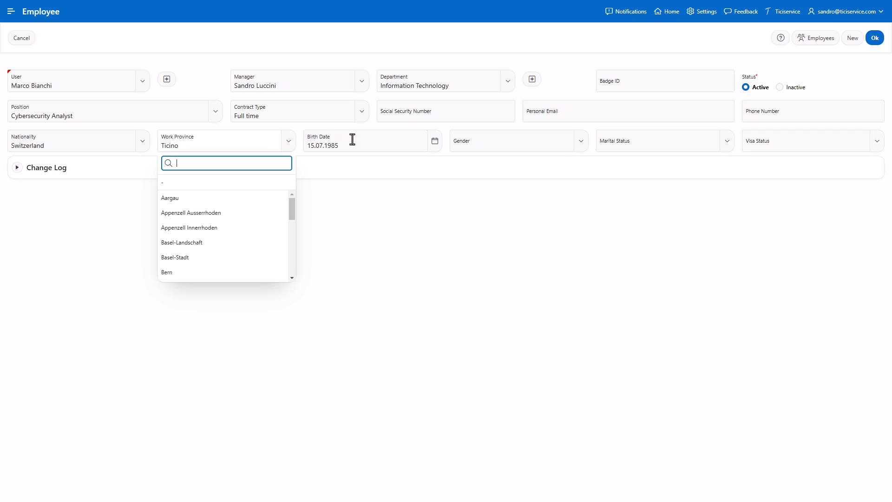
{"action": "left_click", "coordinate": [529, 147]}
{"action": "type", "text": "Male"}
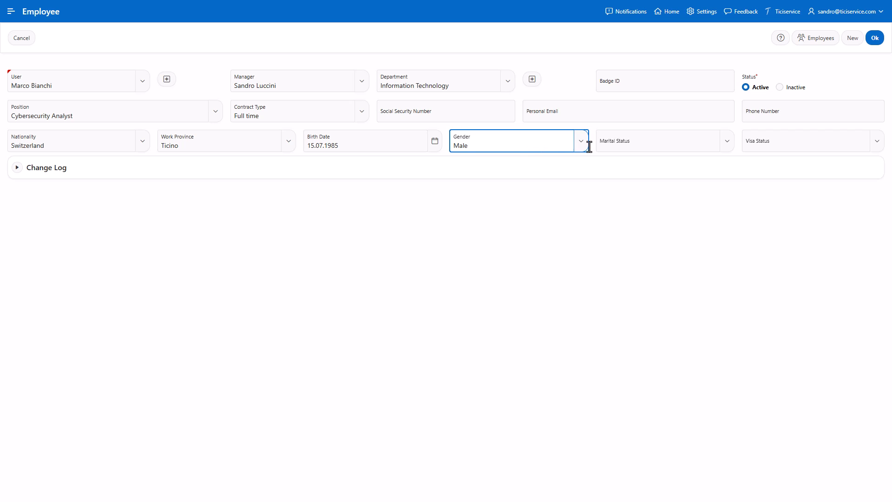
Set marital status Single and visa status Permanent Resident.
{"action": "left_click", "coordinate": [721, 148]}
{"action": "left_click", "coordinate": [697, 214]}
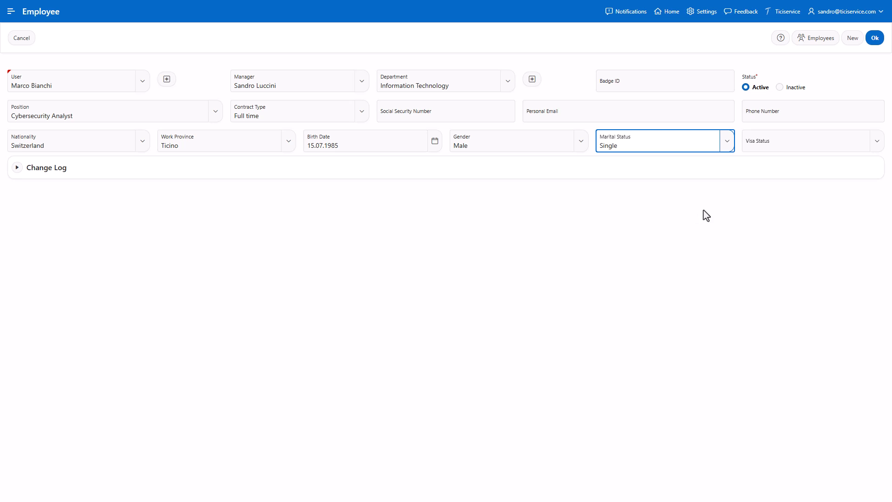
{"action": "left_click", "coordinate": [877, 144]}
{"action": "left_click", "coordinate": [827, 201]}
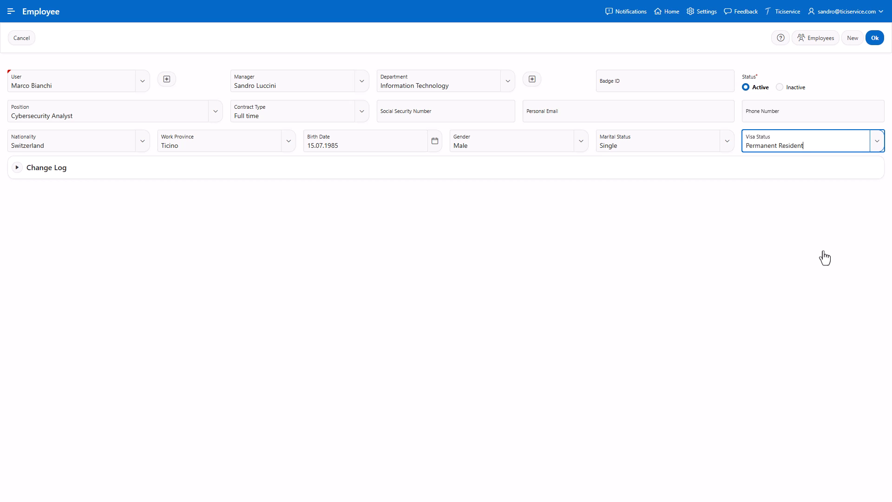
Enter the employee's social security number and badge ID.
{"action": "left_click", "coordinate": [503, 107]}
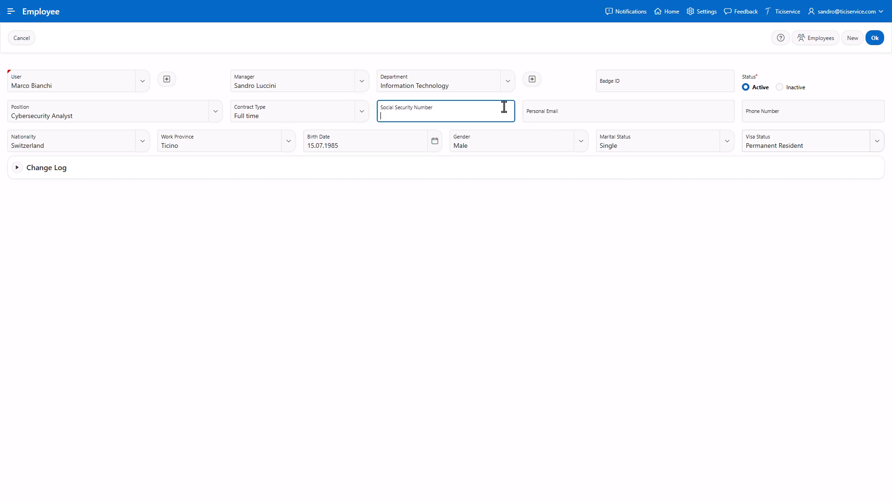
{"action": "left_click", "coordinate": [720, 79]}
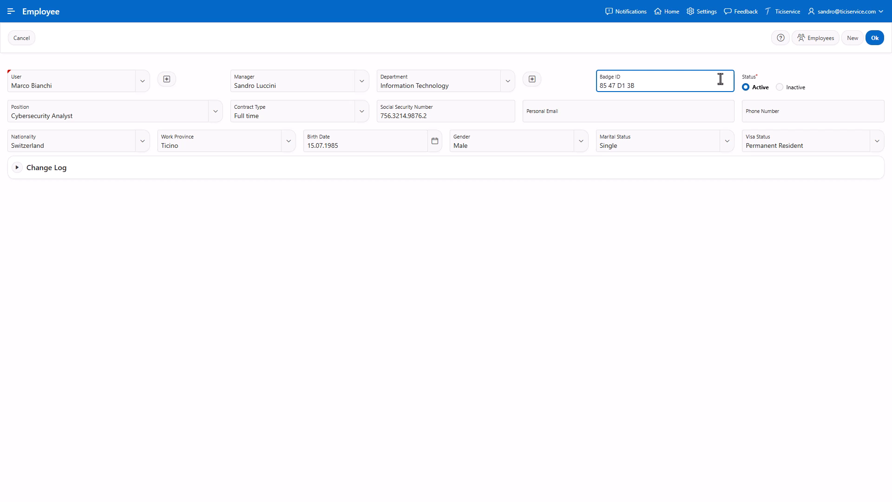
Enter the personal e-mail, accept the consent notice, add the phone number, and save the employee.
{"action": "left_click", "coordinate": [716, 114]}
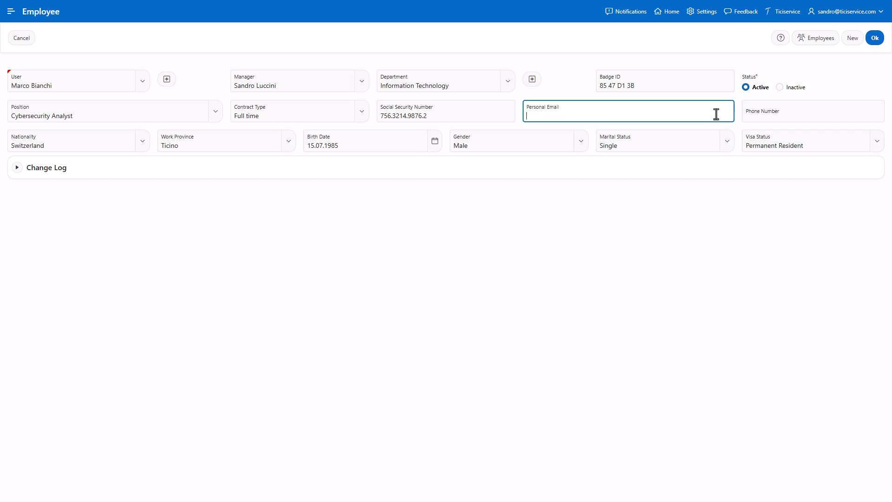
{"action": "left_click", "coordinate": [807, 112]}
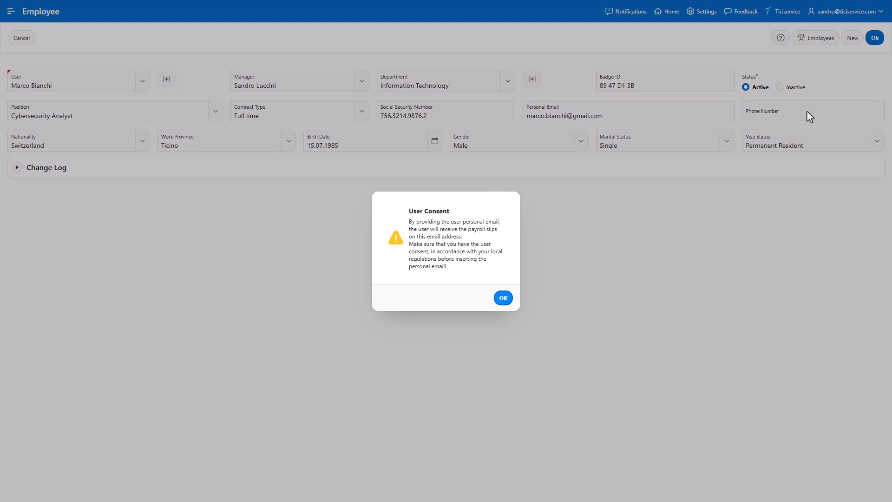
{"action": "left_click", "coordinate": [503, 298]}
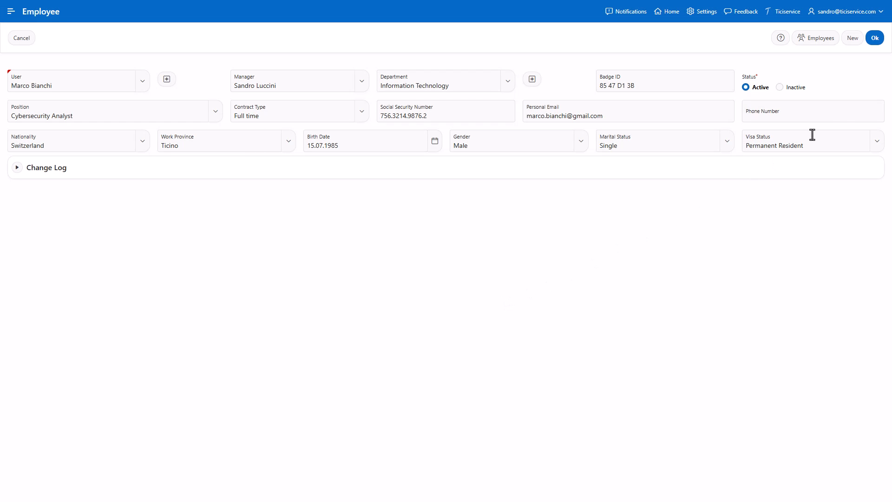
{"action": "left_click", "coordinate": [846, 116]}
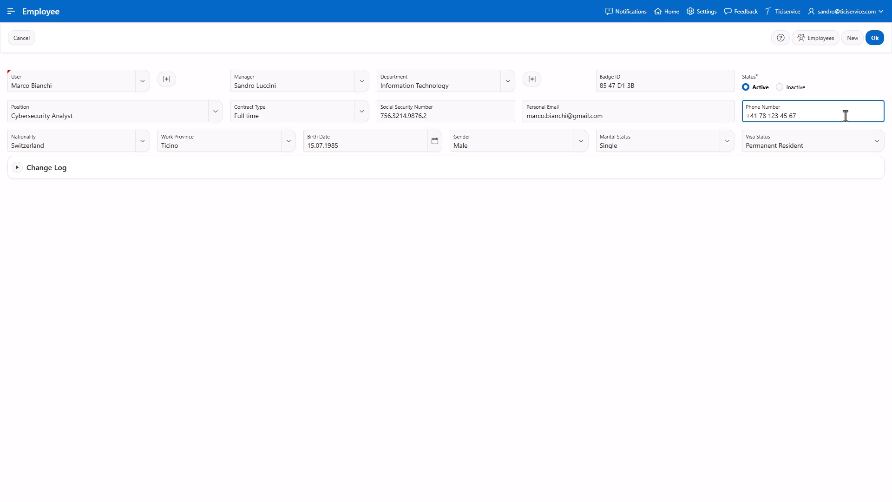
{"action": "left_click", "coordinate": [875, 39]}
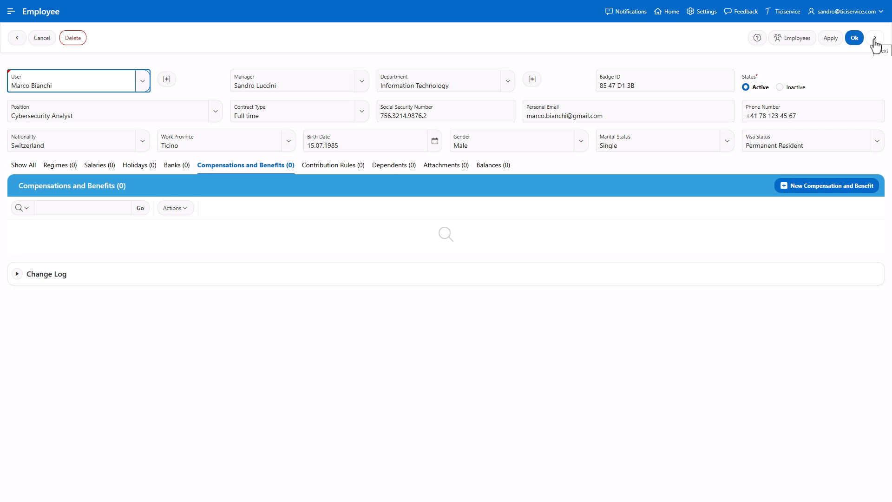
Show the new employee's Regimes tab, which lists no regimes yet.
{"action": "left_click", "coordinate": [875, 39]}
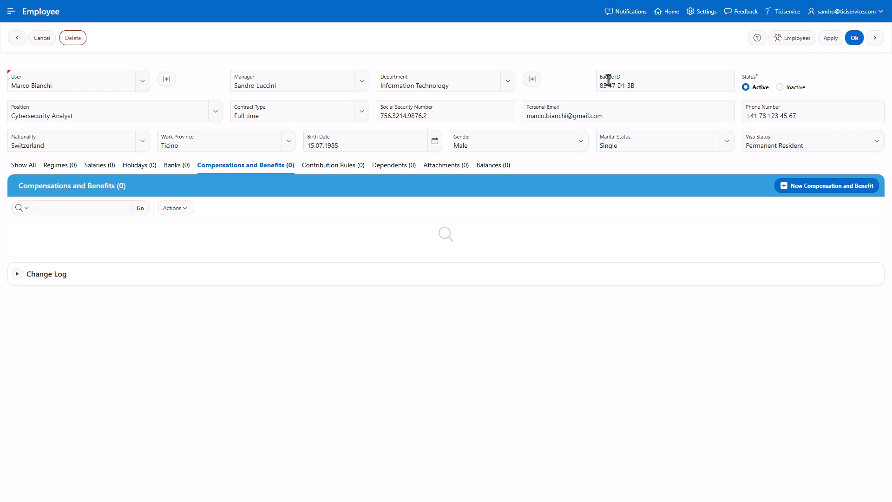
{"action": "left_click", "coordinate": [63, 171]}
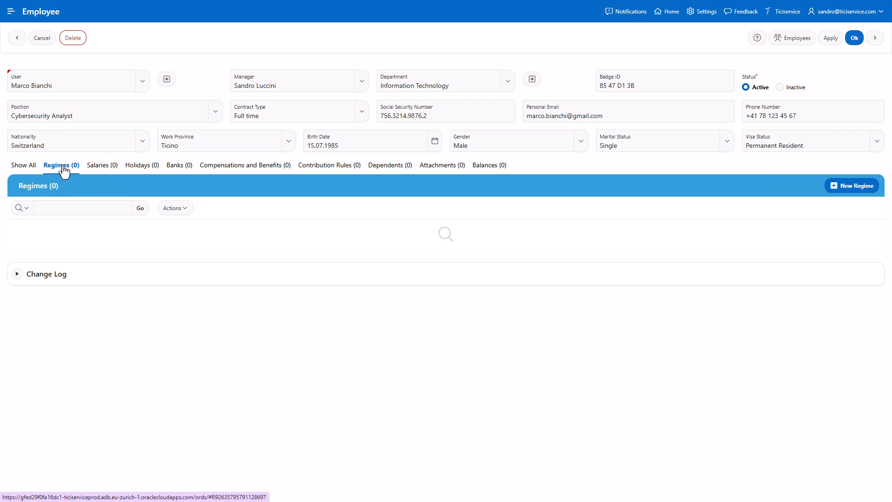
Add an Employee FTE regime for 2025 with 8-hour morning shifts and no afternoon shift.
{"action": "left_click", "coordinate": [856, 189]}
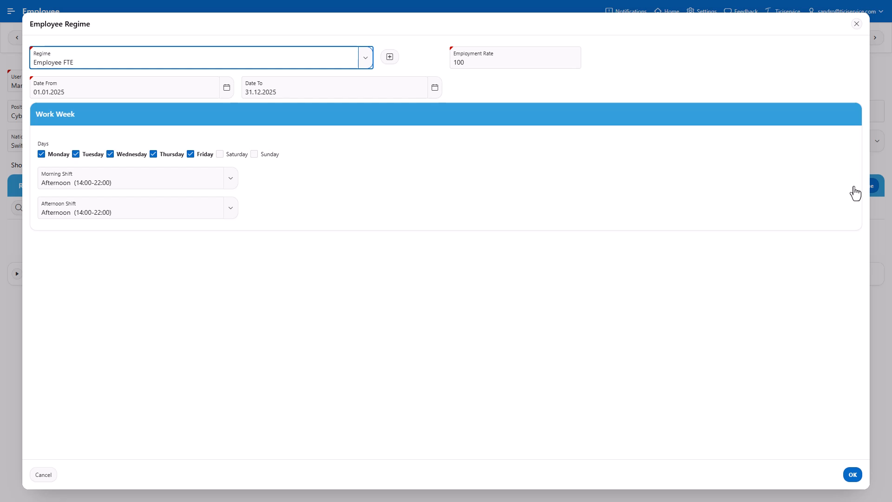
{"action": "left_click", "coordinate": [366, 67]}
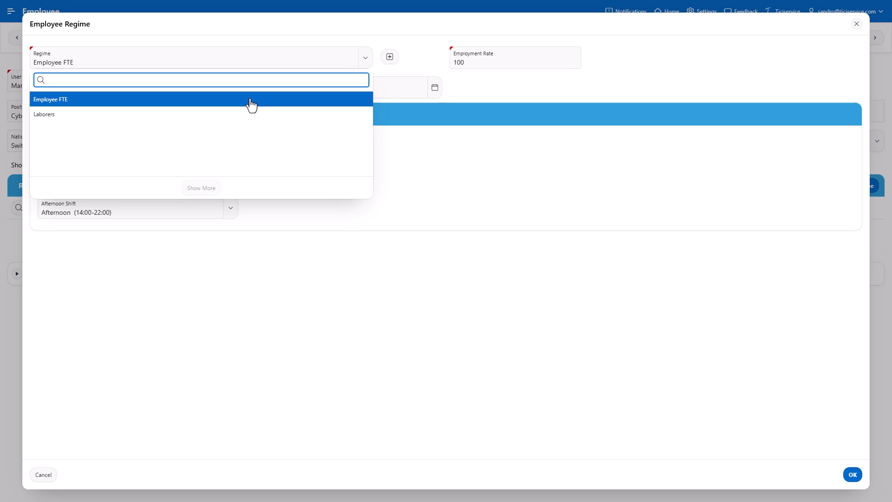
{"action": "left_click", "coordinate": [251, 103]}
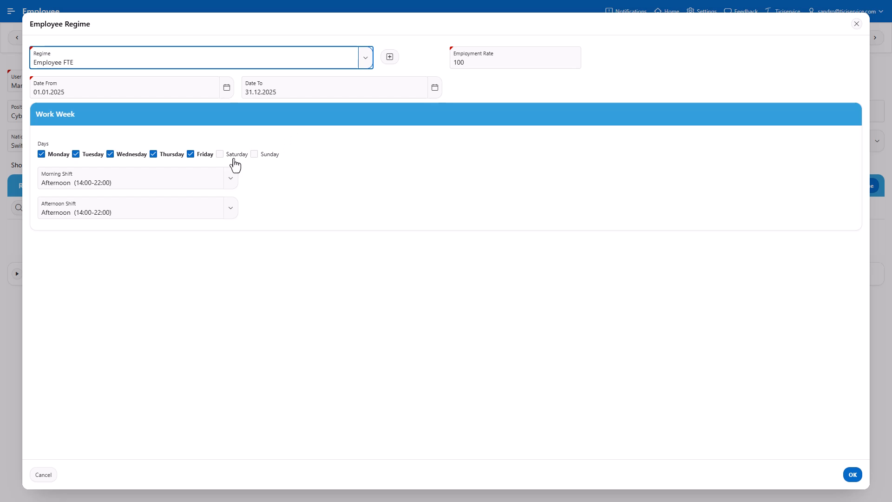
{"action": "left_click", "coordinate": [207, 180]}
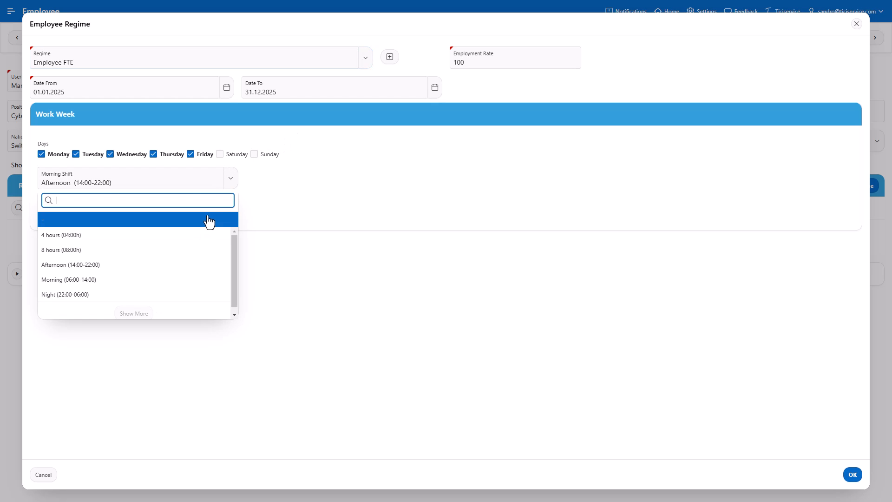
{"action": "left_click", "coordinate": [201, 250]}
{"action": "left_click", "coordinate": [173, 213]}
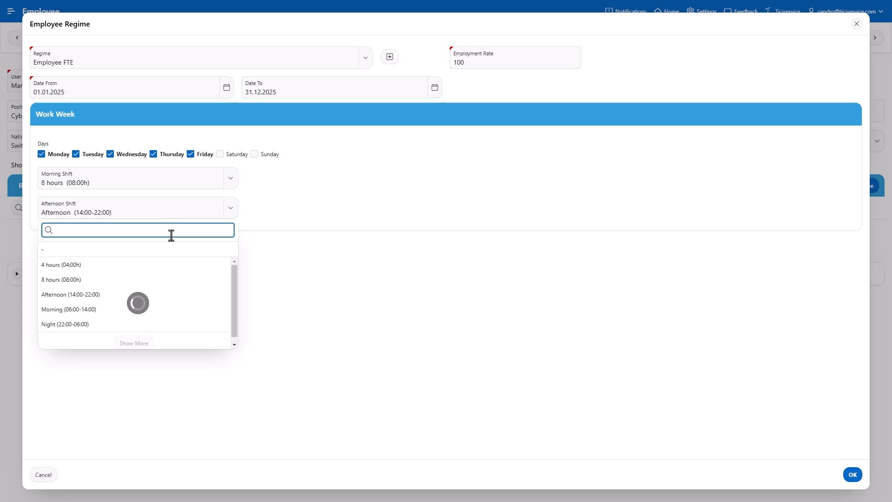
{"action": "left_click", "coordinate": [170, 251]}
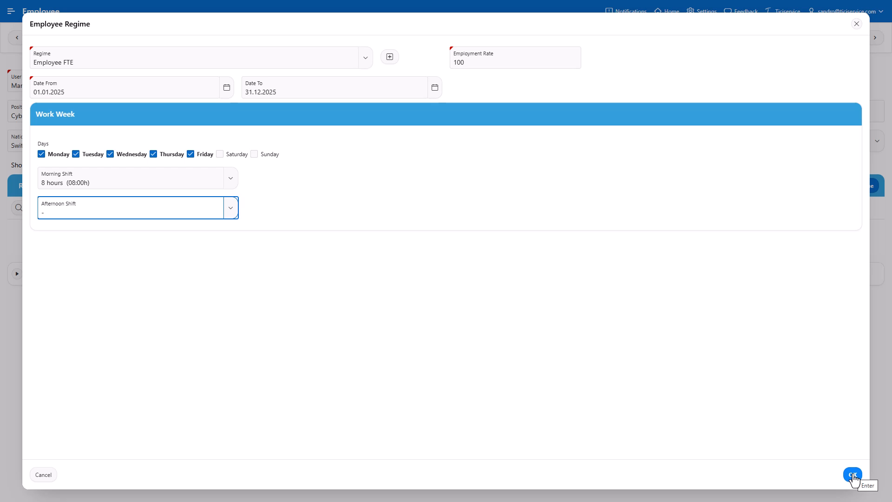
{"action": "left_click", "coordinate": [853, 475]}
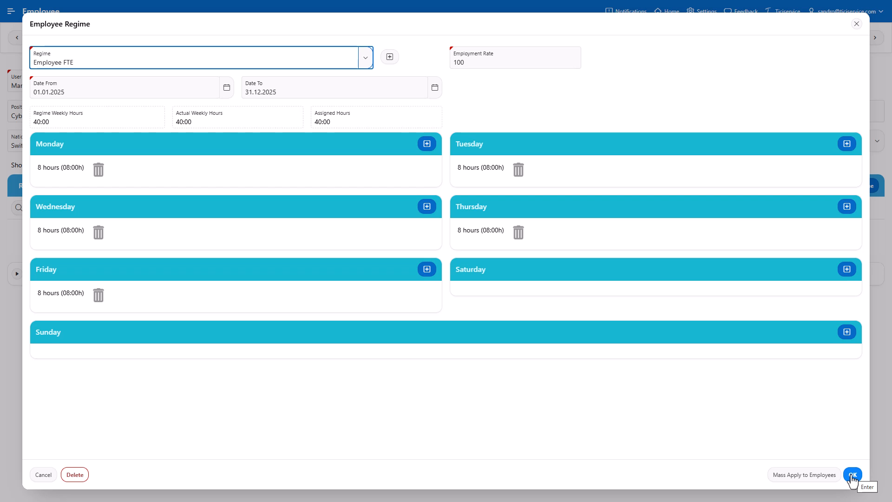
{"action": "left_click", "coordinate": [854, 475]}
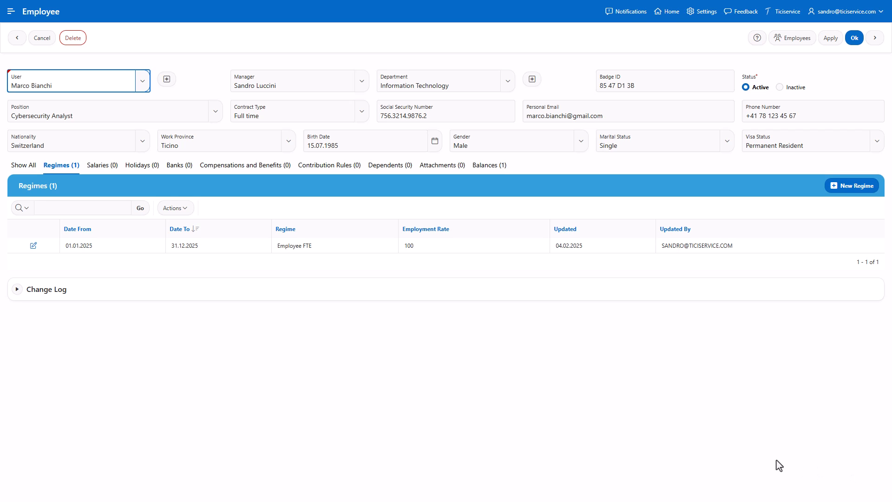
Add a 2025 salary of 5000 per period over 13 periods (65,000 annual, 31.25 hourly).
{"action": "left_click", "coordinate": [98, 169]}
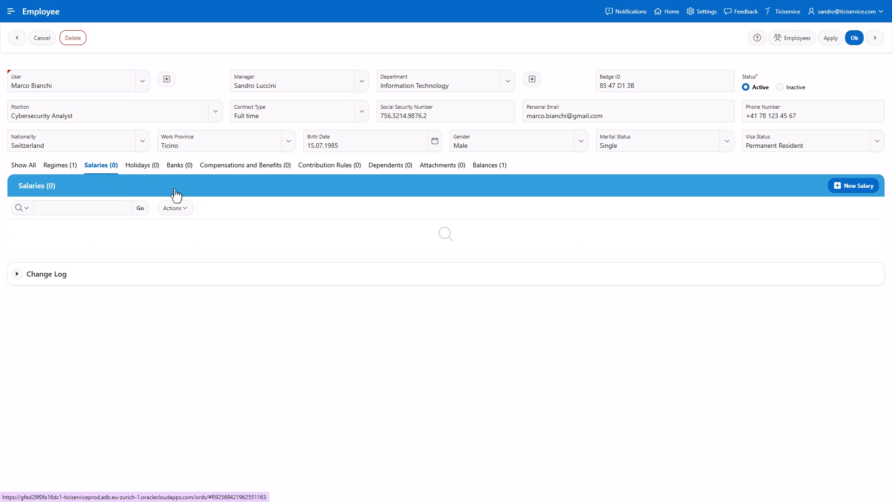
{"action": "left_click", "coordinate": [858, 186]}
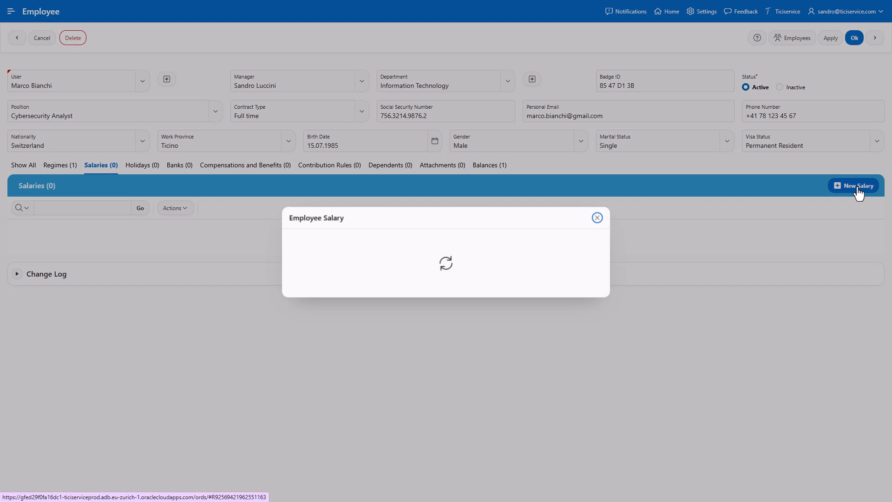
{"action": "left_click", "coordinate": [338, 254]}
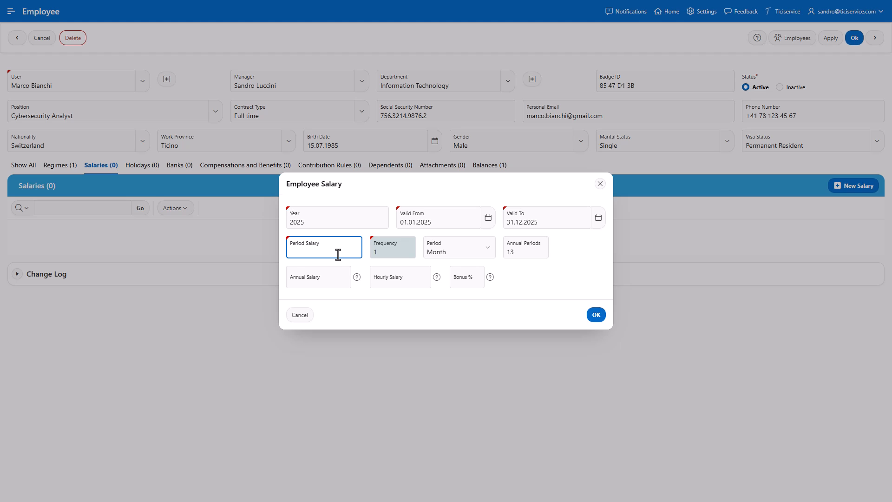
{"action": "type", "text": "5000"}
{"action": "left_click", "coordinate": [456, 278]}
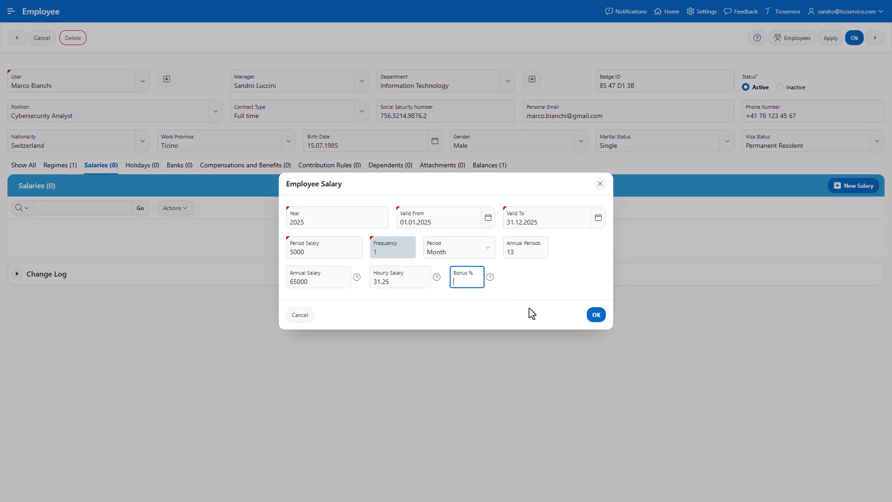
{"action": "left_click", "coordinate": [597, 317]}
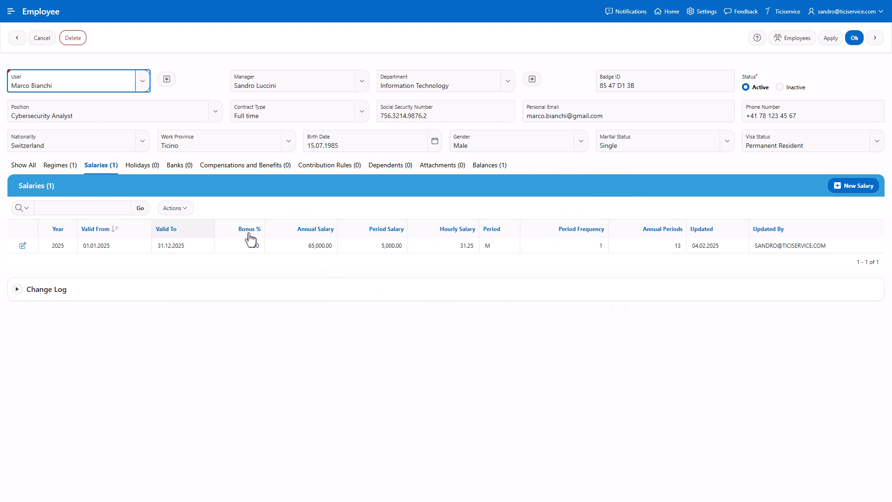
Record a 25-day holiday allowance valid from 01.01.2025 to 31.12.2025.
{"action": "left_click", "coordinate": [137, 166]}
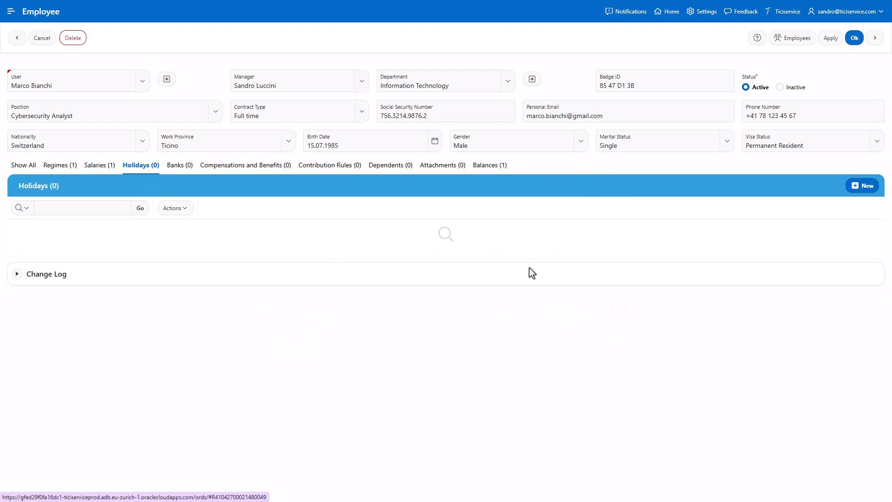
{"action": "left_click", "coordinate": [865, 189]}
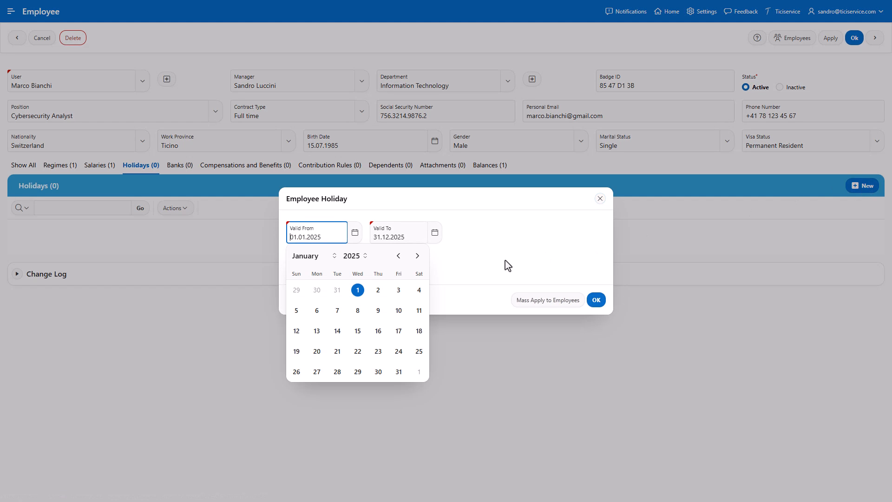
{"action": "left_click", "coordinate": [472, 239]}
{"action": "left_click", "coordinate": [327, 273]}
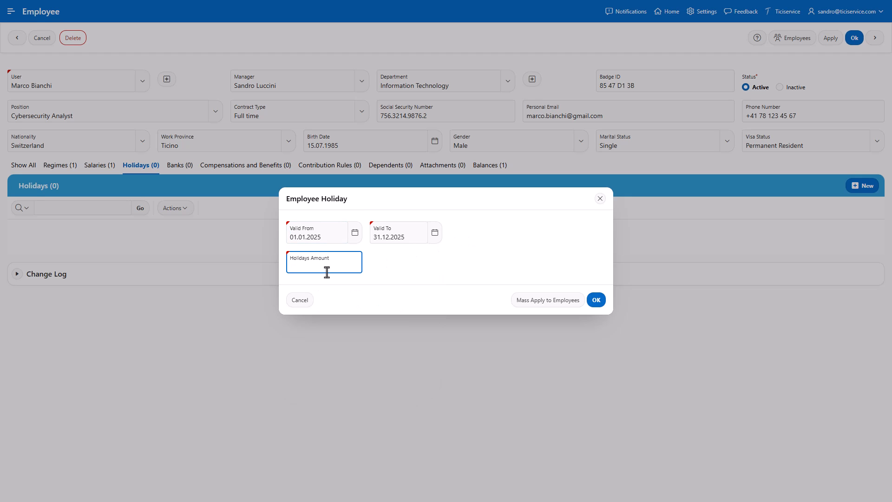
{"action": "type", "text": "25"}
{"action": "left_click", "coordinate": [596, 301]}
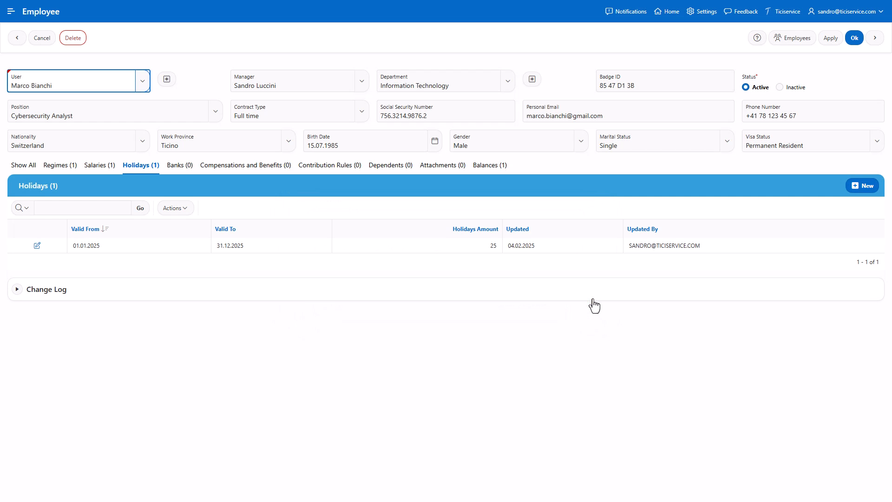
Add a Swissquote bank account, letting the bank name autofill IBAN, Swift BIC and Gland address.
{"action": "left_click", "coordinate": [179, 168]}
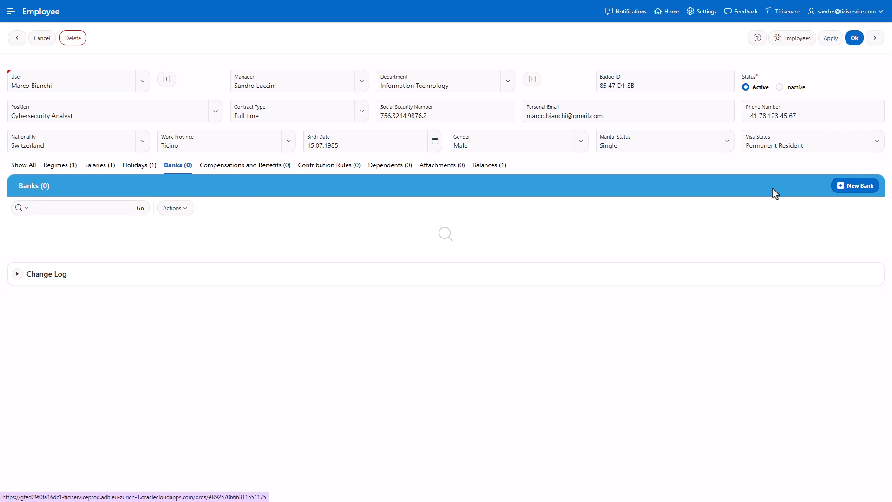
{"action": "left_click", "coordinate": [848, 188]}
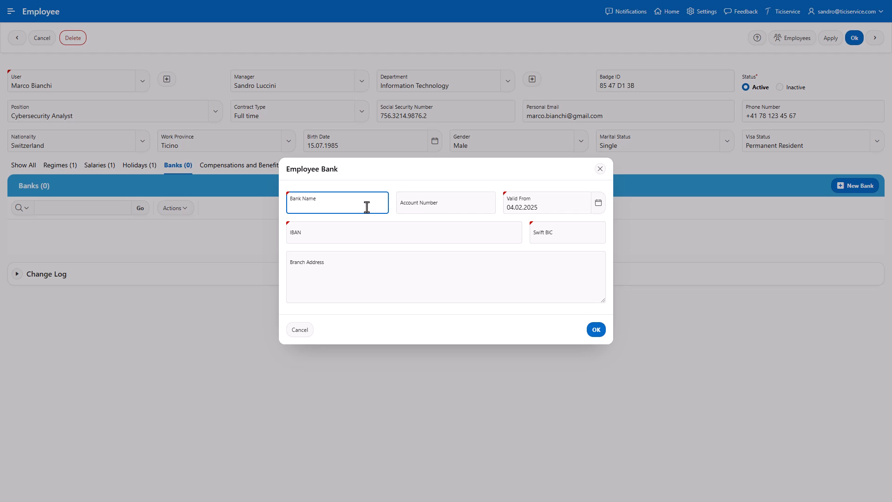
{"action": "type", "text": "Swissquote"}
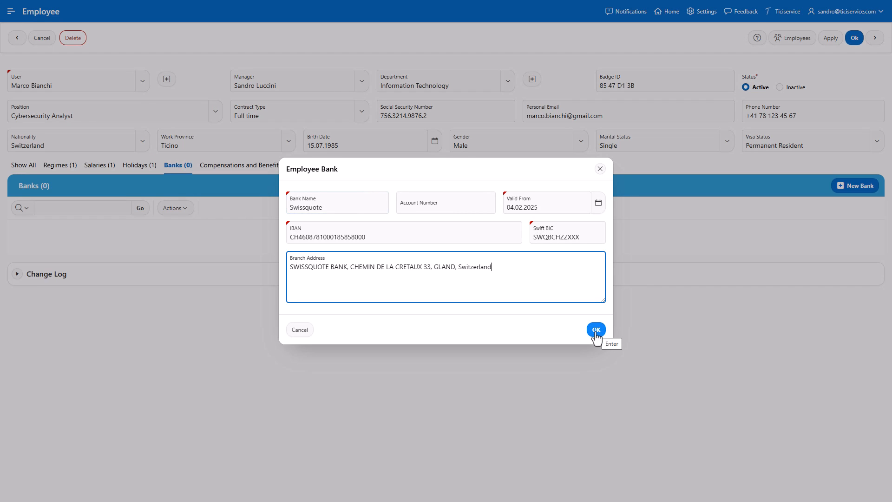
{"action": "left_click", "coordinate": [596, 331]}
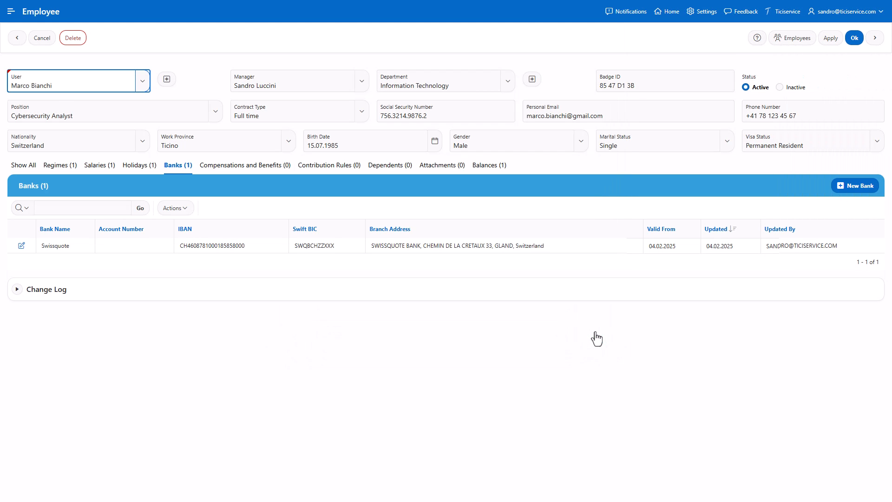
Create the 2nd pillar pension fund (OP) rule on adjusted period salary at 9.5% employee and employer.
{"action": "left_click", "coordinate": [328, 167]}
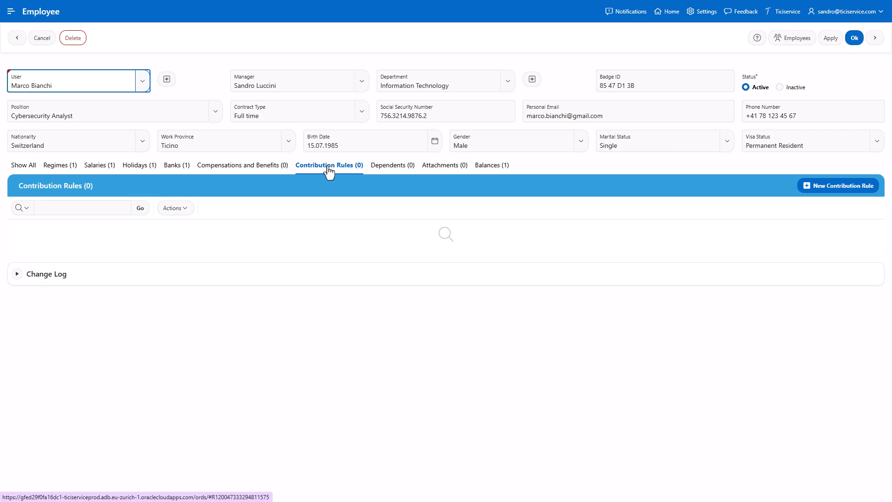
{"action": "left_click", "coordinate": [845, 192]}
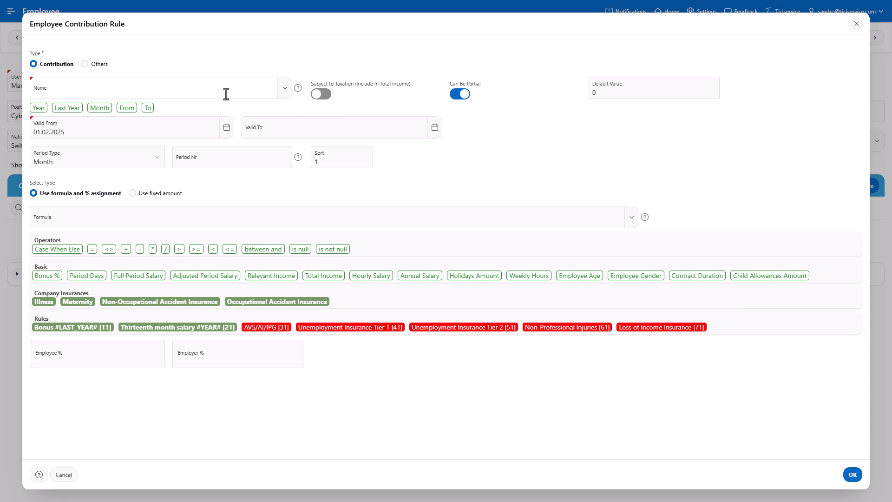
{"action": "left_click", "coordinate": [205, 82]}
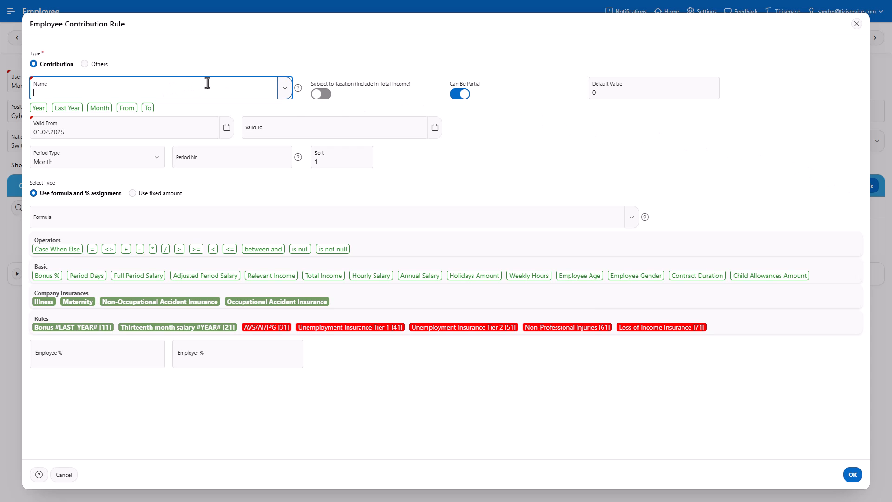
{"action": "type", "text": "2nd pillar: pension fund (OP)"}
{"action": "left_click", "coordinate": [73, 218]}
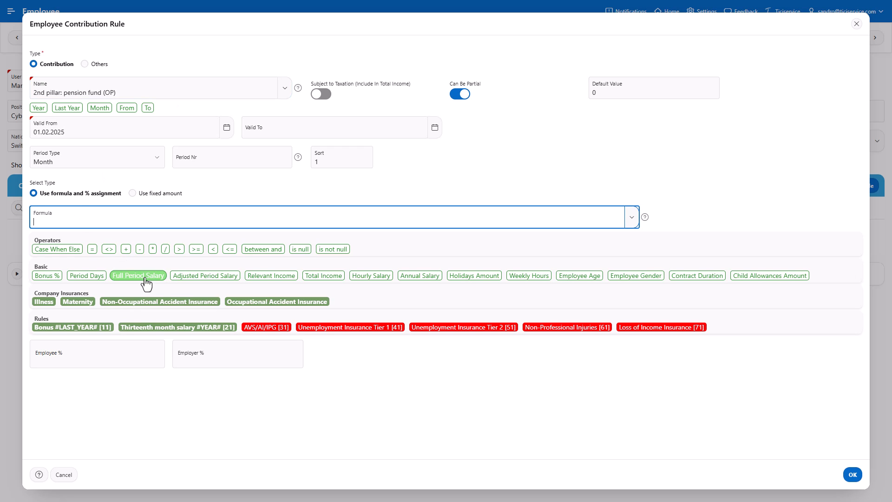
{"action": "left_click", "coordinate": [183, 278]}
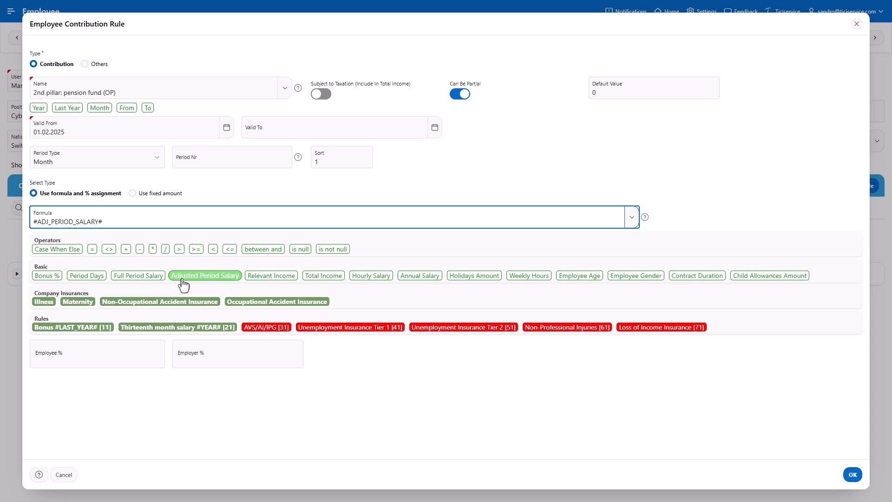
{"action": "left_click", "coordinate": [120, 360]}
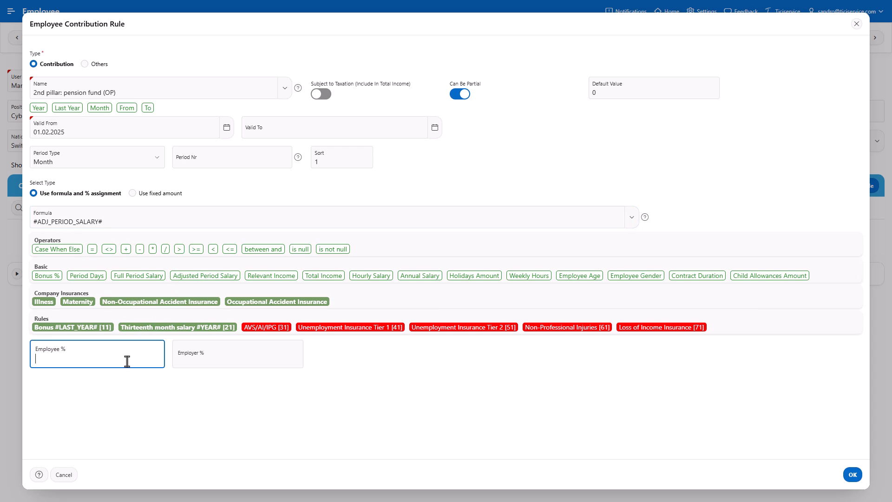
{"action": "type", "text": "9.5"}
{"action": "left_click", "coordinate": [223, 361]}
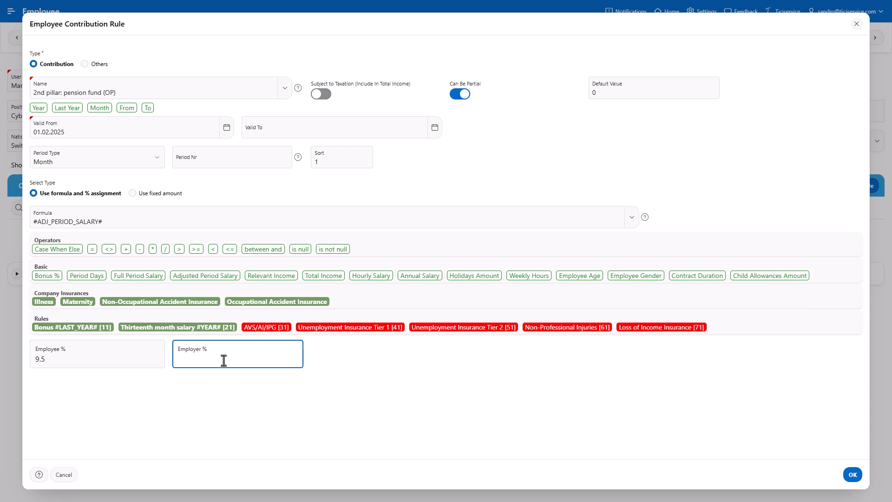
{"action": "type", "text": "9.5"}
{"action": "left_click", "coordinate": [853, 475]}
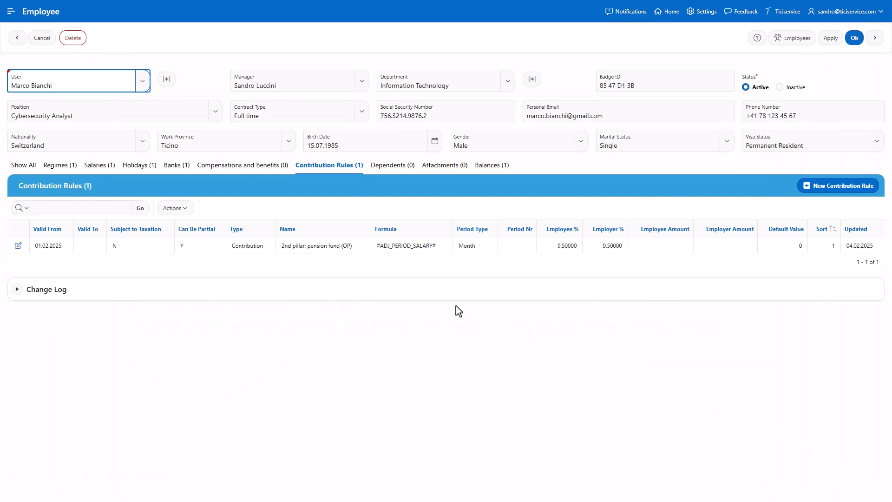
Start a new dependent and enter the child's first name, last name and social security number.
{"action": "left_click", "coordinate": [396, 170]}
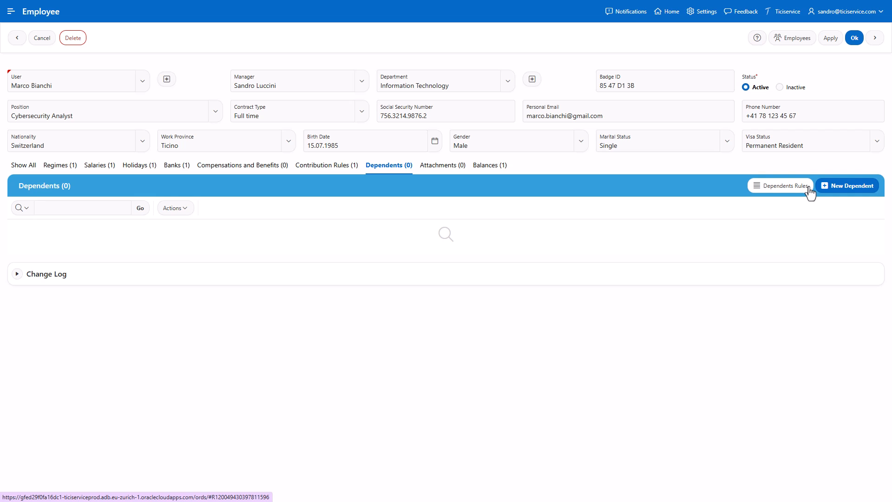
{"action": "left_click", "coordinate": [848, 189]}
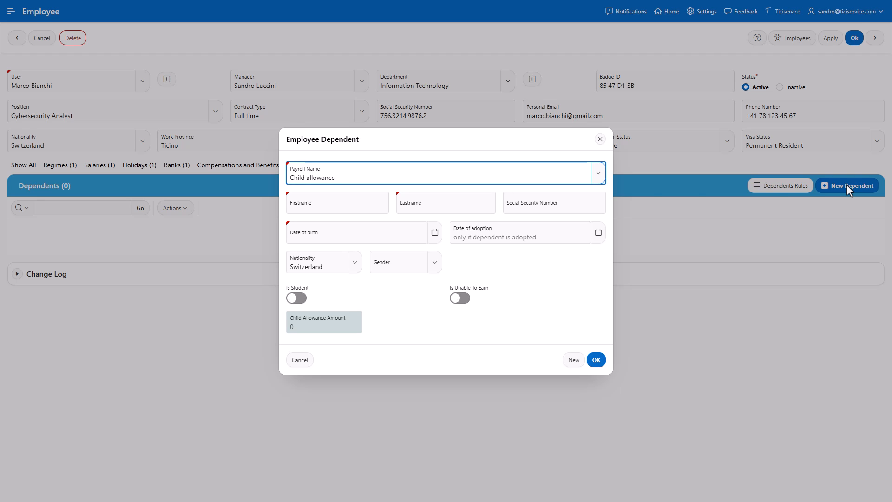
{"action": "left_click", "coordinate": [365, 203]}
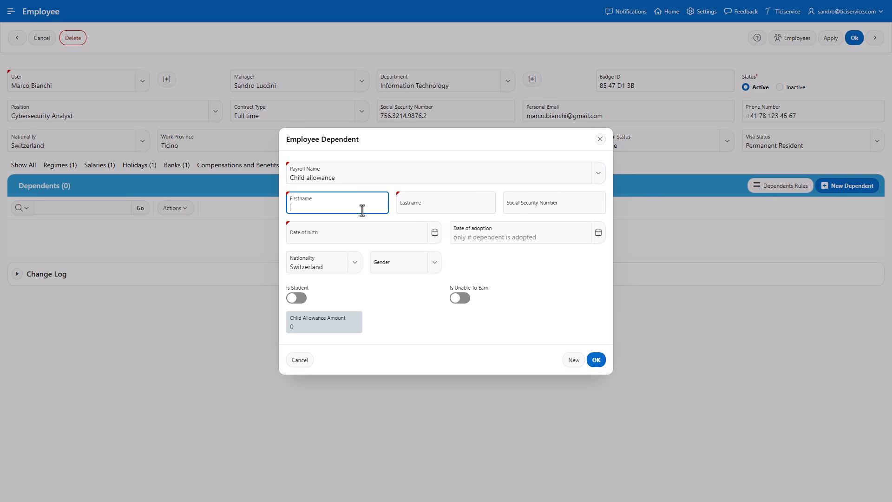
{"action": "key", "text": "Tab"}
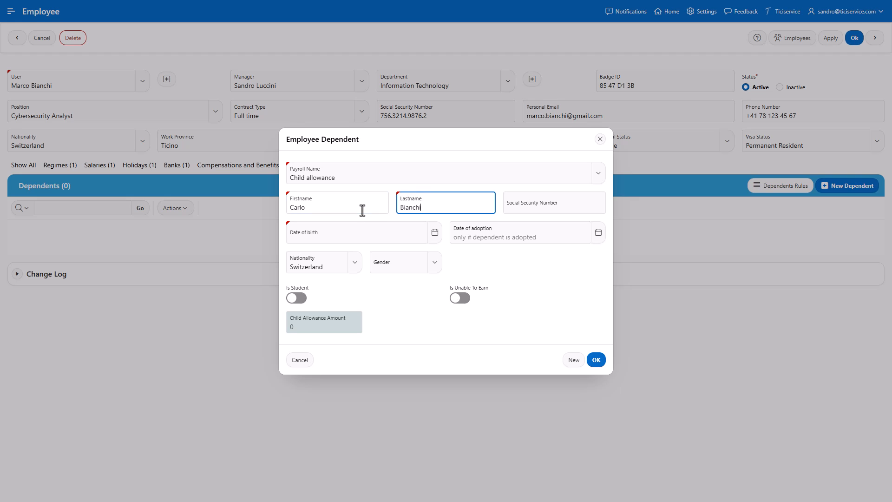
{"action": "key", "text": "Tab"}
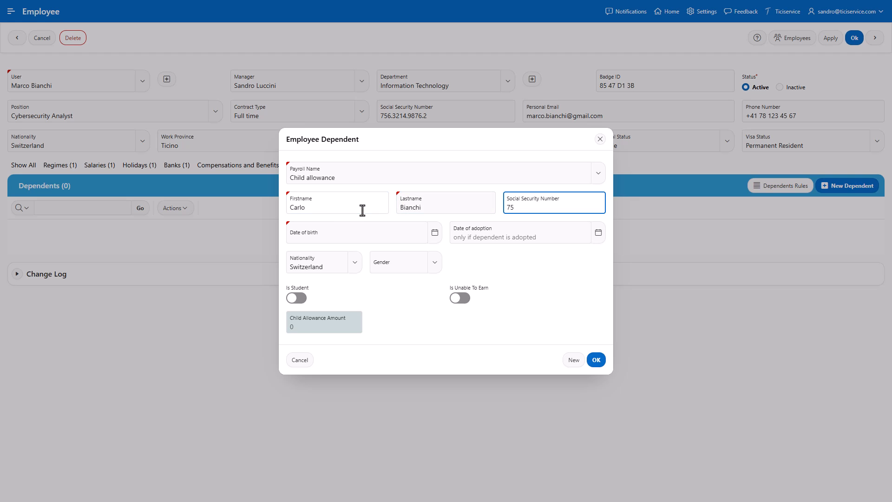
Set the child's birth date to 02.02.2012 and gender to Male, then save the dependent.
{"action": "left_click", "coordinate": [433, 236]}
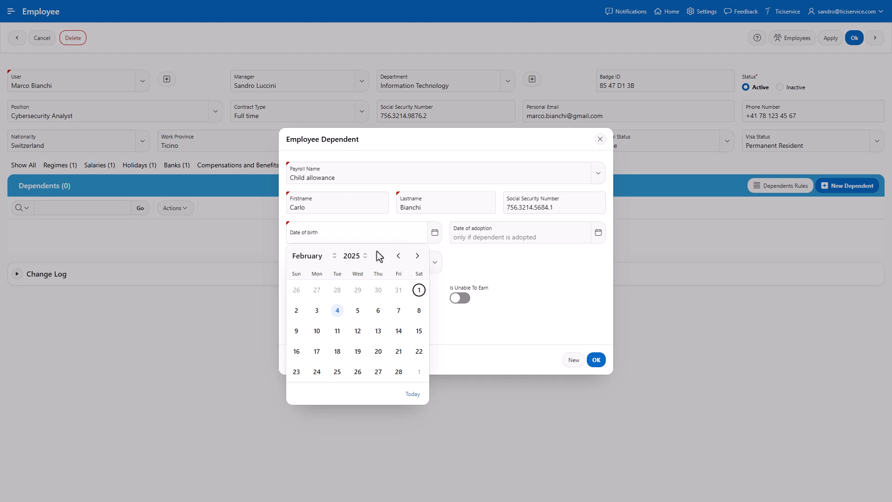
{"action": "left_click", "coordinate": [352, 256]}
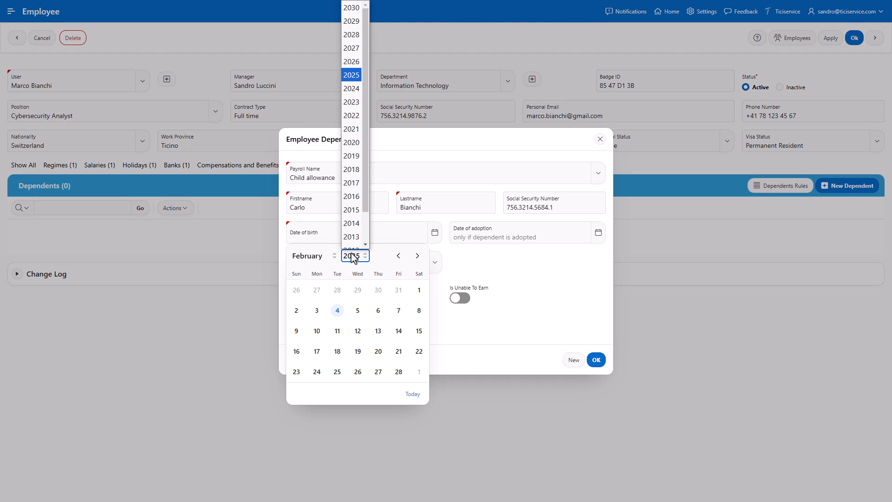
{"action": "left_click", "coordinate": [350, 244]}
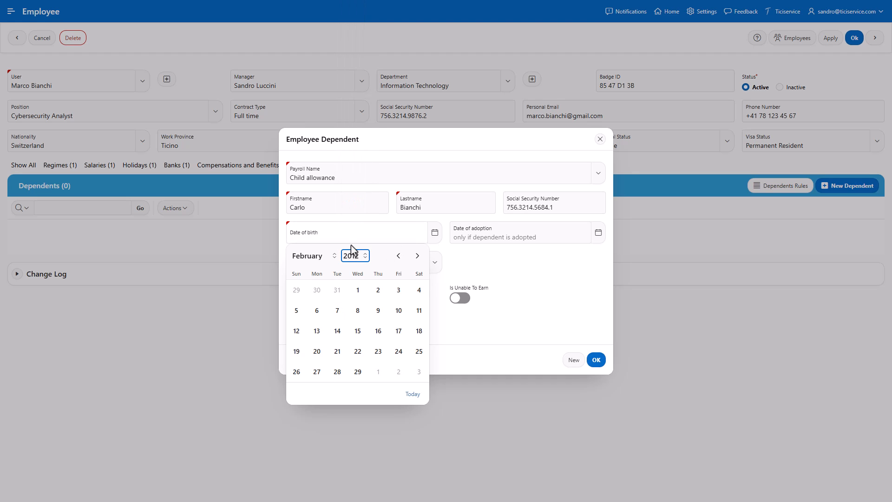
{"action": "left_click", "coordinate": [379, 291]}
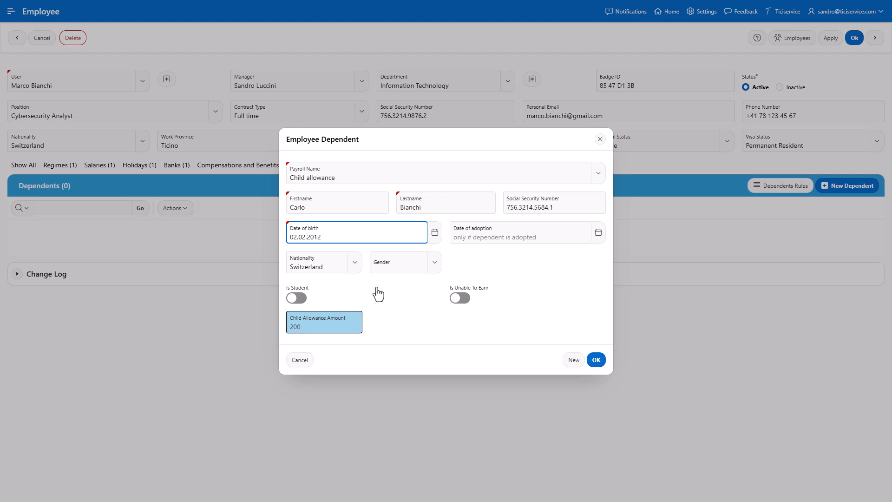
{"action": "left_click", "coordinate": [437, 271]}
{"action": "left_click", "coordinate": [390, 325]}
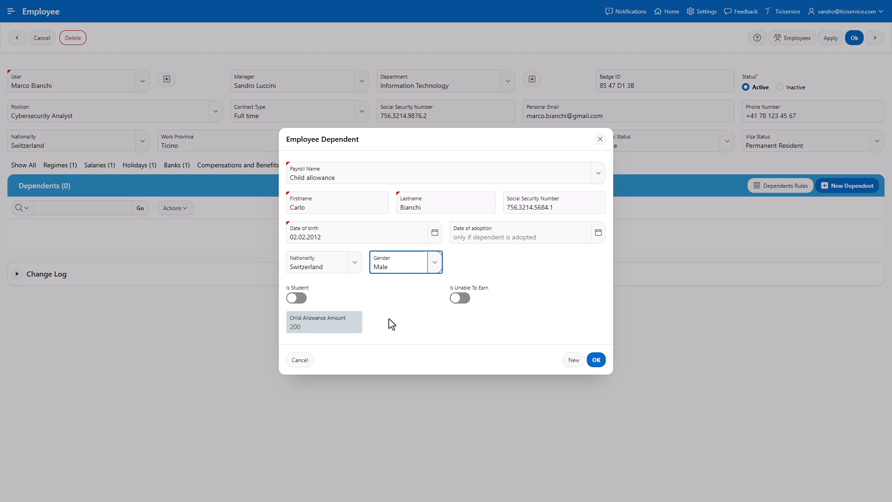
{"action": "left_click", "coordinate": [597, 360]}
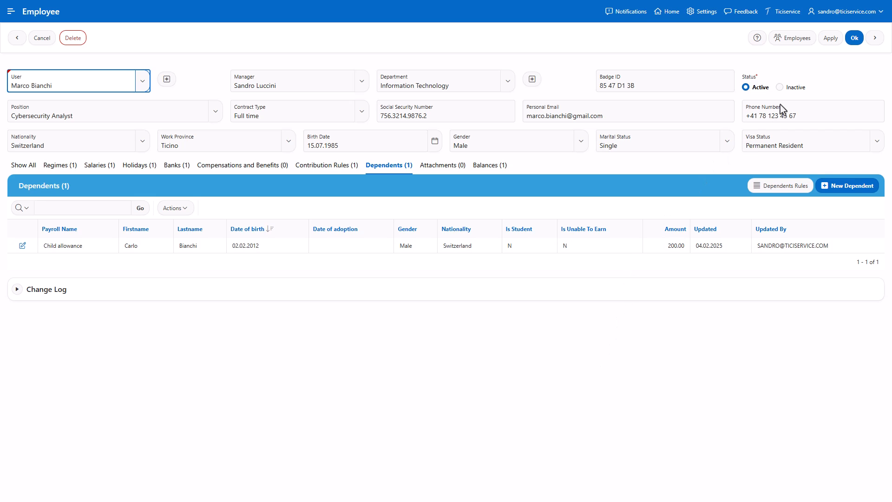
Save the completed employee and advance from the Employees list to the People Roles step.
{"action": "left_click", "coordinate": [849, 42]}
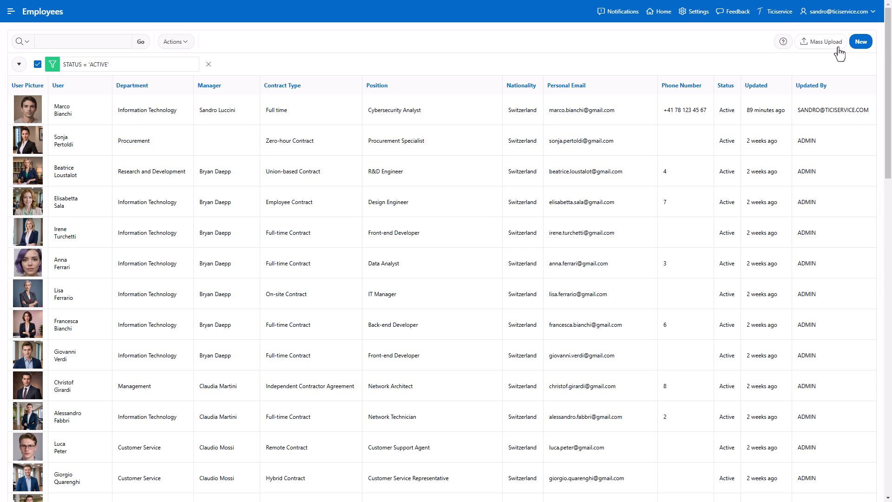
{"action": "scroll", "coordinate": [841, 53], "scroll_direction": "down", "scroll_amount": 15}
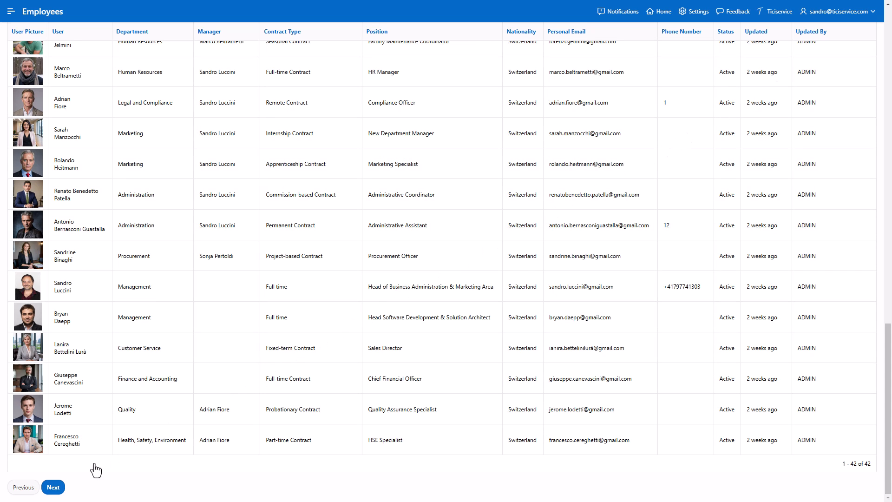
{"action": "left_click", "coordinate": [53, 487]}
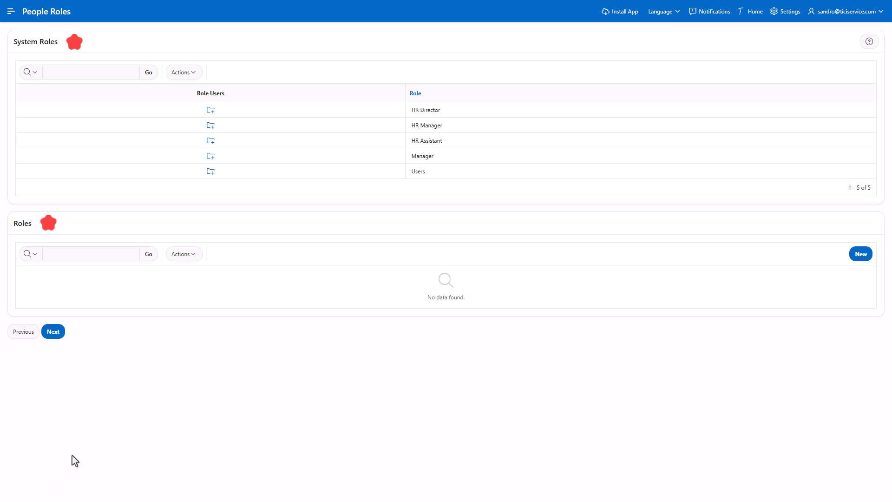
Move four picked users, then all remaining users, into the Users role's active members and save.
{"action": "left_click", "coordinate": [211, 171]}
{"action": "left_click", "coordinate": [213, 174]}
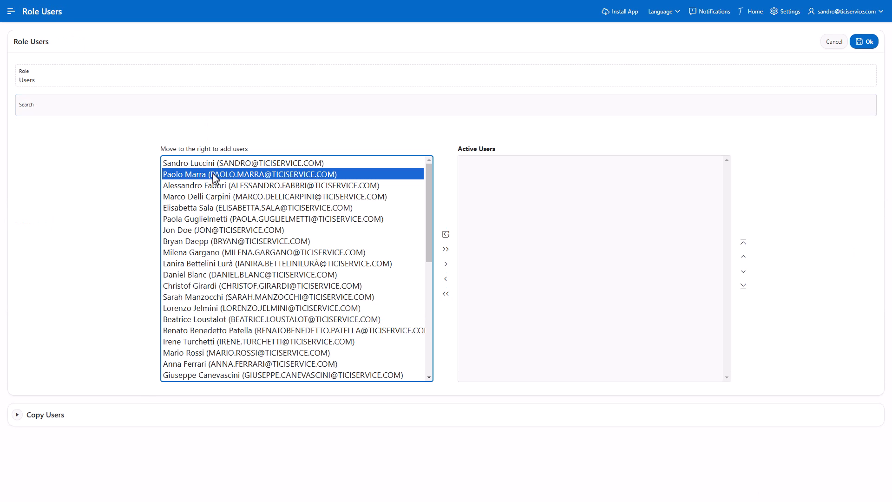
{"action": "left_click", "coordinate": [208, 197], "text": "ctrl"}
{"action": "left_click", "coordinate": [208, 219], "text": "ctrl"}
{"action": "left_click", "coordinate": [208, 241], "text": "ctrl"}
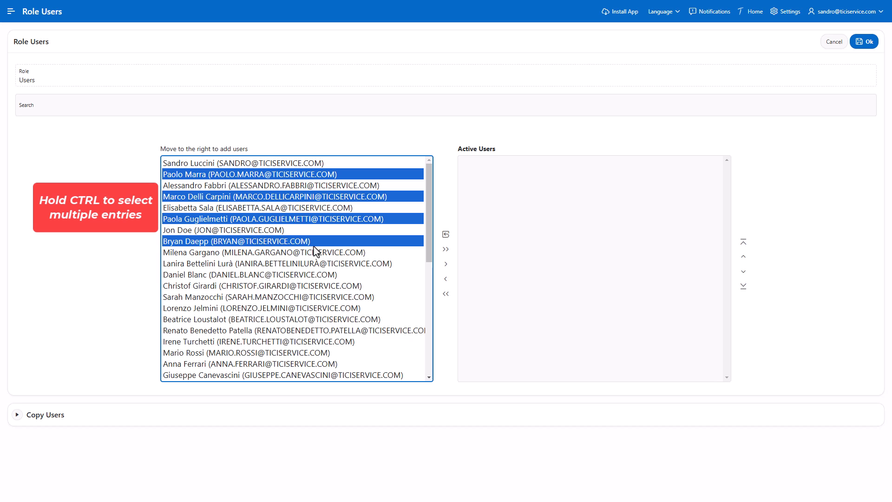
{"action": "left_click", "coordinate": [446, 263]}
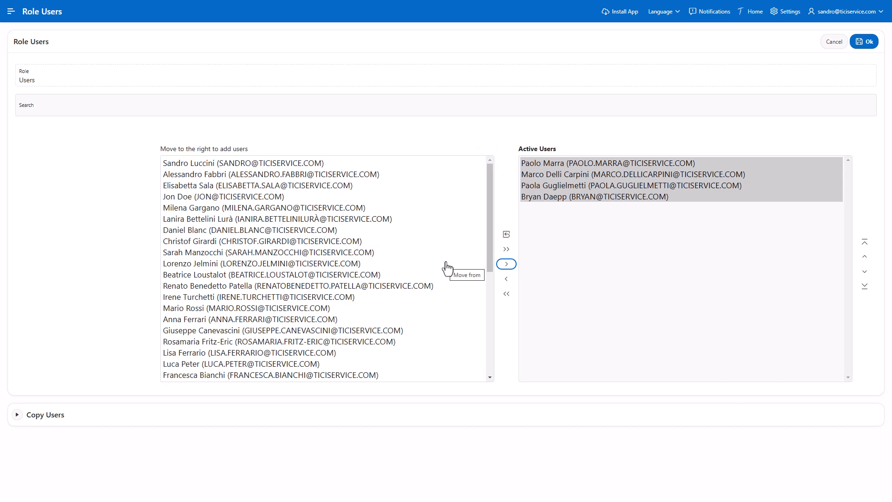
{"action": "left_click", "coordinate": [506, 250]}
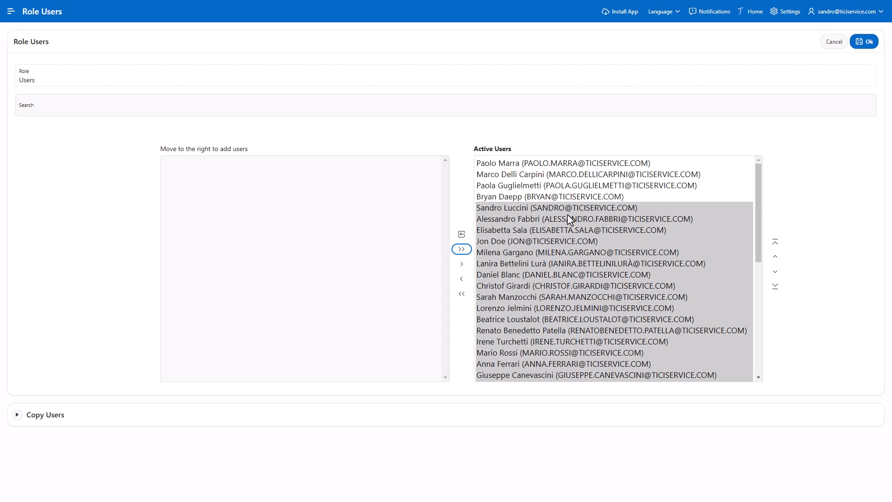
{"action": "left_click", "coordinate": [729, 120]}
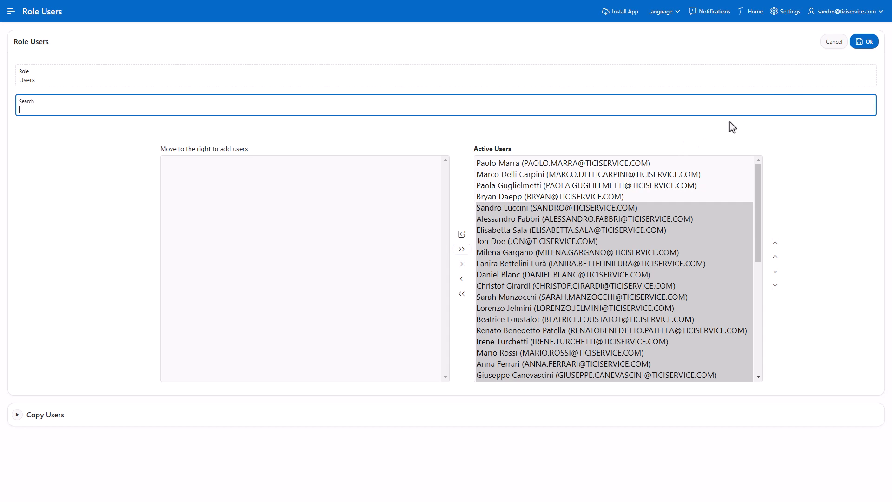
{"action": "left_click", "coordinate": [864, 43]}
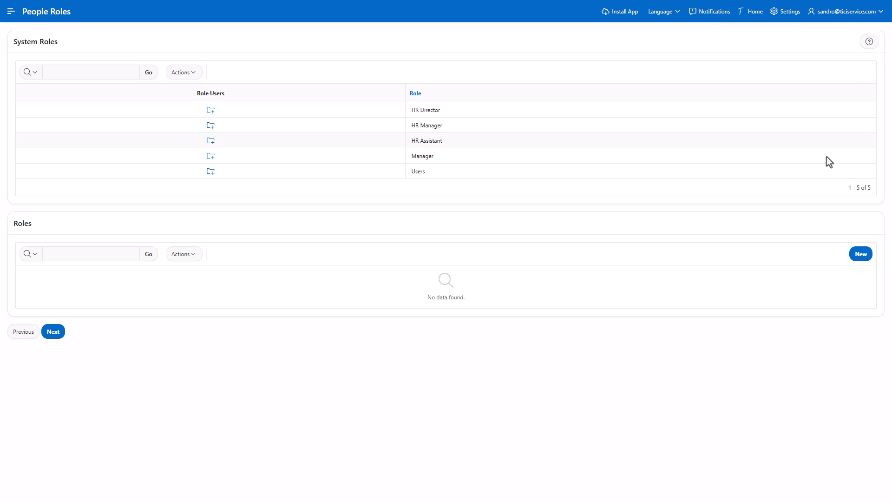
Create the 'HR Trainee' role and assign one user as its active member.
{"action": "left_click", "coordinate": [858, 256]}
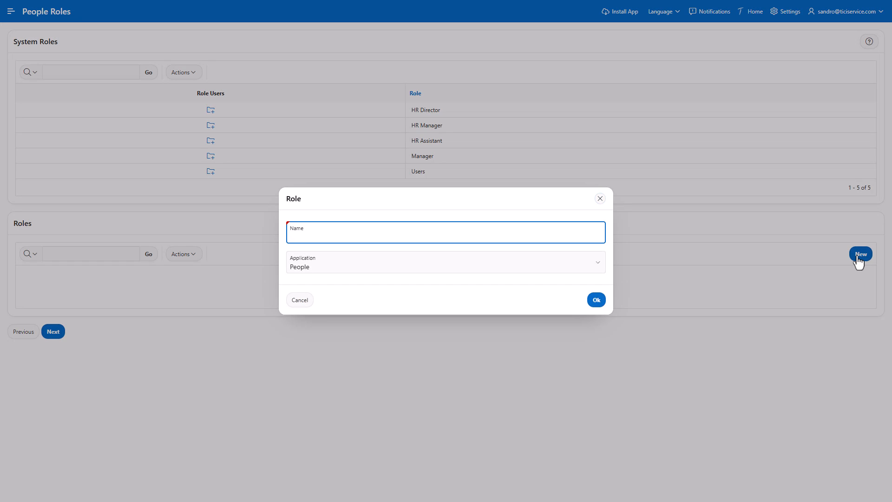
{"action": "type", "text": "HR Trainee"}
{"action": "left_click", "coordinate": [591, 304]}
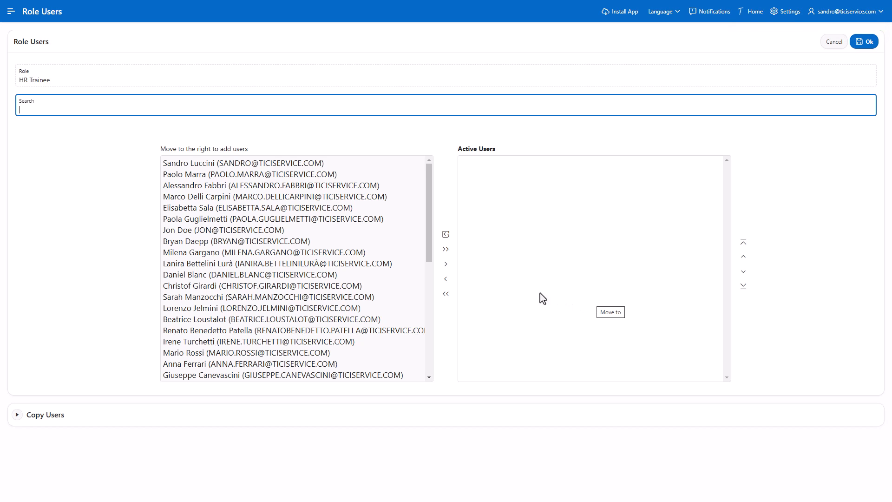
{"action": "left_click", "coordinate": [288, 364]}
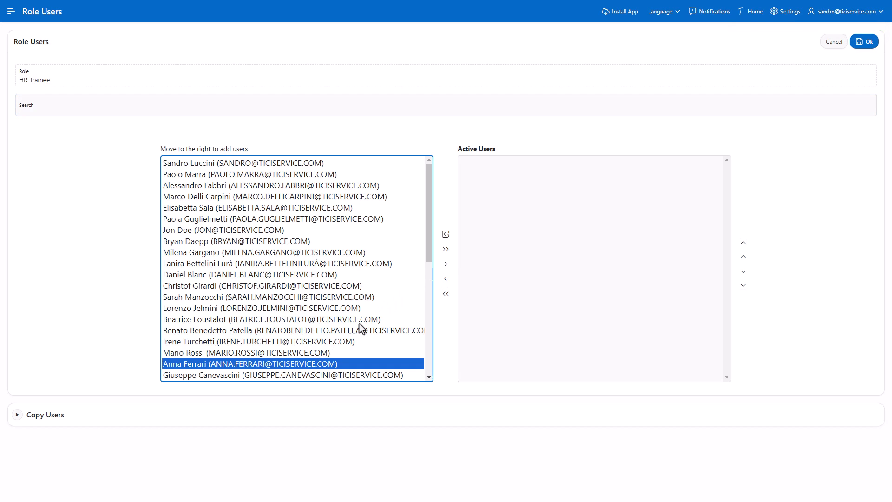
{"action": "left_click", "coordinate": [445, 264]}
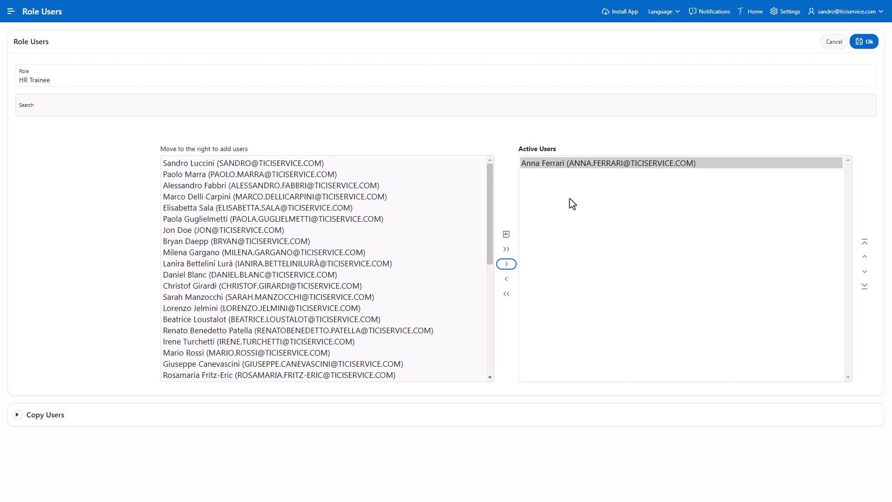
{"action": "left_click", "coordinate": [864, 42]}
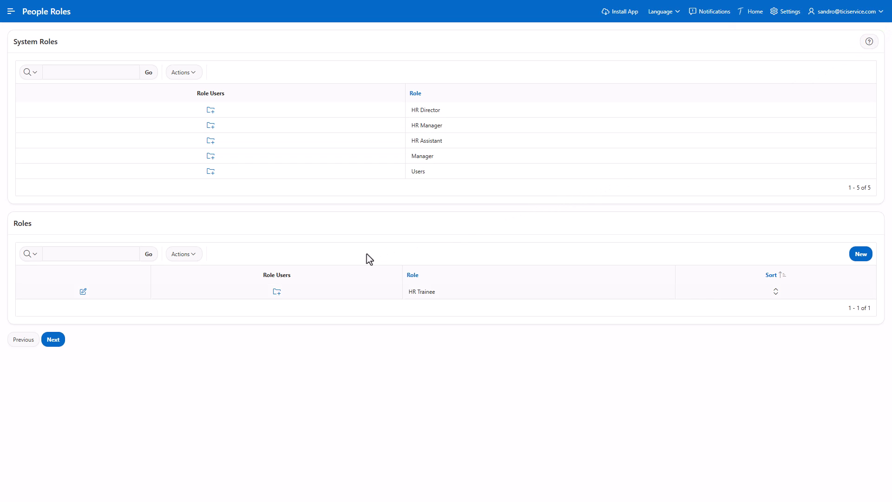
Grant HR Trainee all three Trainings permissions: full access, edit own and view all.
{"action": "left_click", "coordinate": [51, 342]}
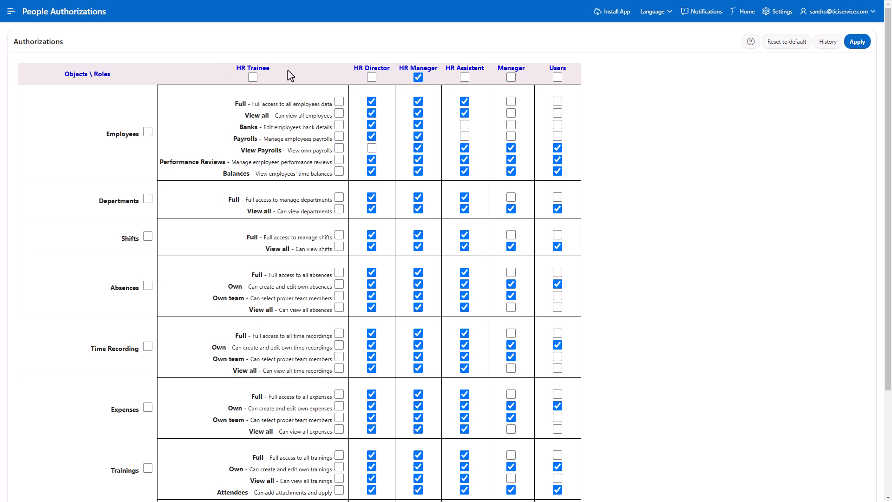
{"action": "scroll", "coordinate": [288, 71], "scroll_direction": "down", "scroll_amount": 2}
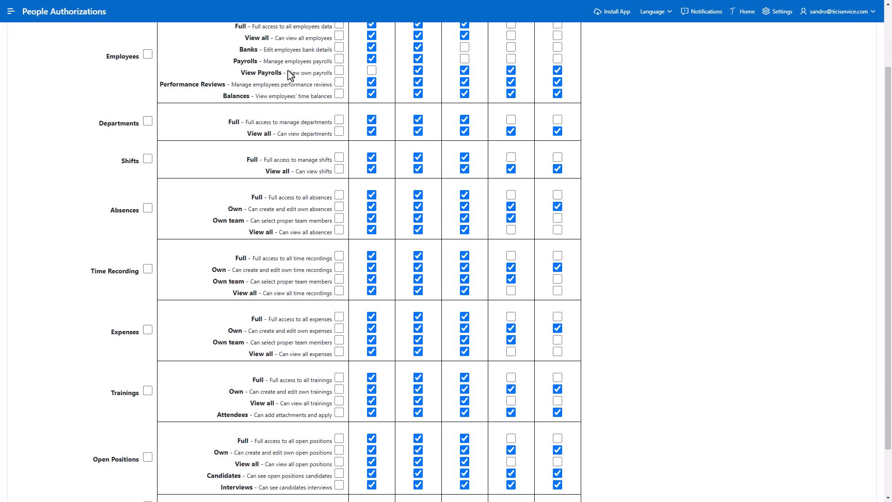
{"action": "scroll", "coordinate": [290, 76], "scroll_direction": "down", "scroll_amount": 2}
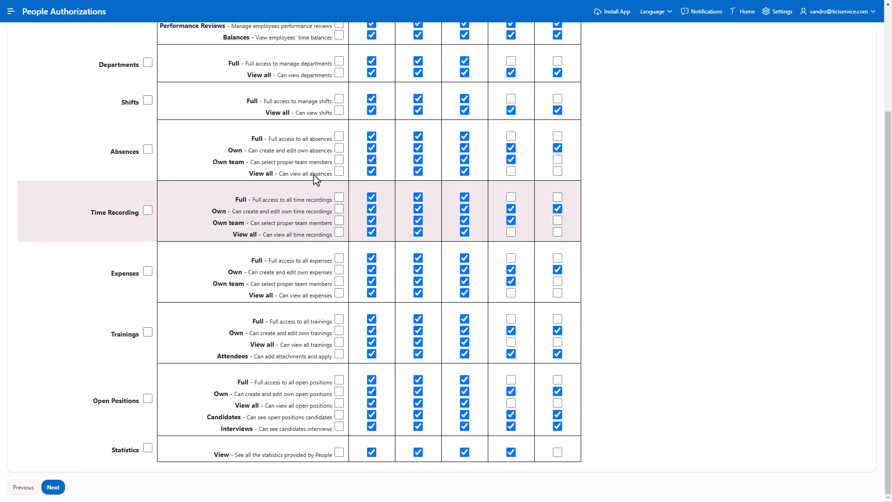
{"action": "left_click", "coordinate": [340, 330]}
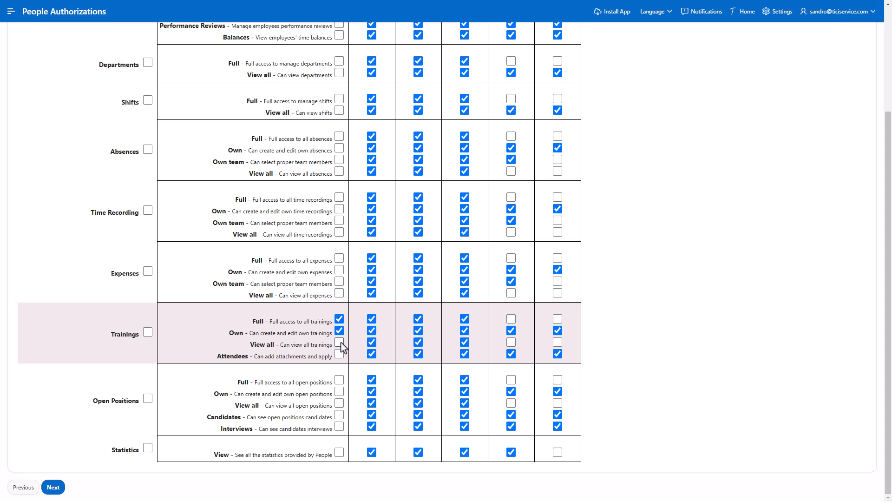
{"action": "left_click", "coordinate": [339, 342]}
{"action": "left_click", "coordinate": [339, 353]}
Grant HR Trainee all five Open Positions permissions plus Statistics view, and save the authorizations.
{"action": "left_click", "coordinate": [340, 380]}
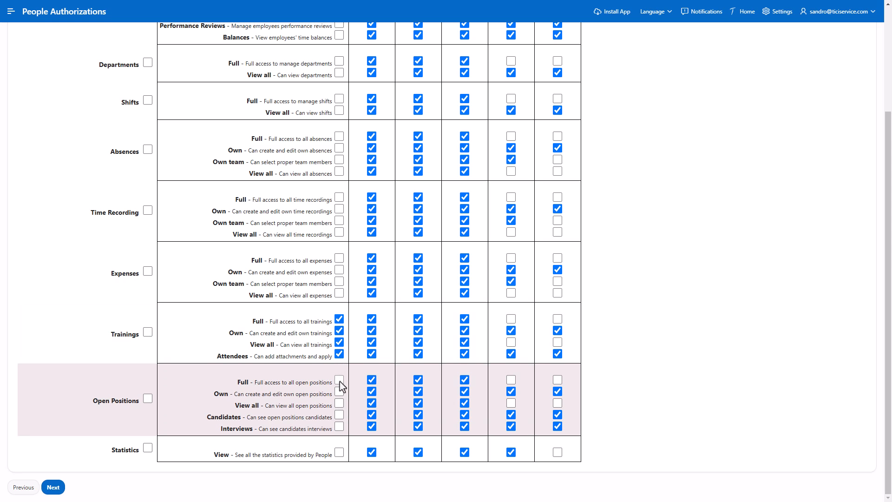
{"action": "left_click", "coordinate": [340, 392]}
{"action": "left_click", "coordinate": [339, 403]}
{"action": "left_click", "coordinate": [340, 415]}
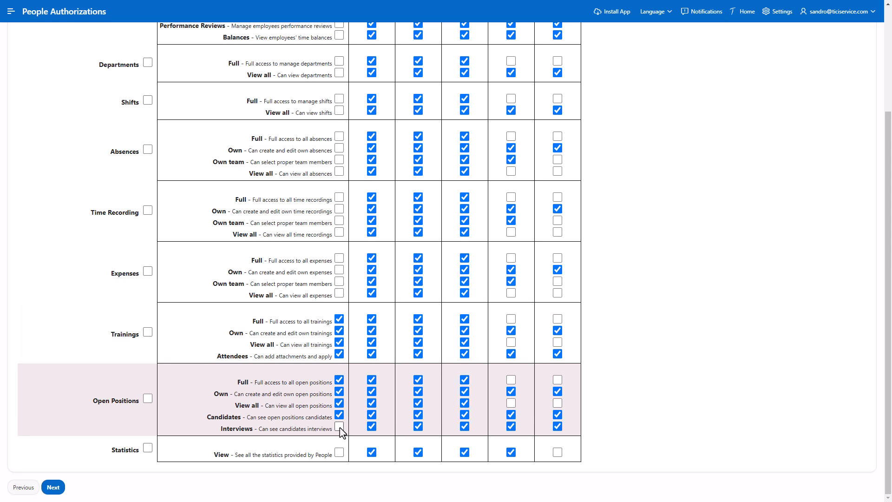
{"action": "left_click", "coordinate": [340, 426]}
{"action": "left_click", "coordinate": [339, 453]}
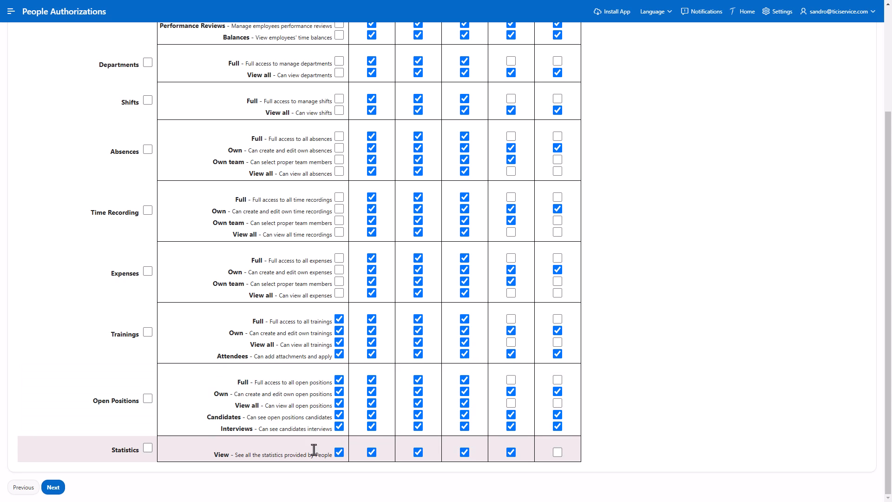
{"action": "left_click", "coordinate": [53, 487]}
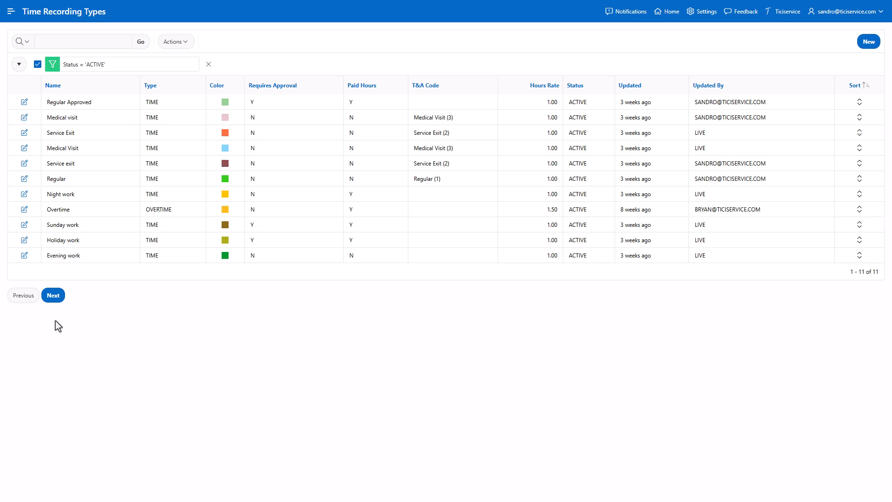
Accept the default time recording, absence and expense types to complete the wizard.
{"action": "left_click", "coordinate": [53, 296]}
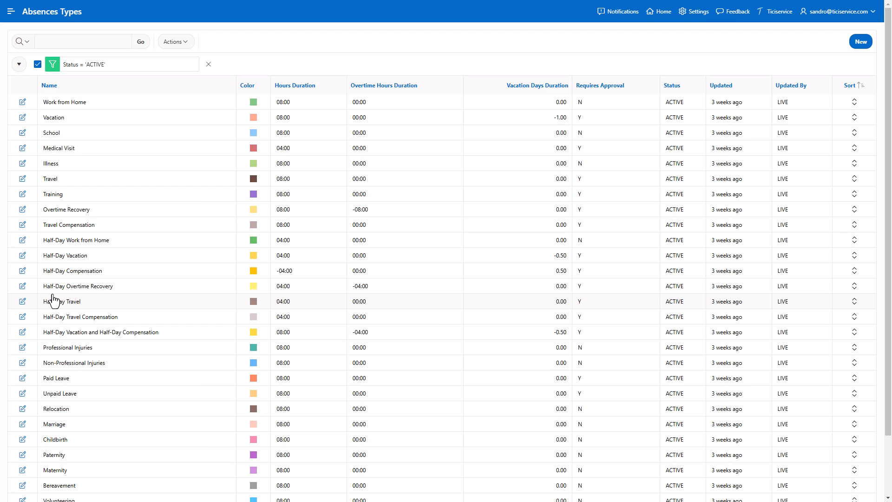
{"action": "scroll", "coordinate": [53, 300], "scroll_direction": "down", "scroll_amount": 2}
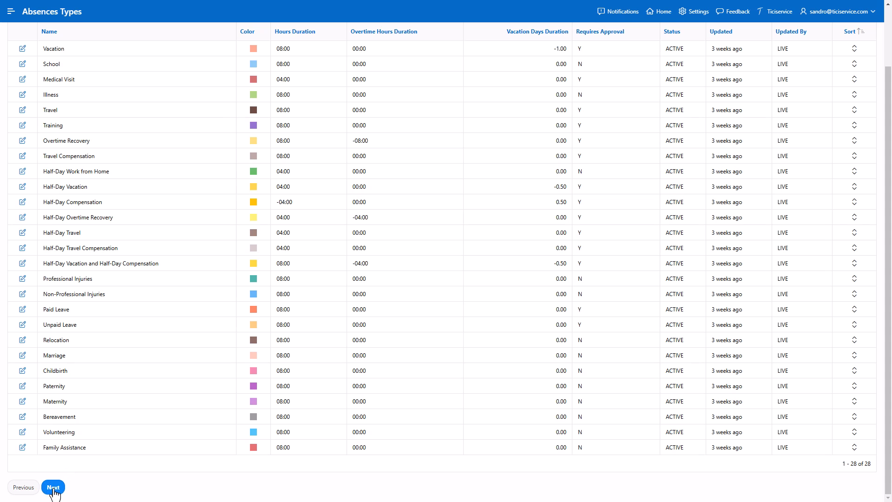
{"action": "left_click", "coordinate": [53, 488]}
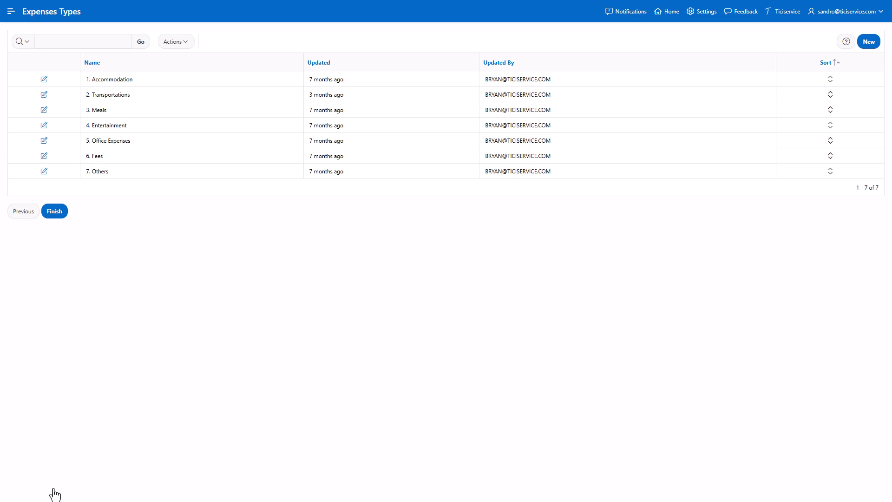
{"action": "left_click", "coordinate": [53, 212]}
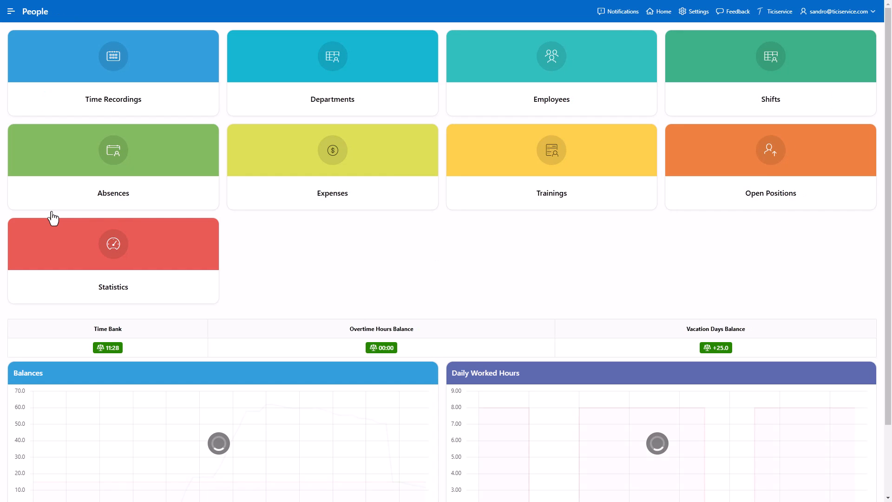